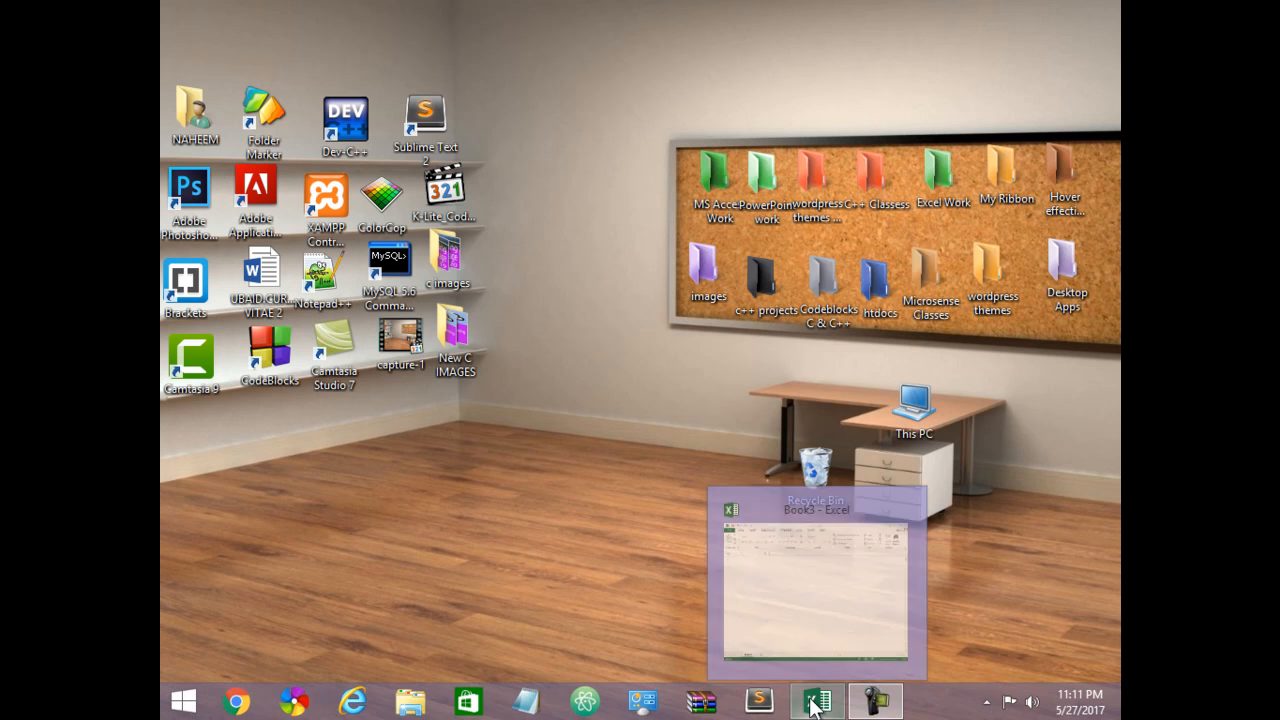
Step: Switch to the blank Excel workbook and merge and center cells F3:J5
left_click(816, 704)
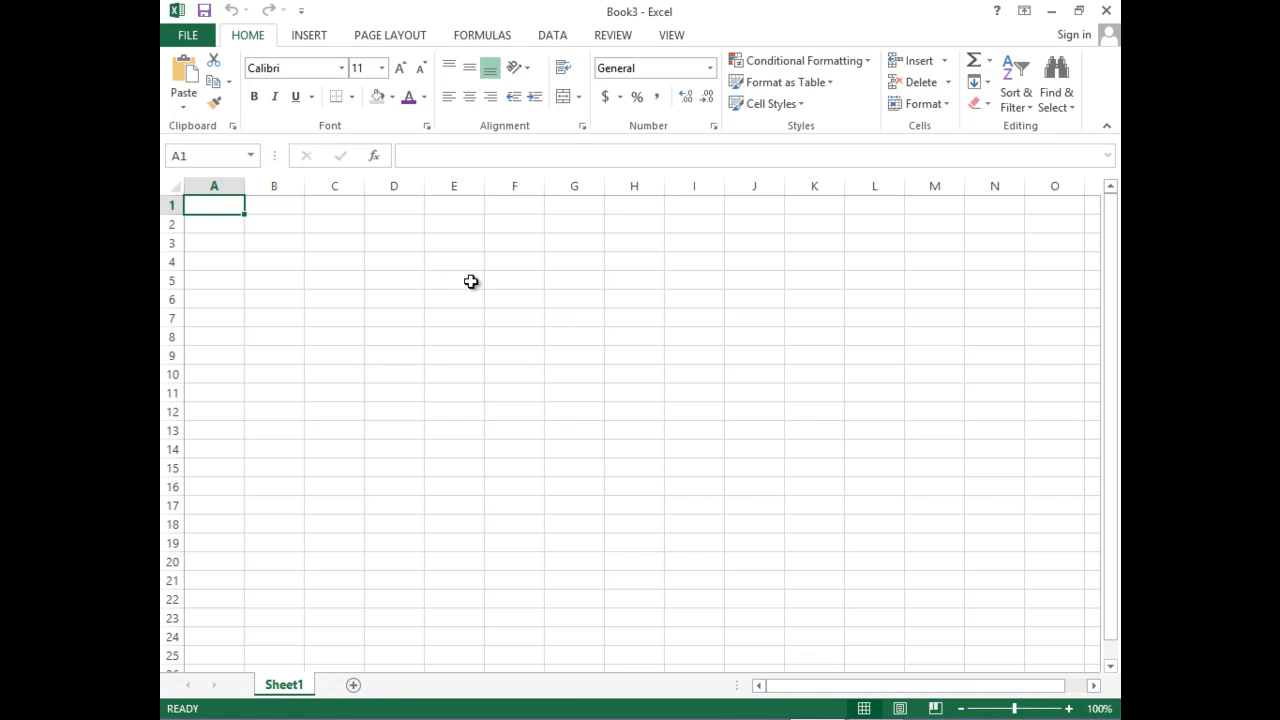
left_click_drag(452, 245, 780, 332)
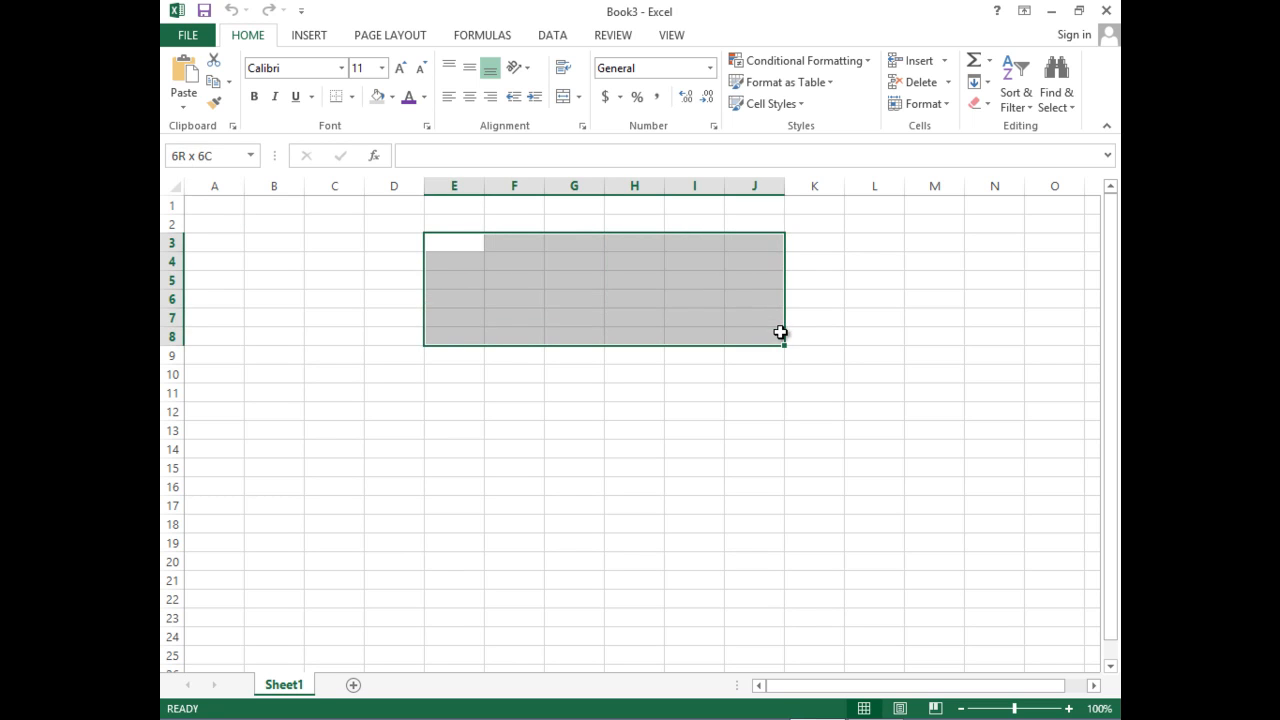
left_click(672, 430)
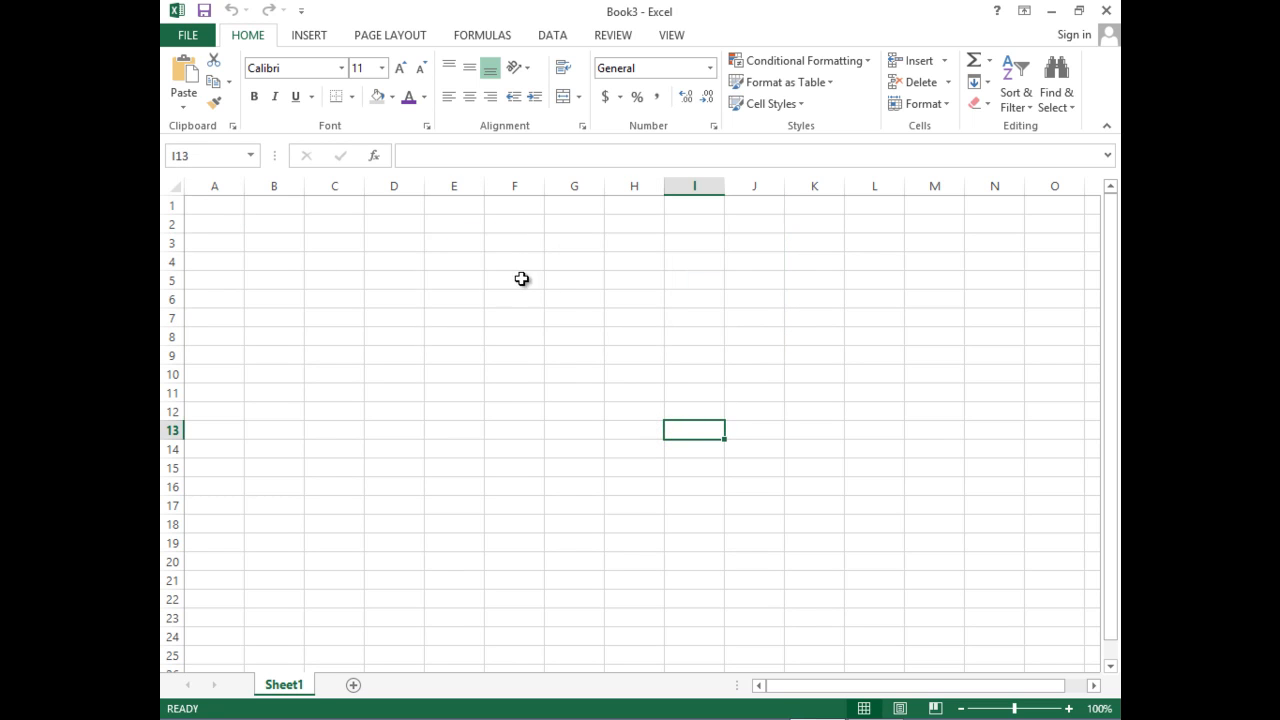
left_click_drag(503, 237, 726, 282)
left_click(570, 99)
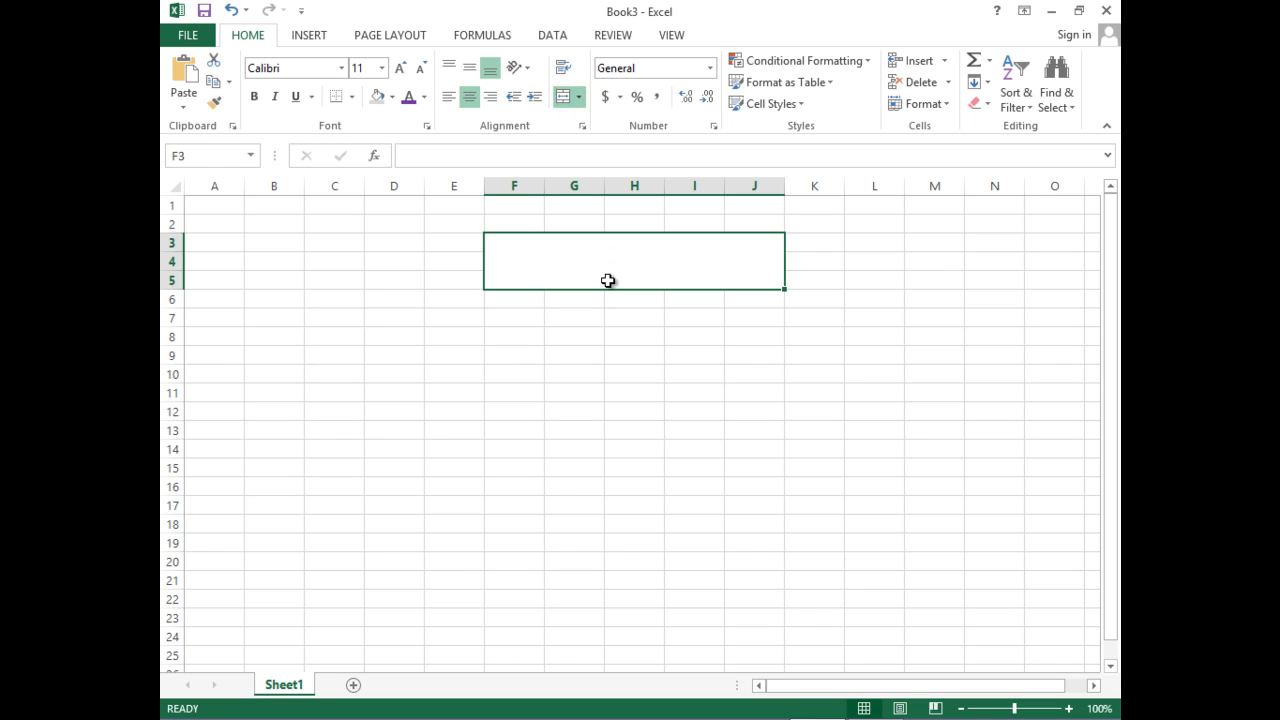
Step: Enter the title "Sales Man Sheet" in the merged cell F3:J5
type("Sam")
key("BackSpace")
type("les Man")
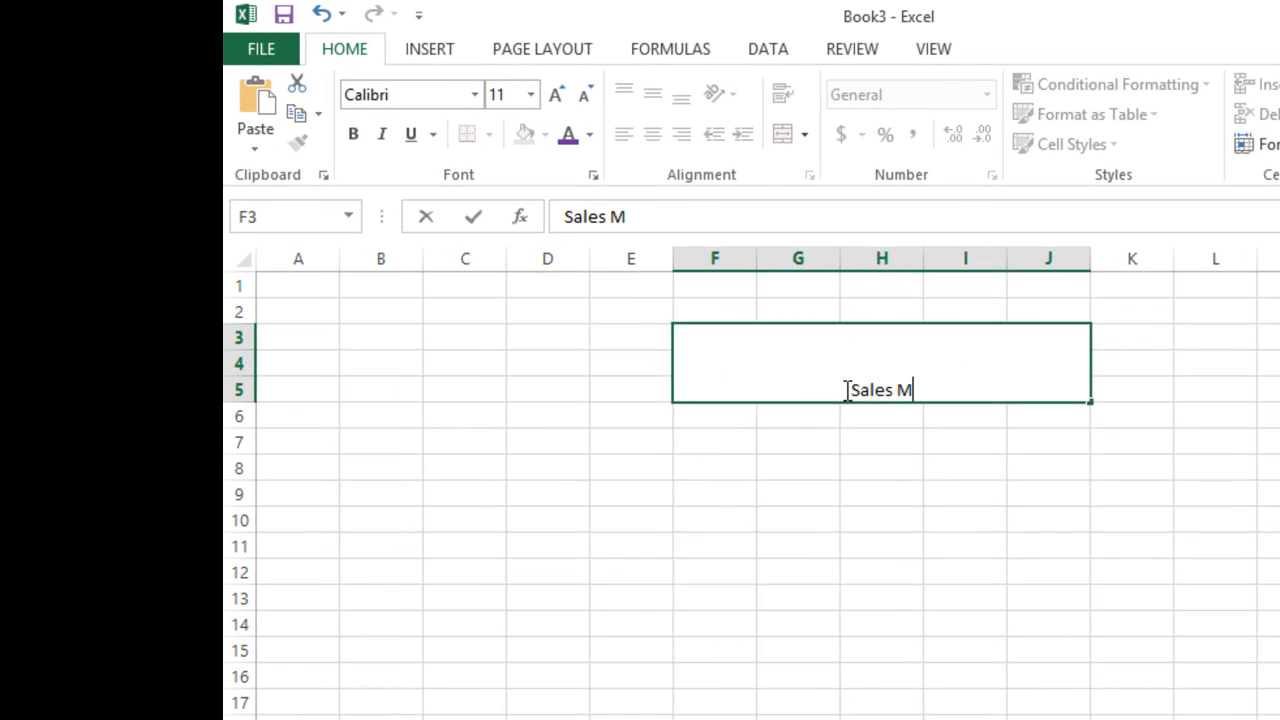
type(" Sheet")
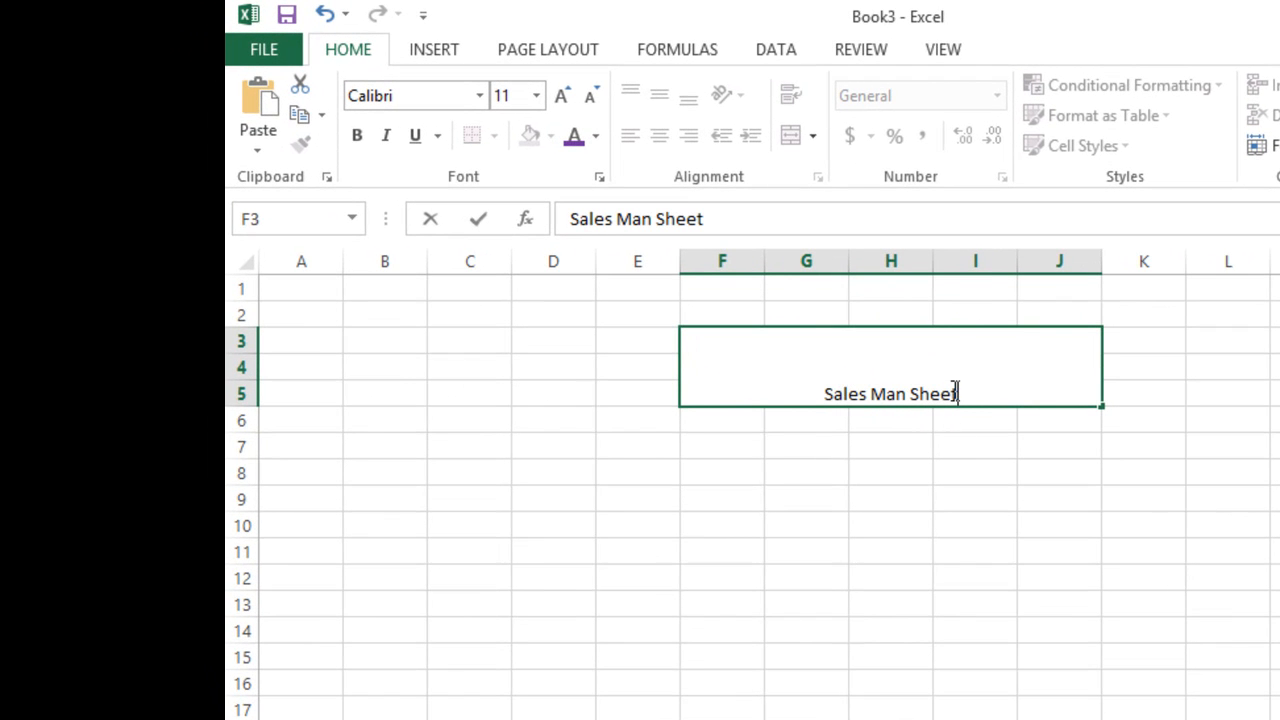
Step: Increase the font size of the "Sales Man Sheet" title text to 22
left_click_drag(957, 391, 829, 406)
left_click_drag(968, 402, 826, 395)
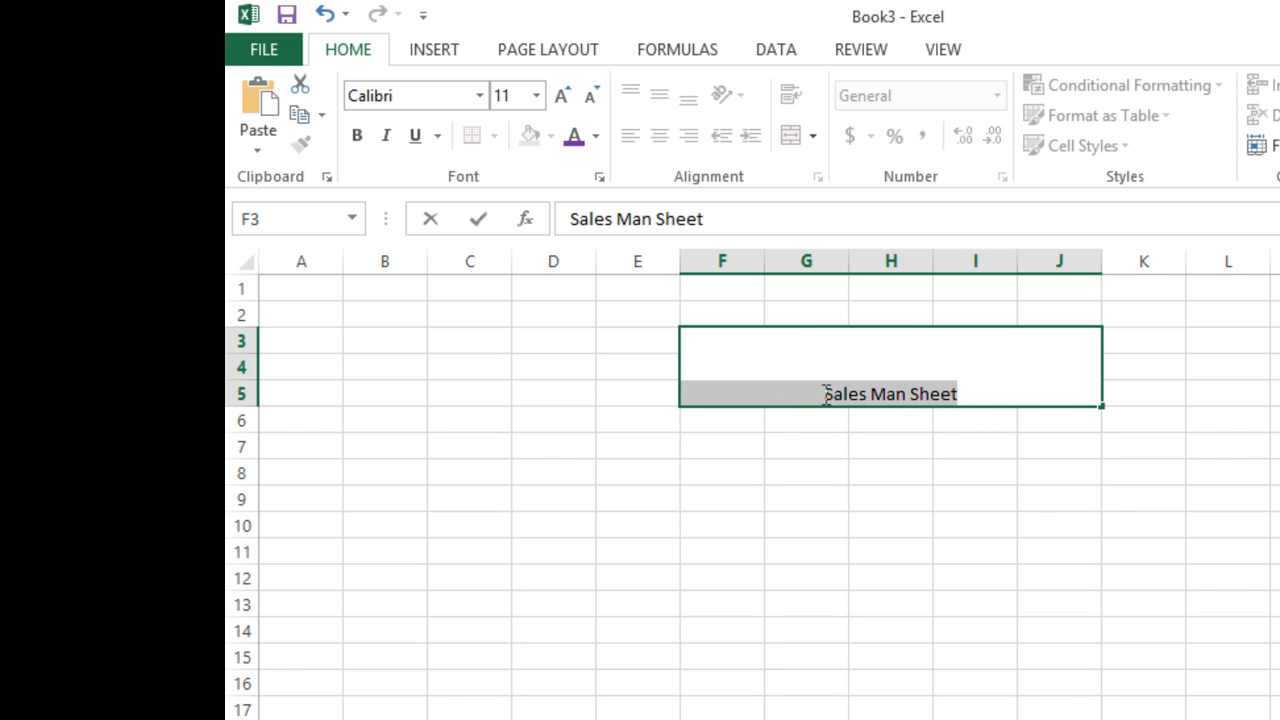
left_click(563, 94)
left_click(563, 92)
left_click(563, 91)
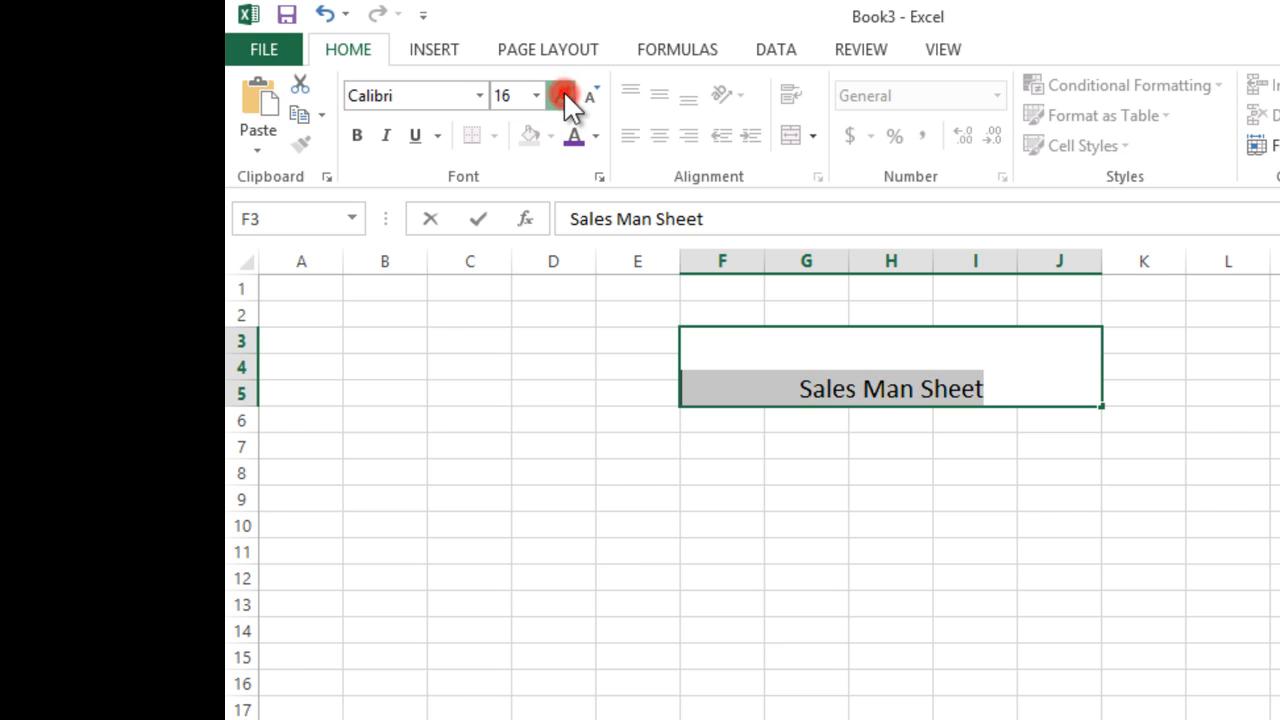
left_click(563, 90)
left_click(563, 90)
left_click(563, 90)
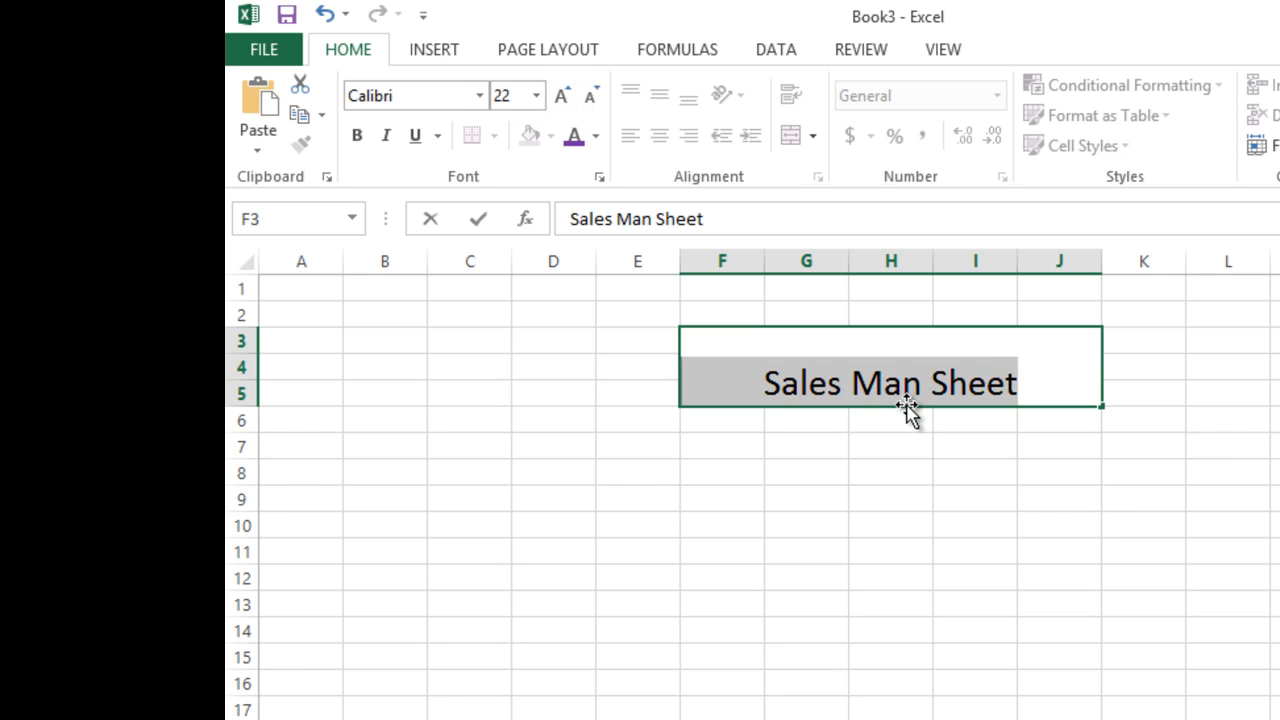
left_click(546, 388)
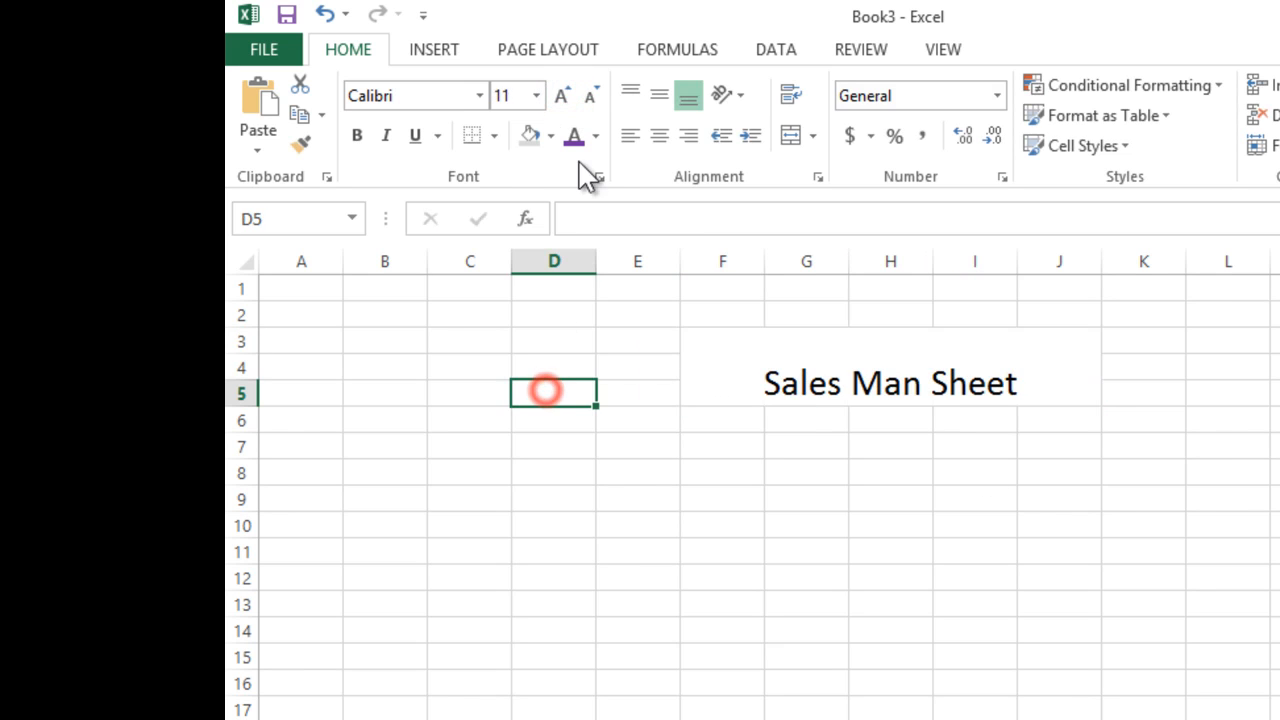
Step: Color the title text theme blue and fill its merged cell with the lightest gray
left_click(845, 383)
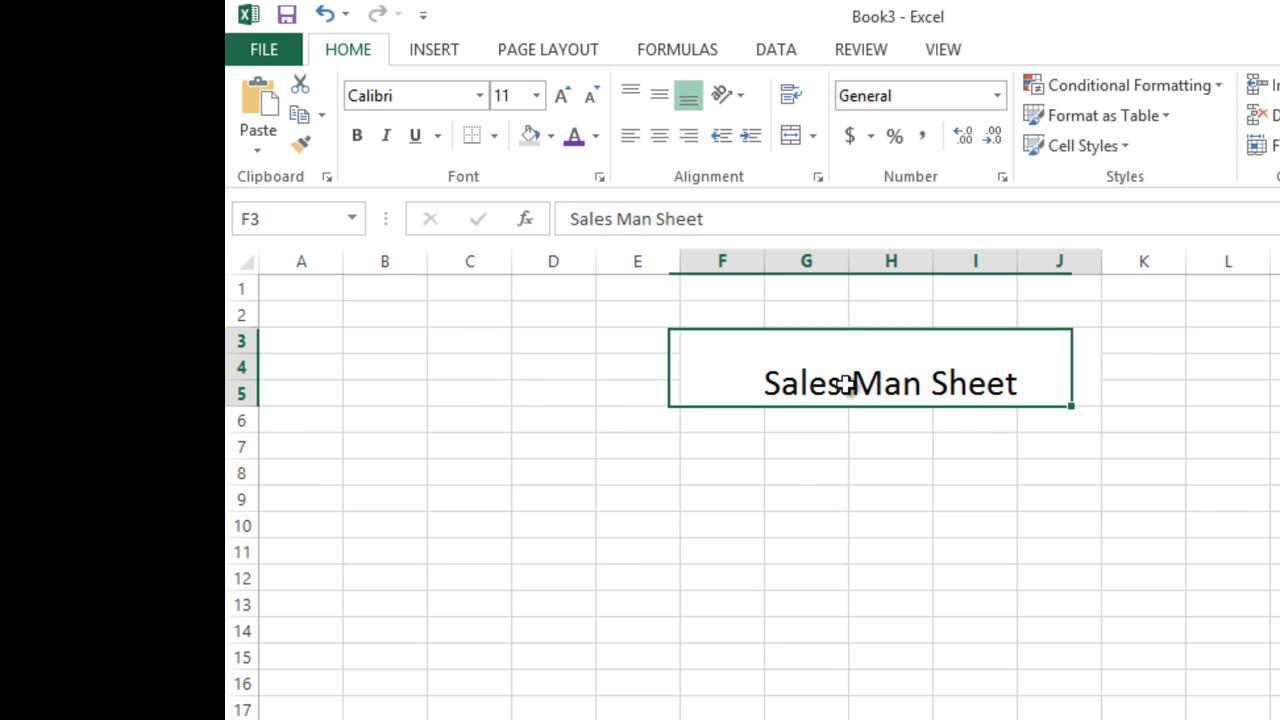
left_click(595, 136)
left_click(663, 227)
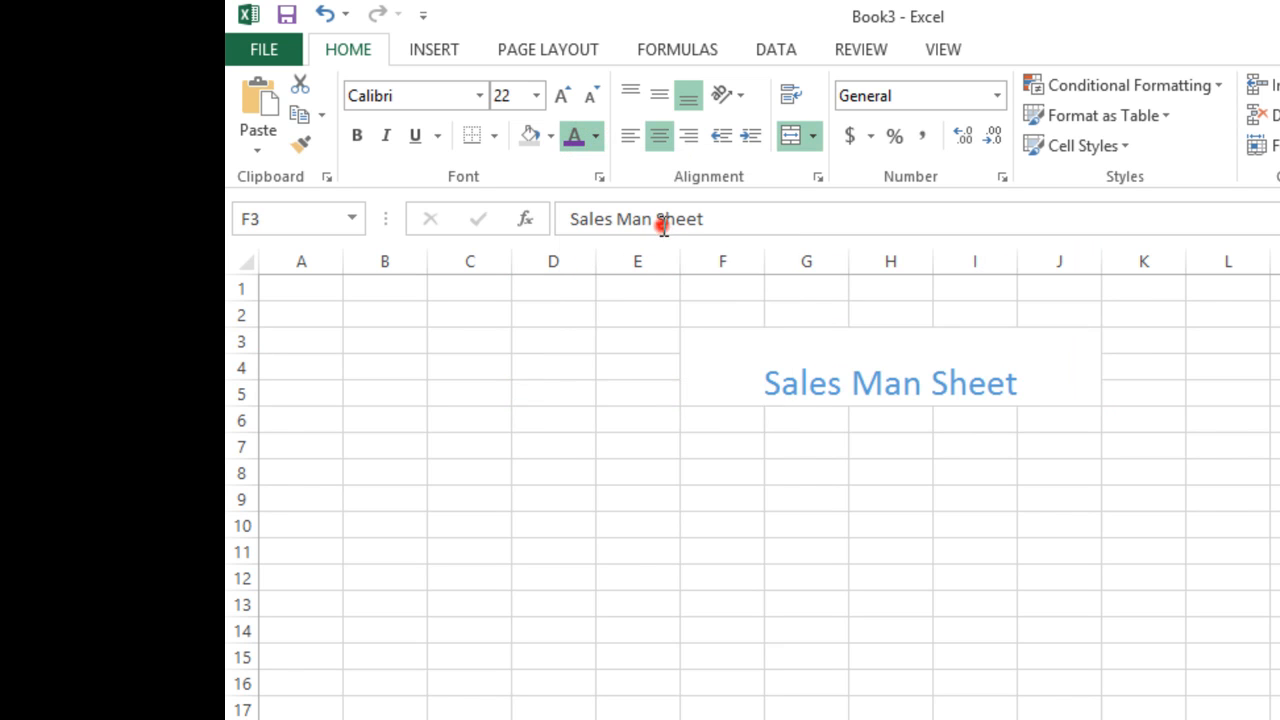
left_click(551, 137)
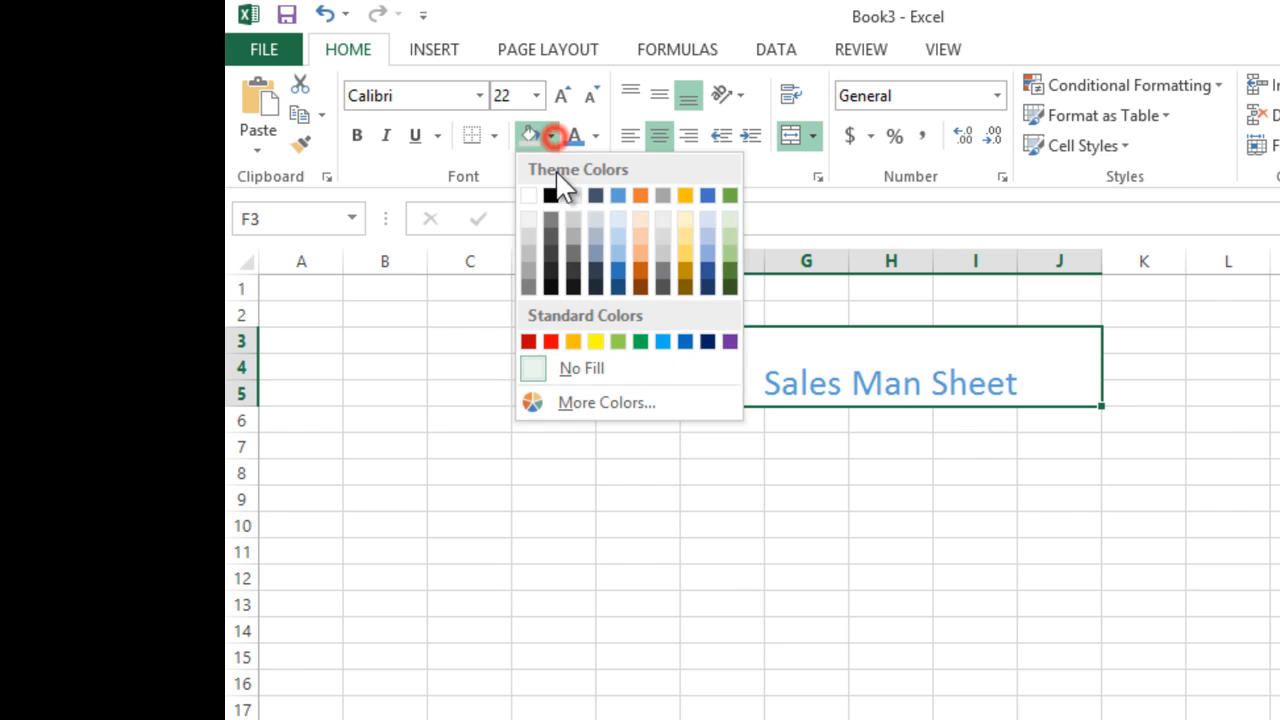
left_click(529, 220)
left_click(500, 455)
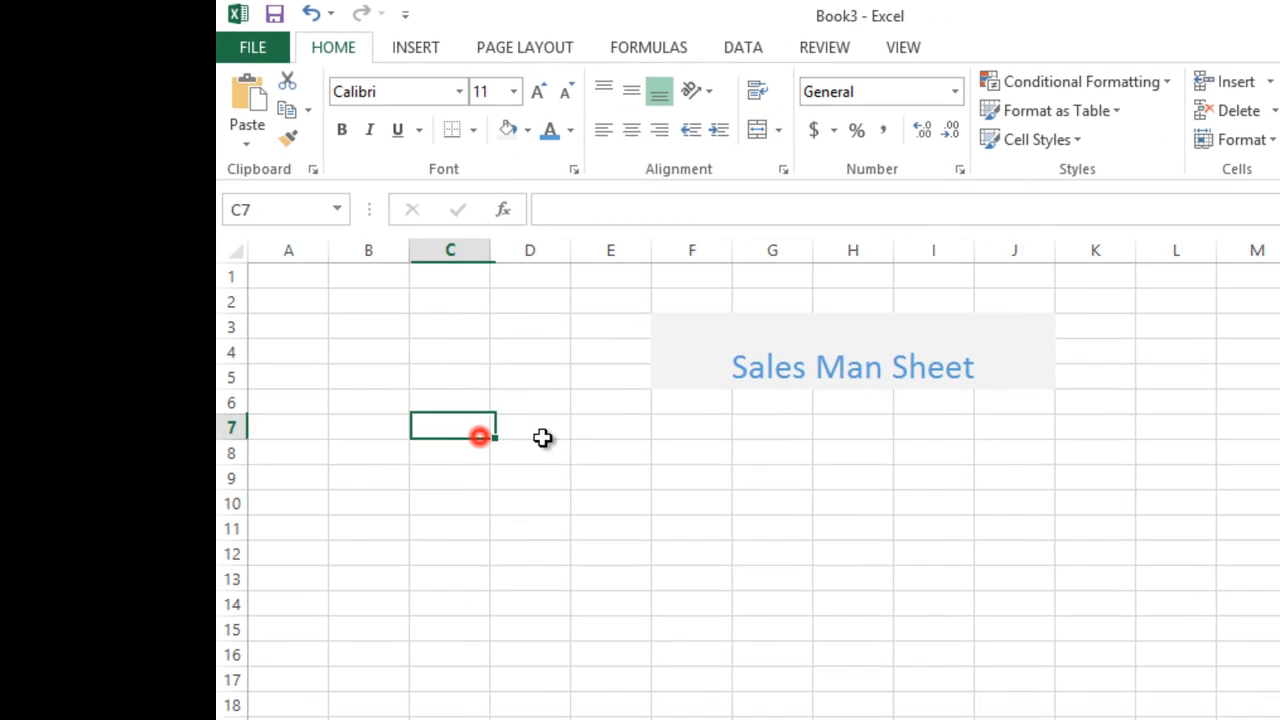
left_click(673, 287)
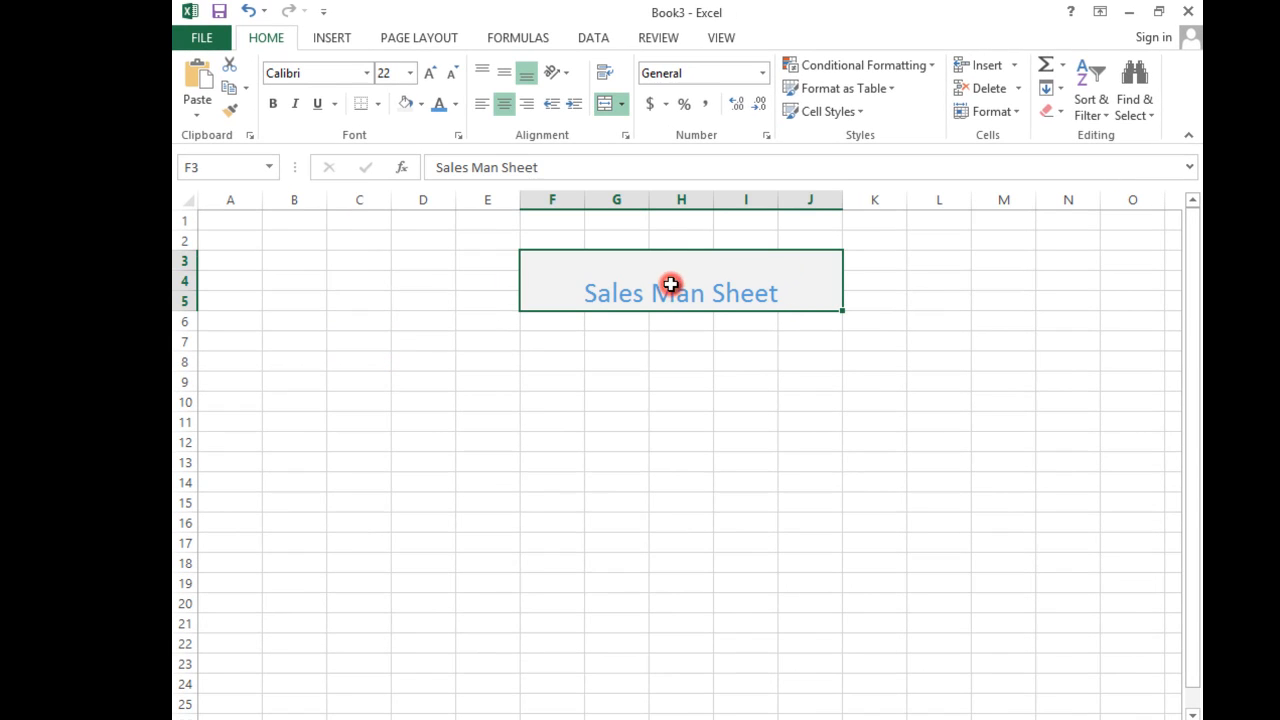
Step: Enter the column headings S.No, Name, City, Area and Item in cells C6 to G6
left_click(357, 321)
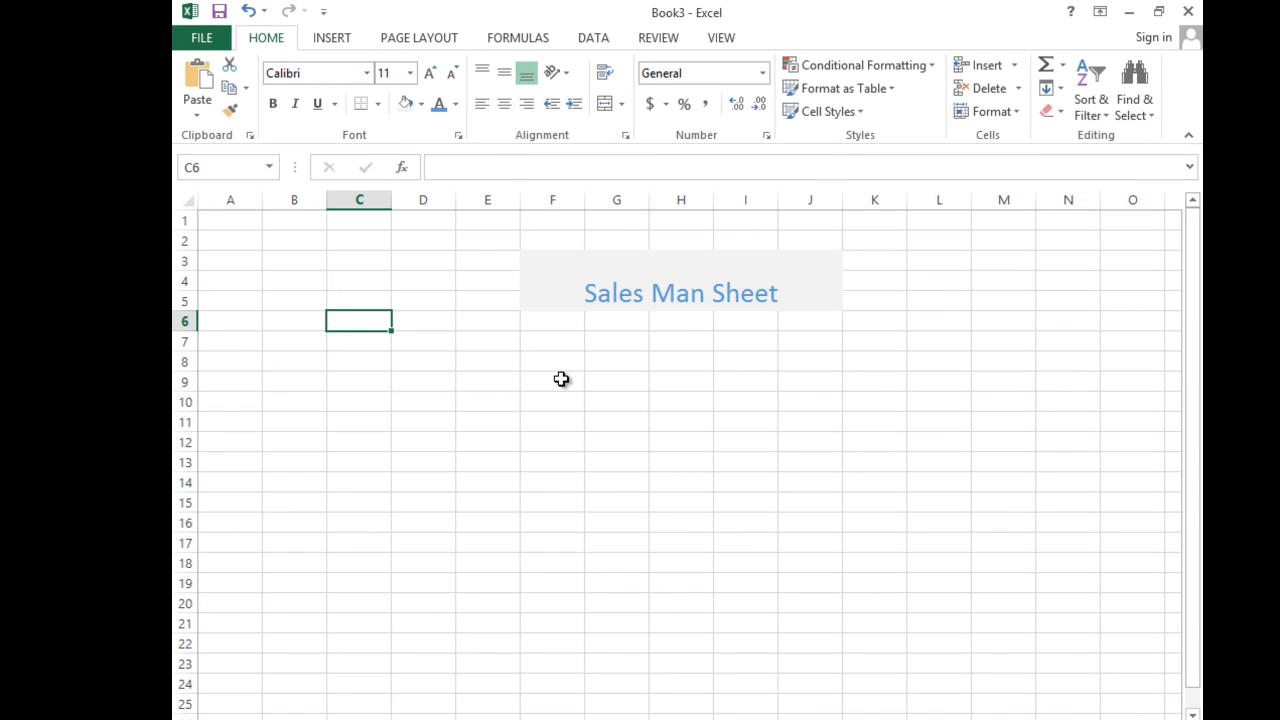
type("S.No")
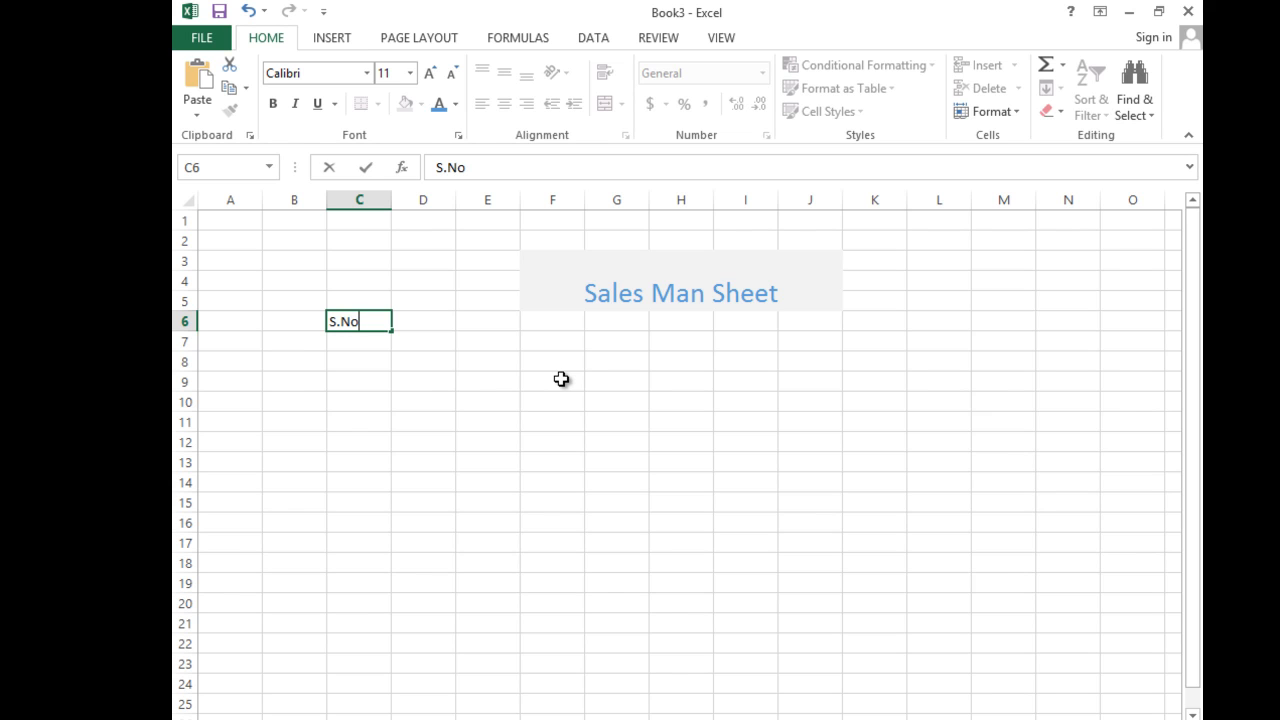
key("Tab")
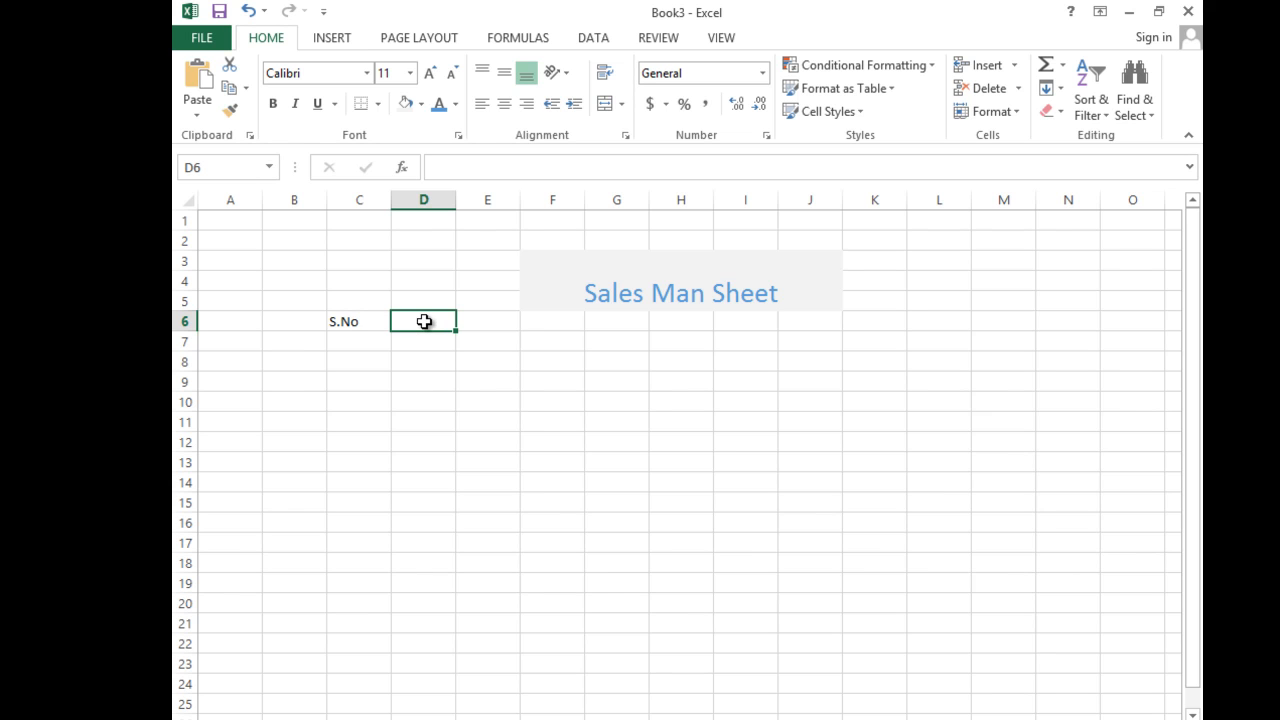
type("Nam")
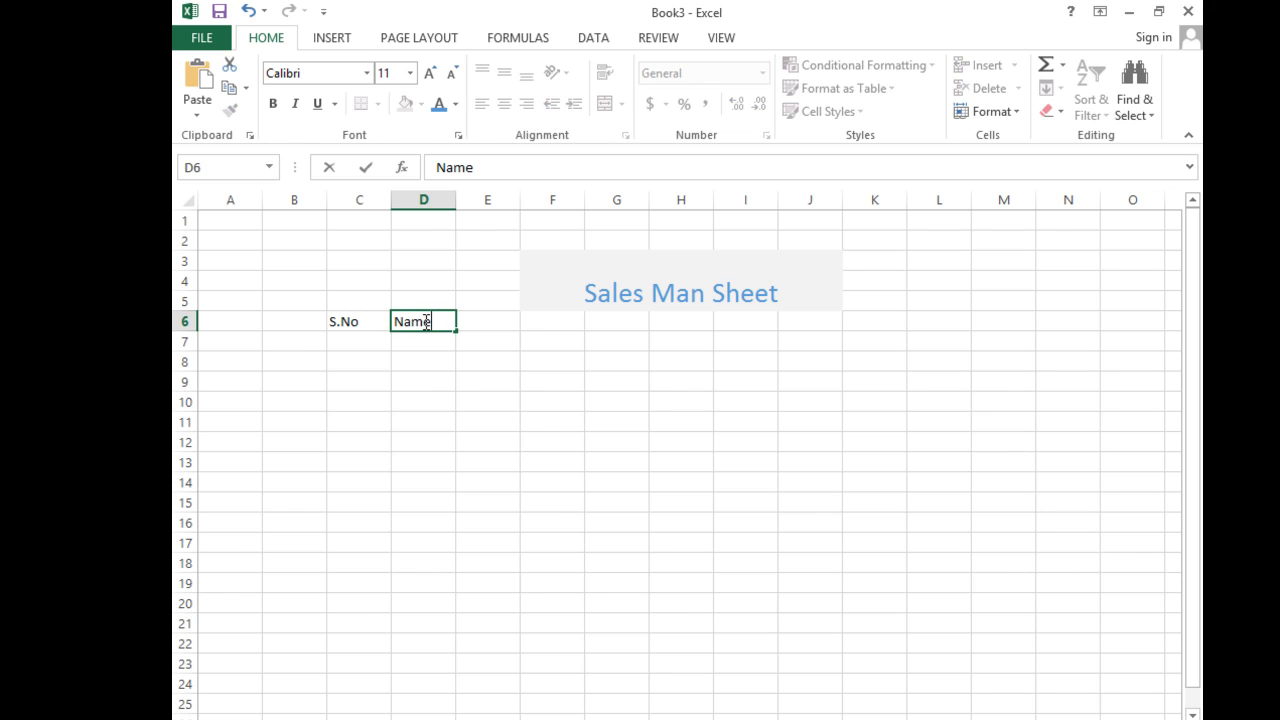
type("e")
key("Tab")
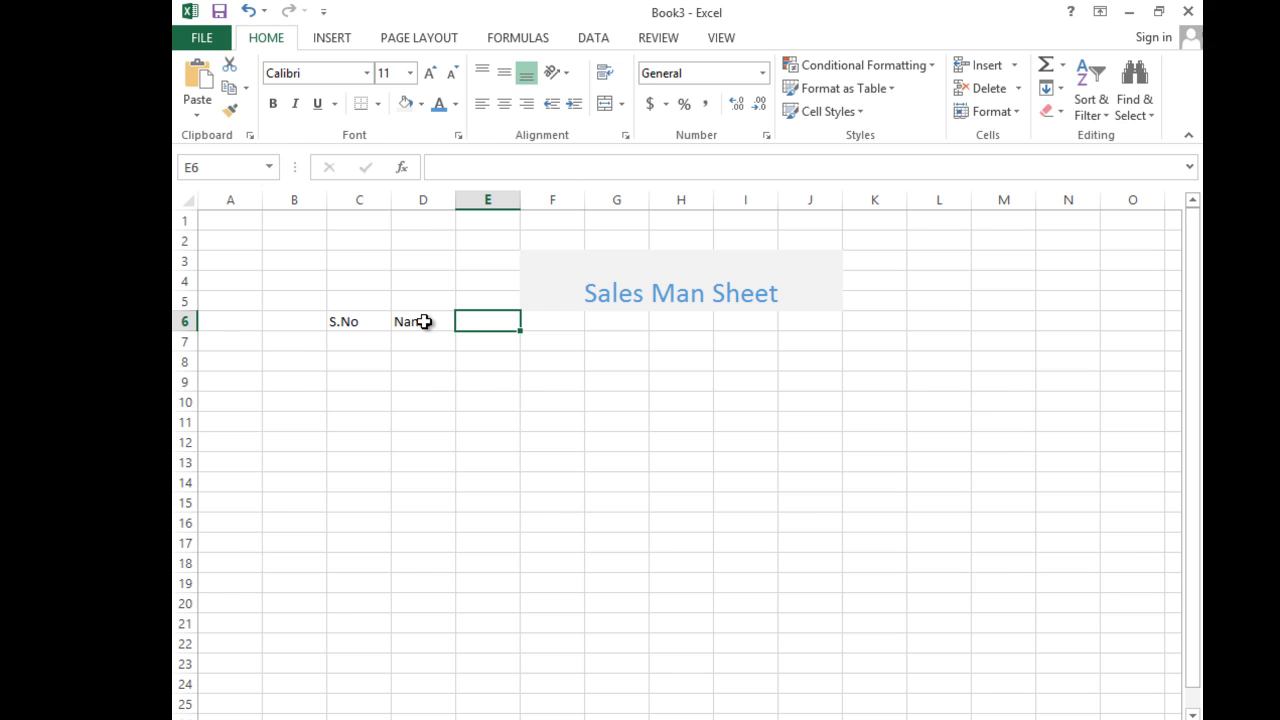
type("City")
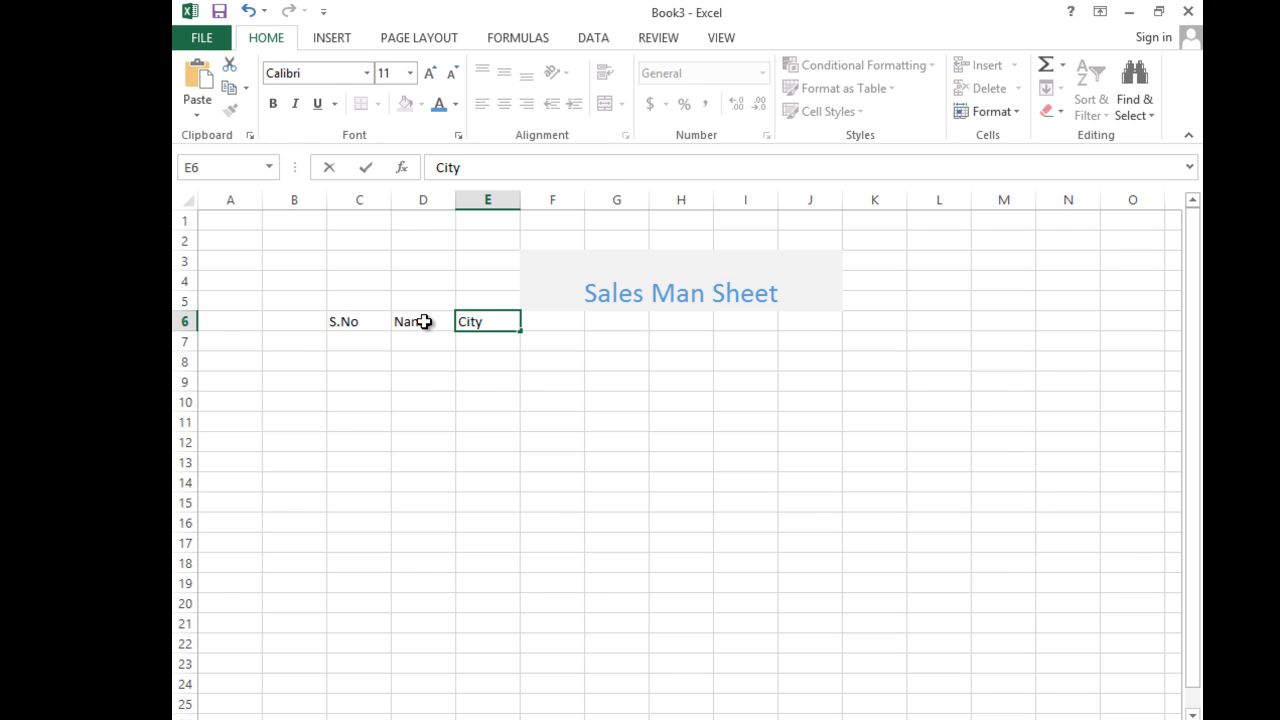
key("Tab")
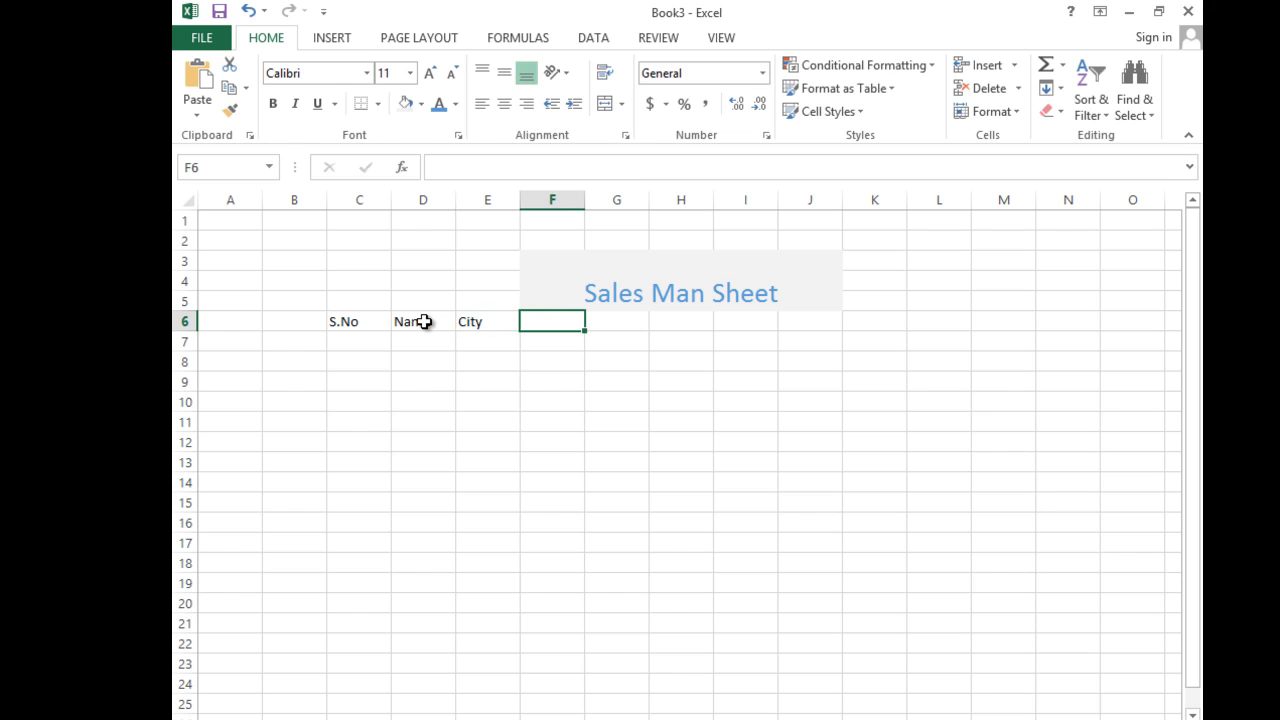
type("Area")
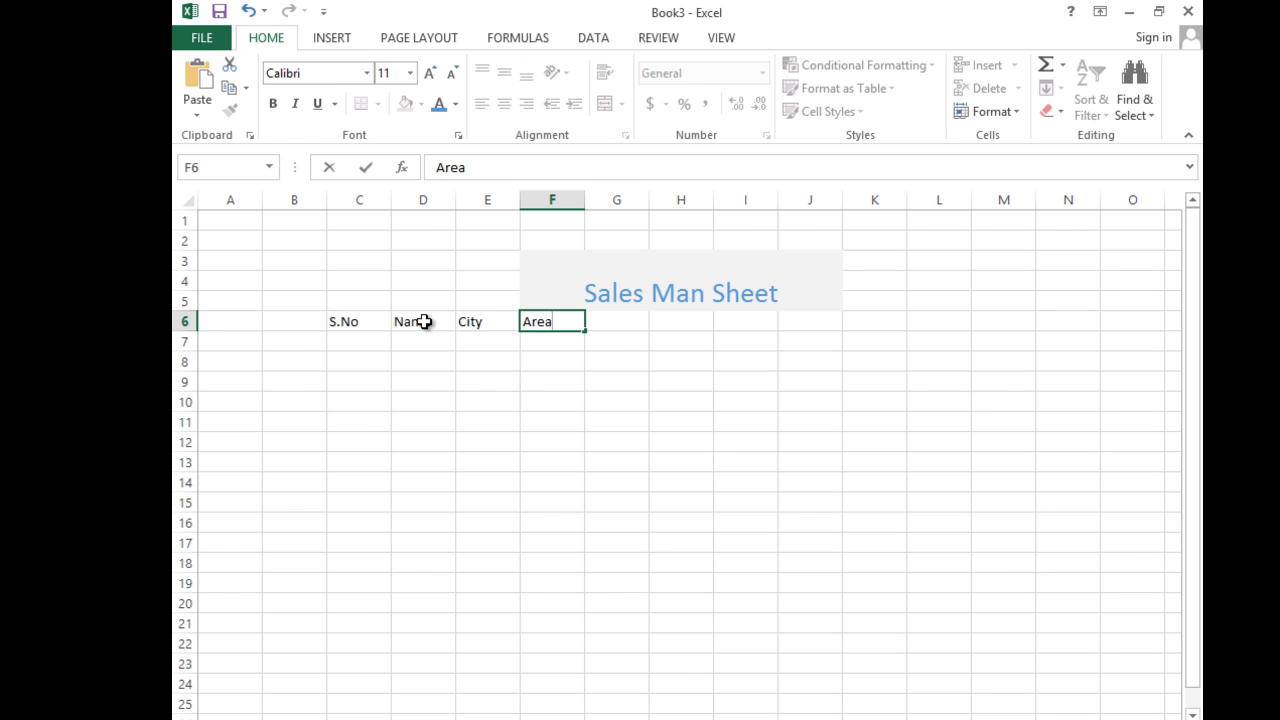
key("Tab")
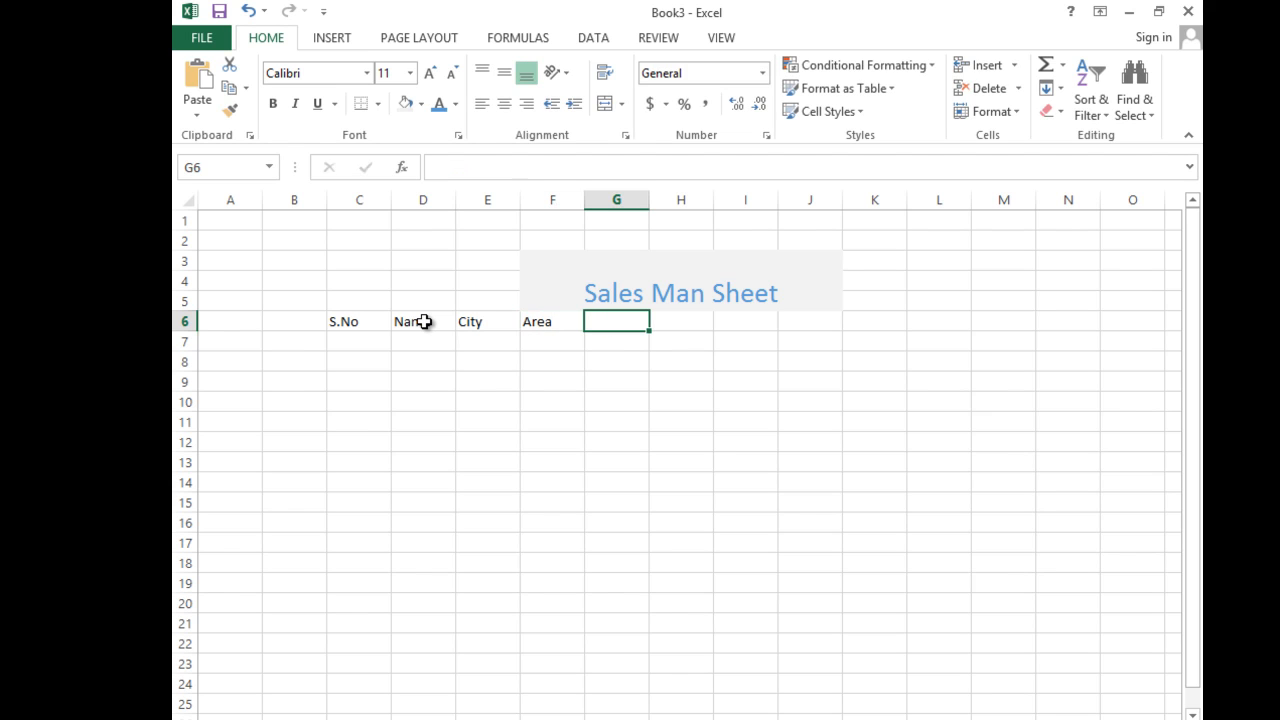
type("Item")
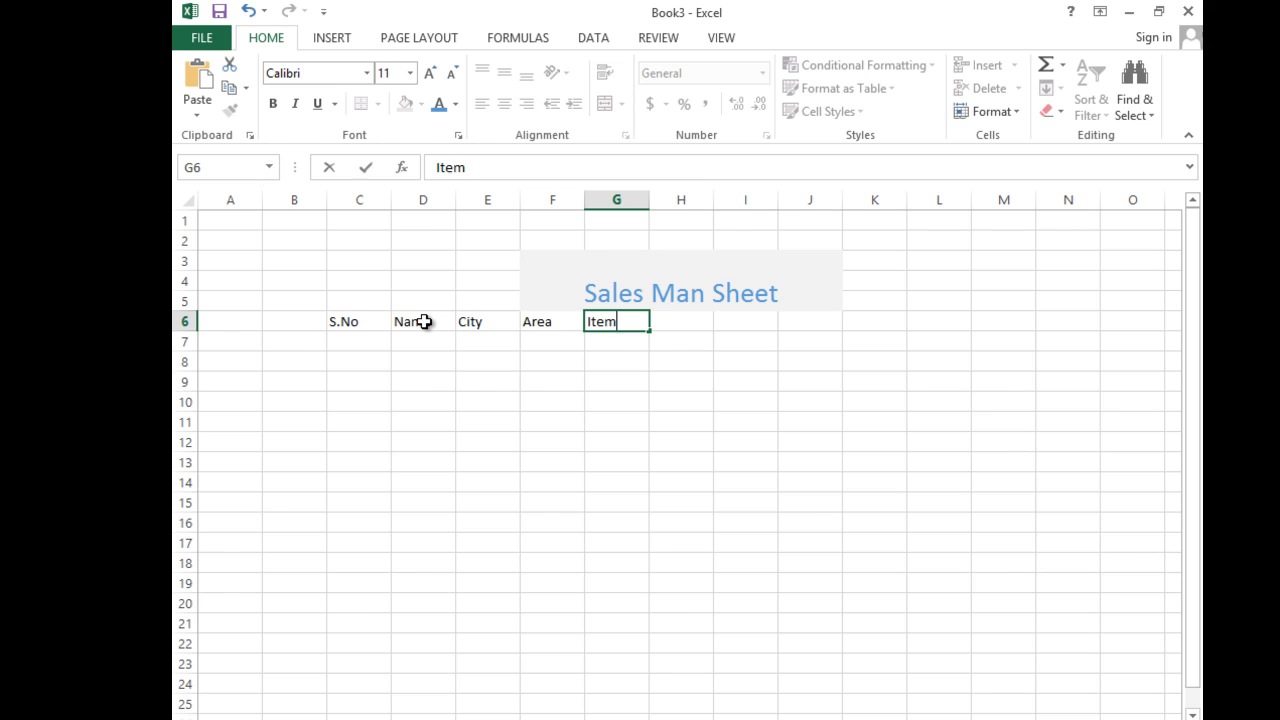
key("Tab")
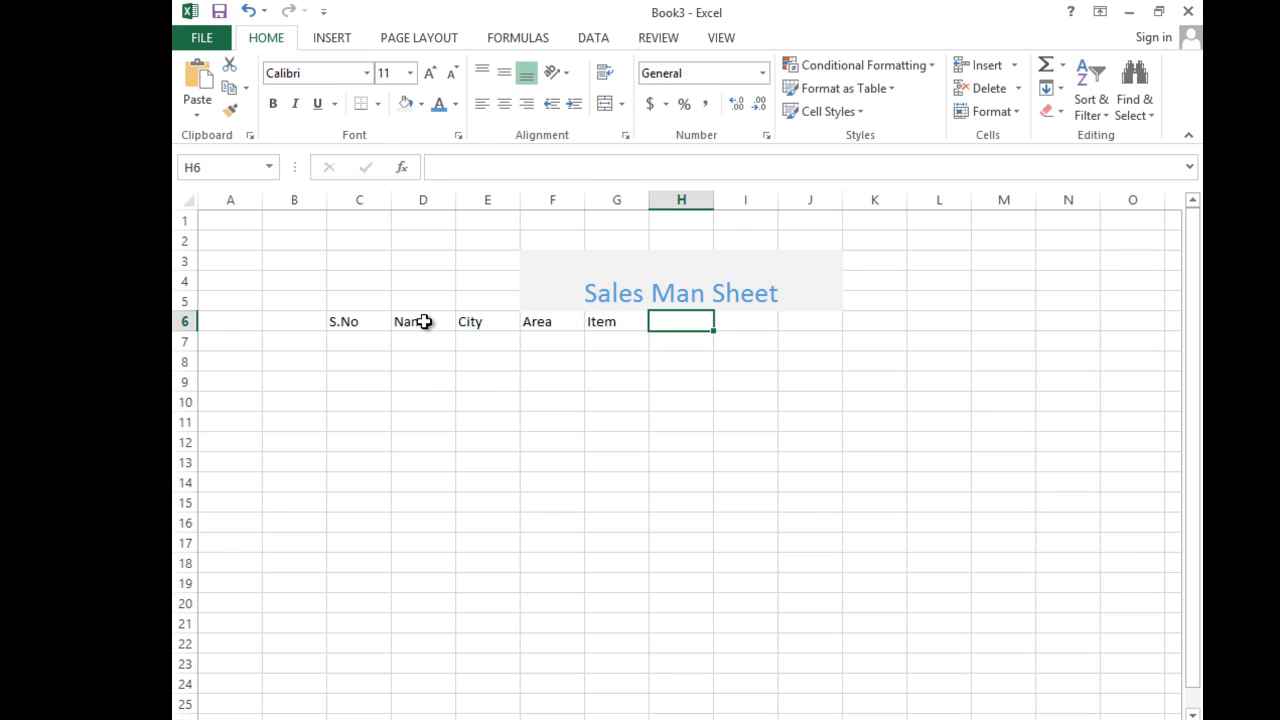
Step: Add the column headings Rate in H6 and Quantity in I6
type("RATE")
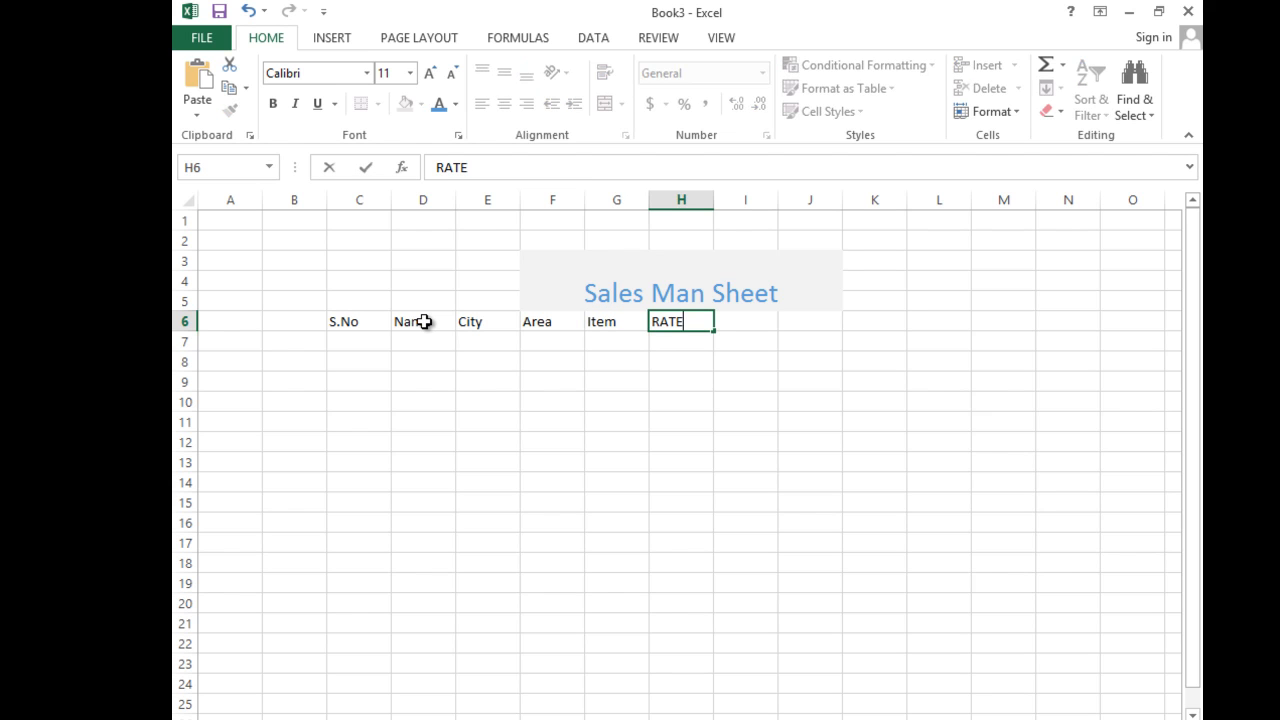
type("te")
key("BackSpace")
key("BackSpace")
key("BackSpace")
type("te")
key("Tab")
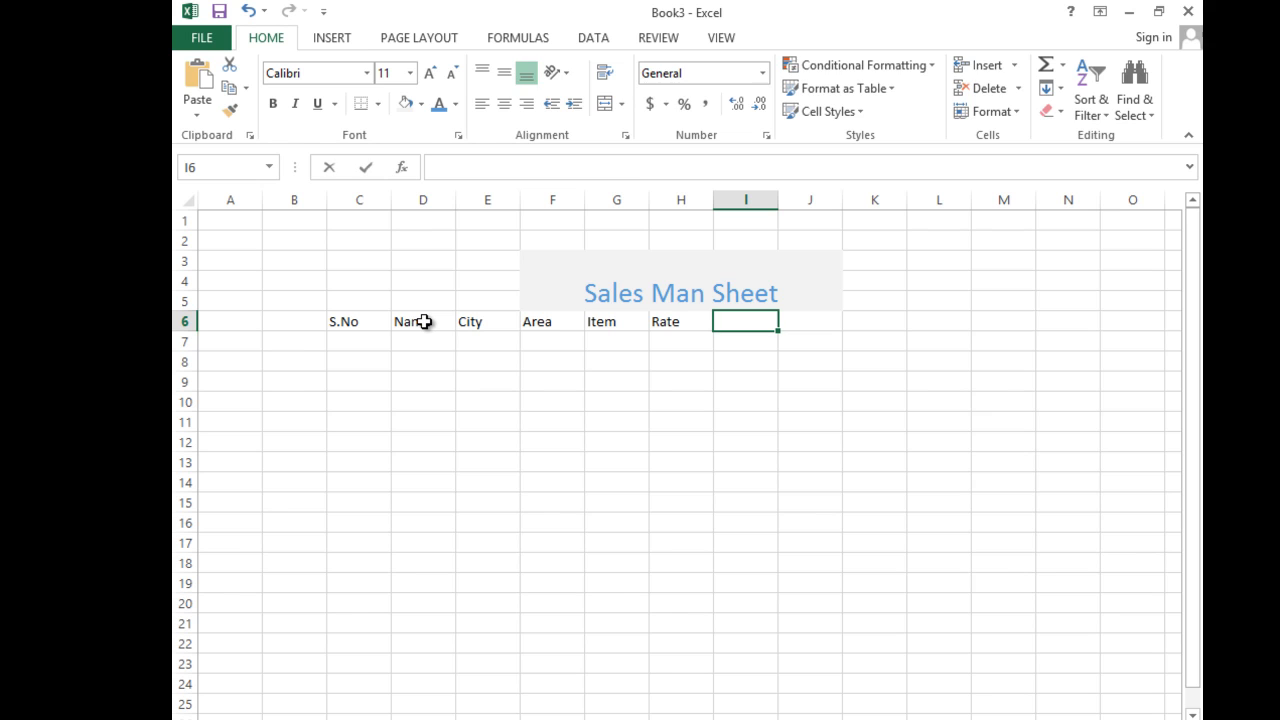
type("Quantitry")
key("BackSpace")
key("BackSpace")
type("y")
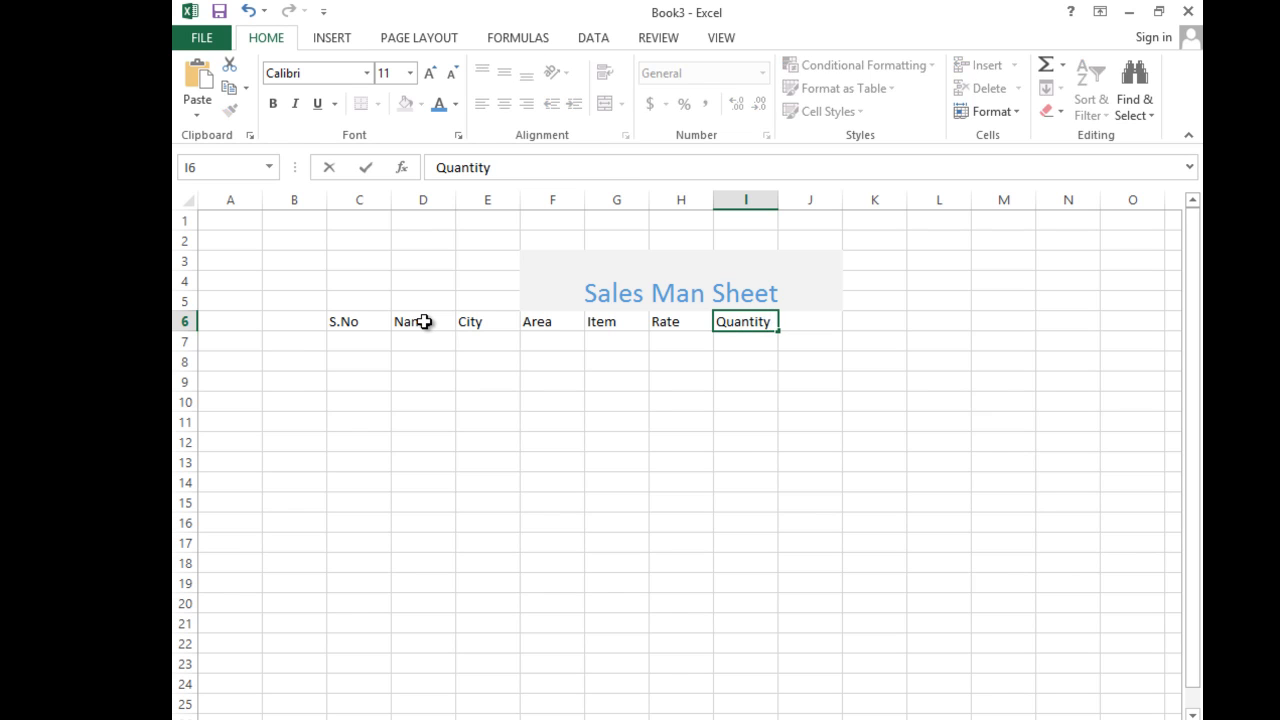
key("Tab")
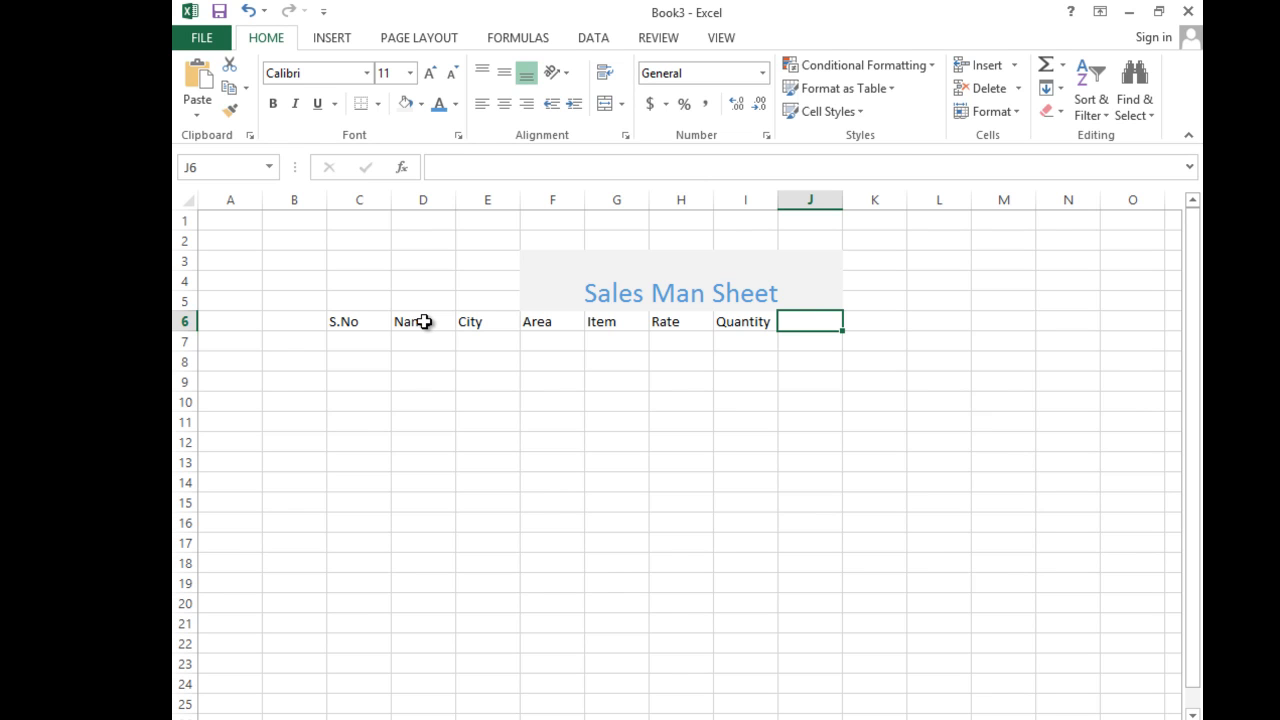
Step: Add the column headings Sale, Commission and Net Sale in cells J6 to L6
type("A")
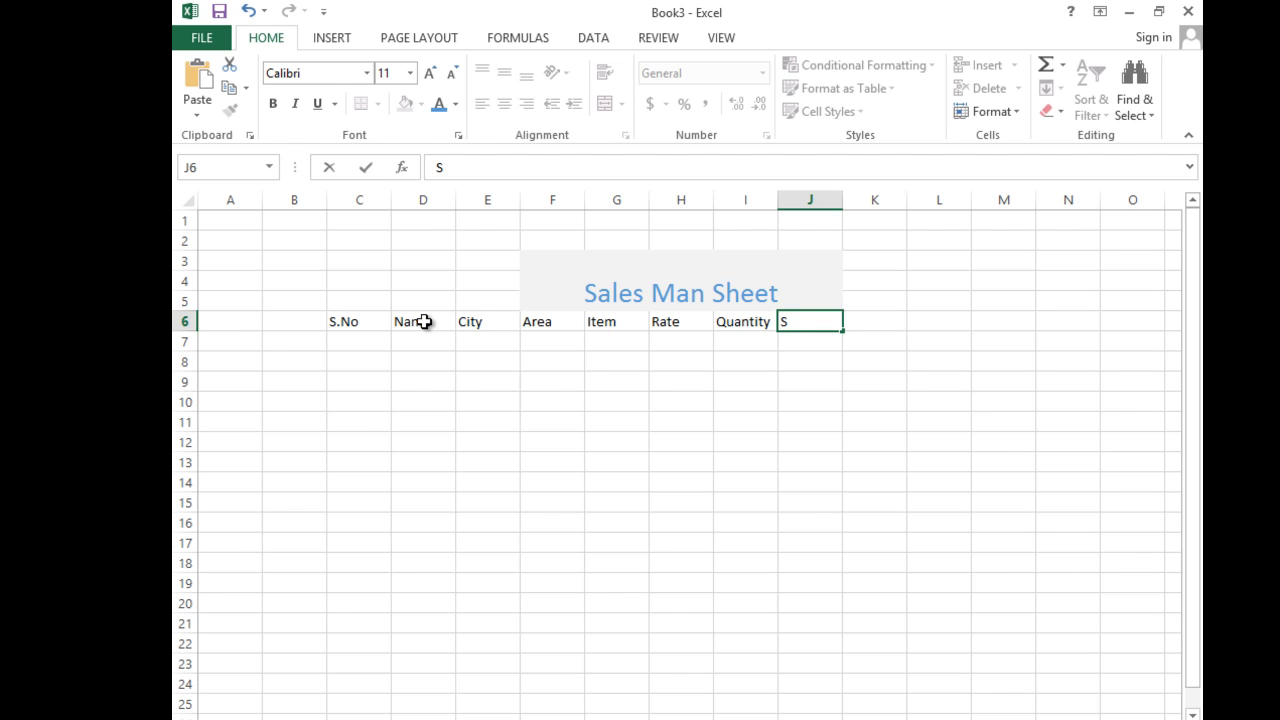
key("Tab")
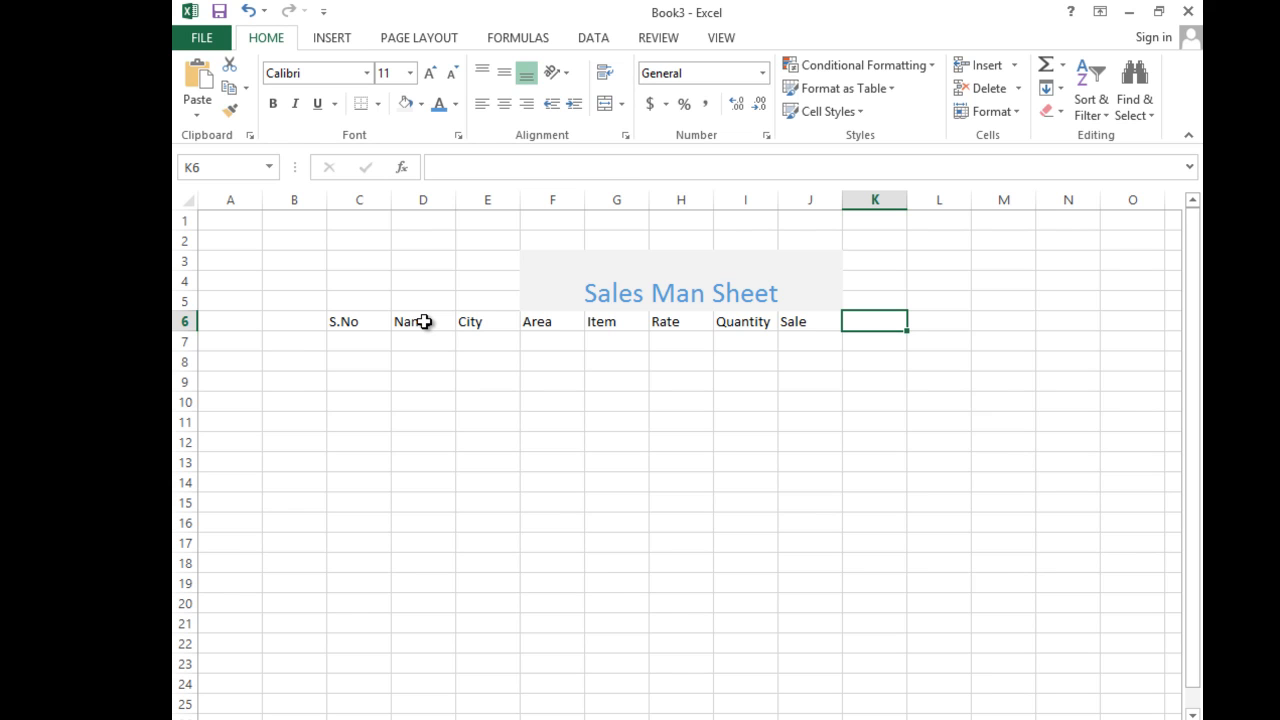
type("Commission")
key("Tab")
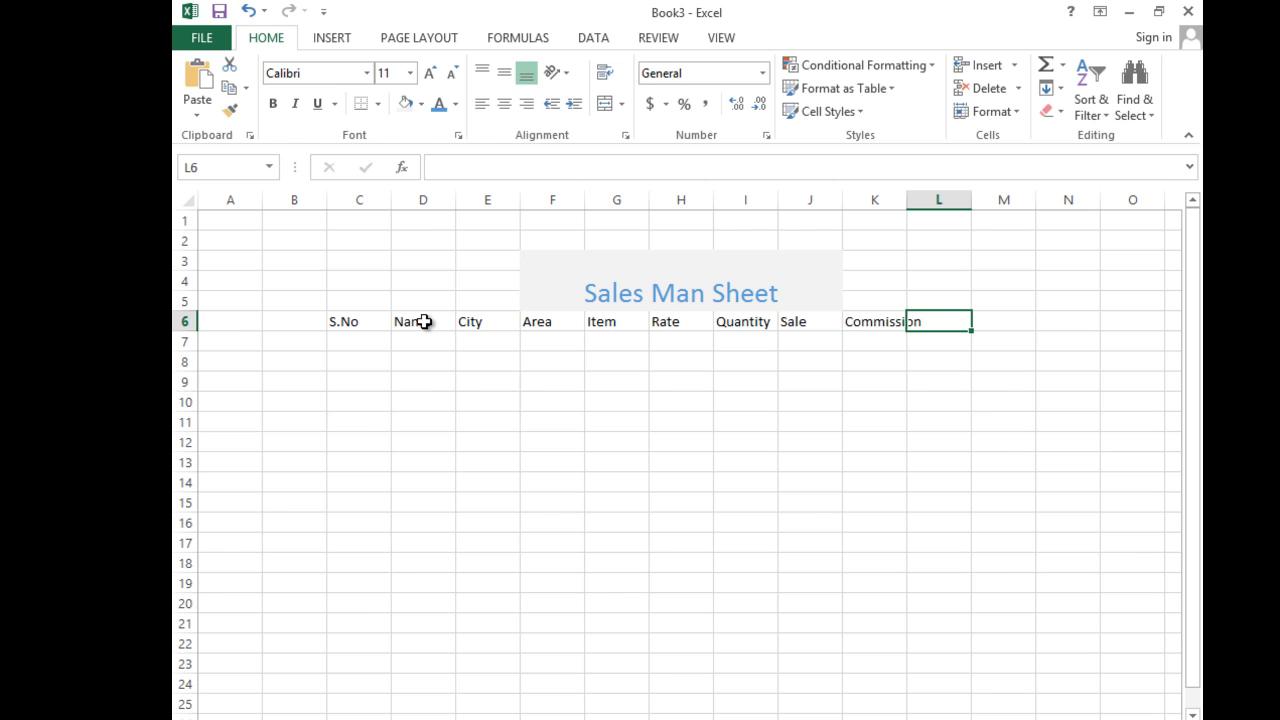
type("Net")
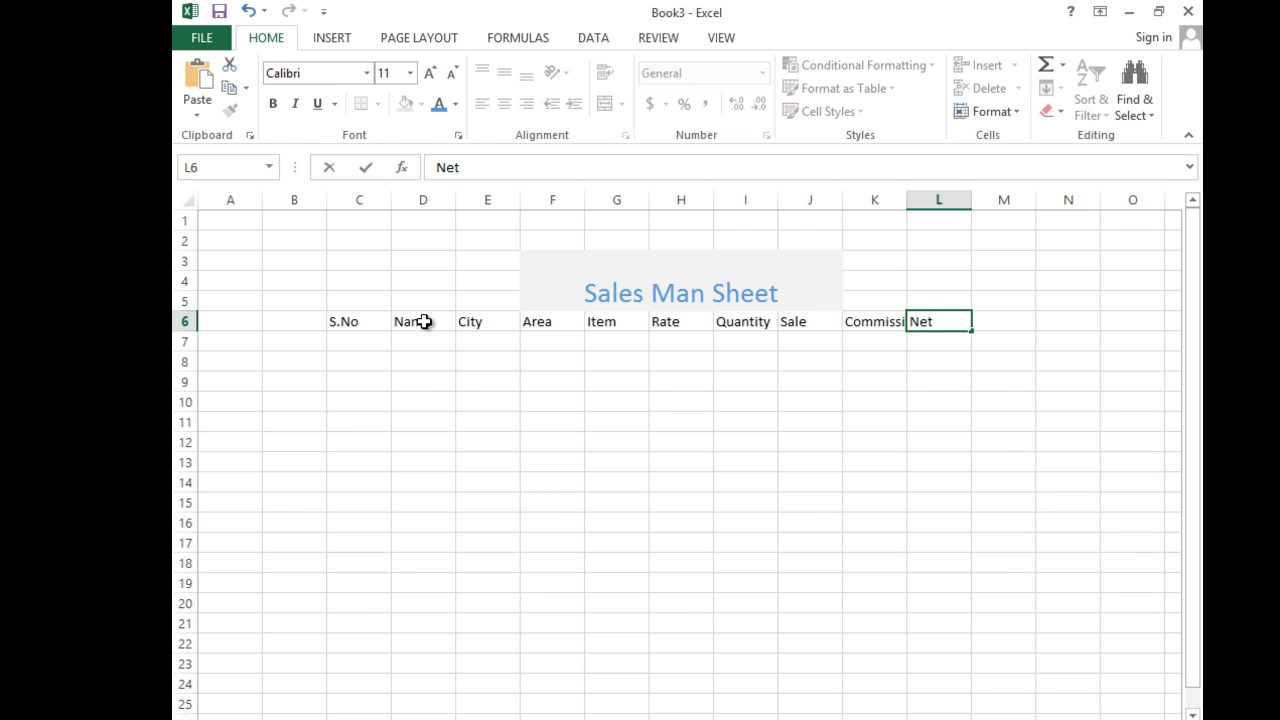
type(" Sale")
left_click(340, 322)
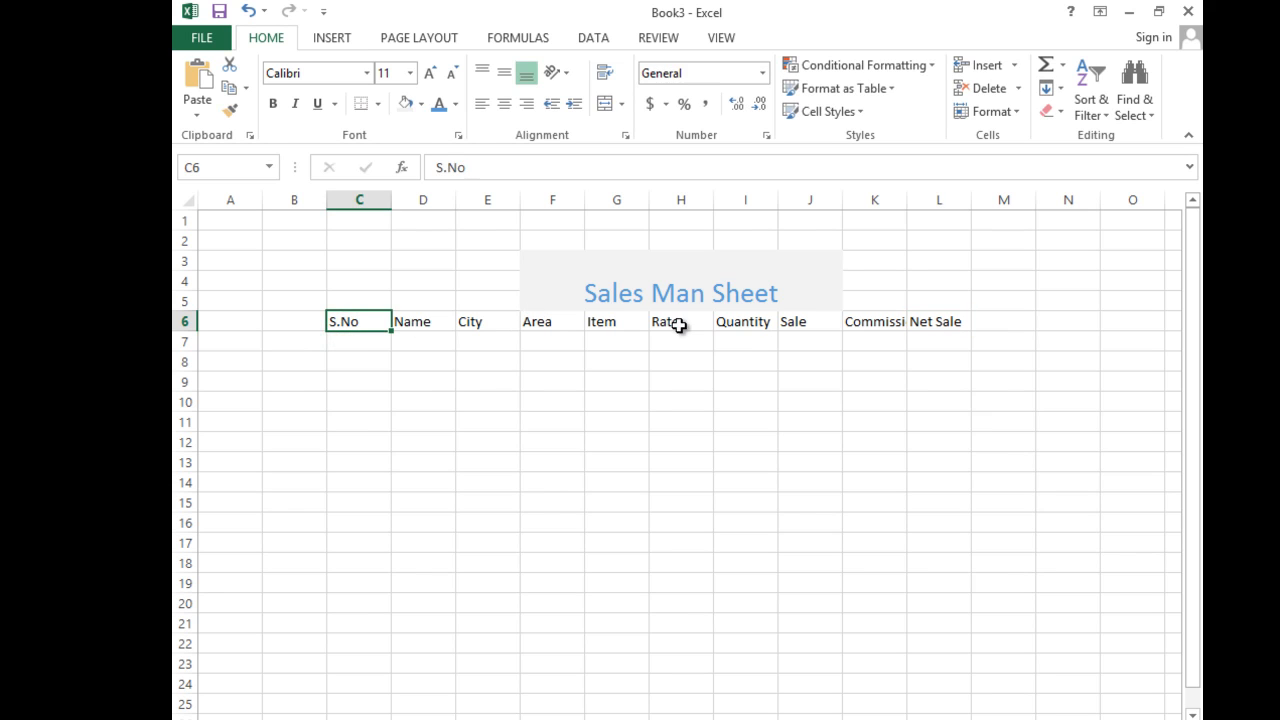
Step: AutoFit the widths of columns I and K to their Quantity and Commission headings
left_click(765, 322)
double_click(777, 196)
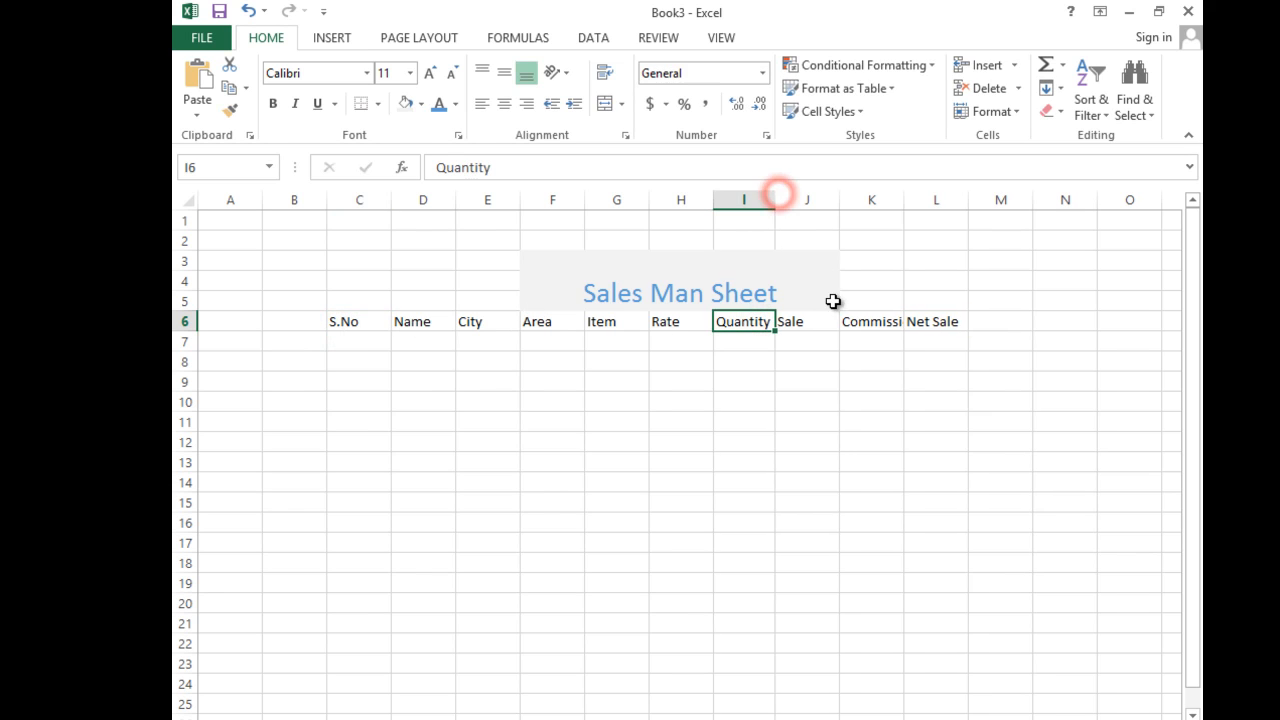
left_click(806, 321)
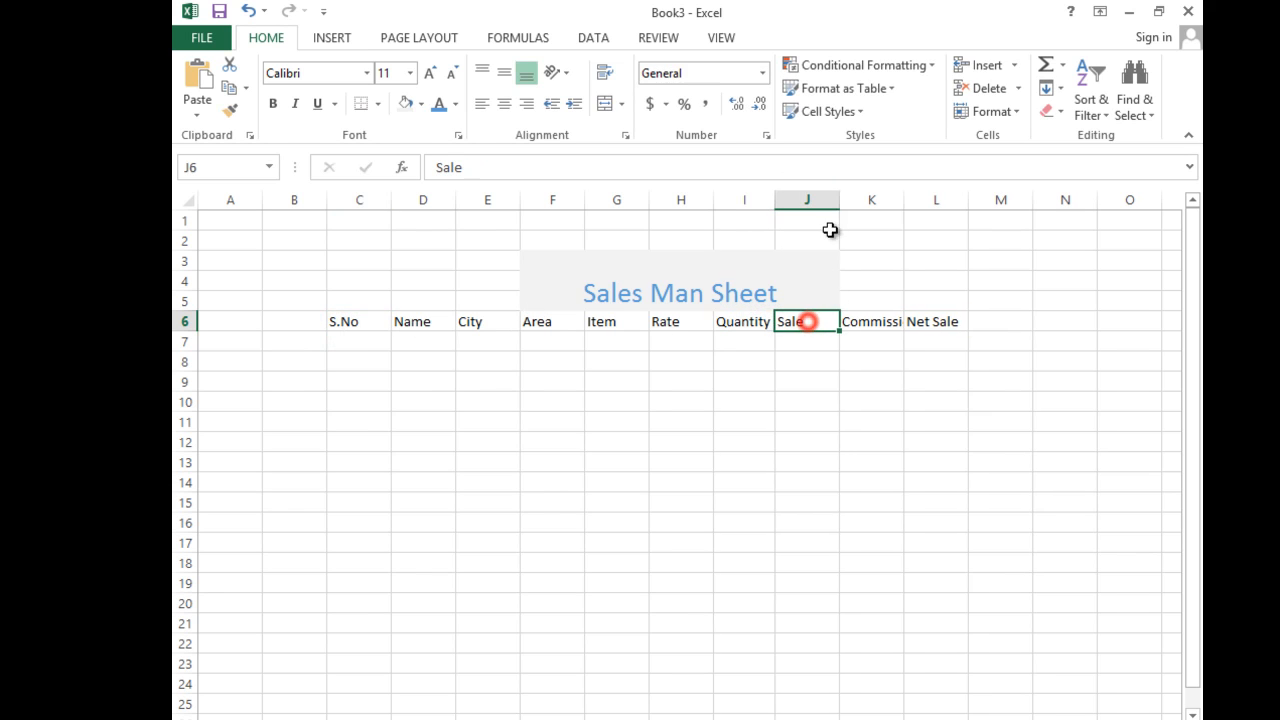
left_click(868, 323)
double_click(903, 196)
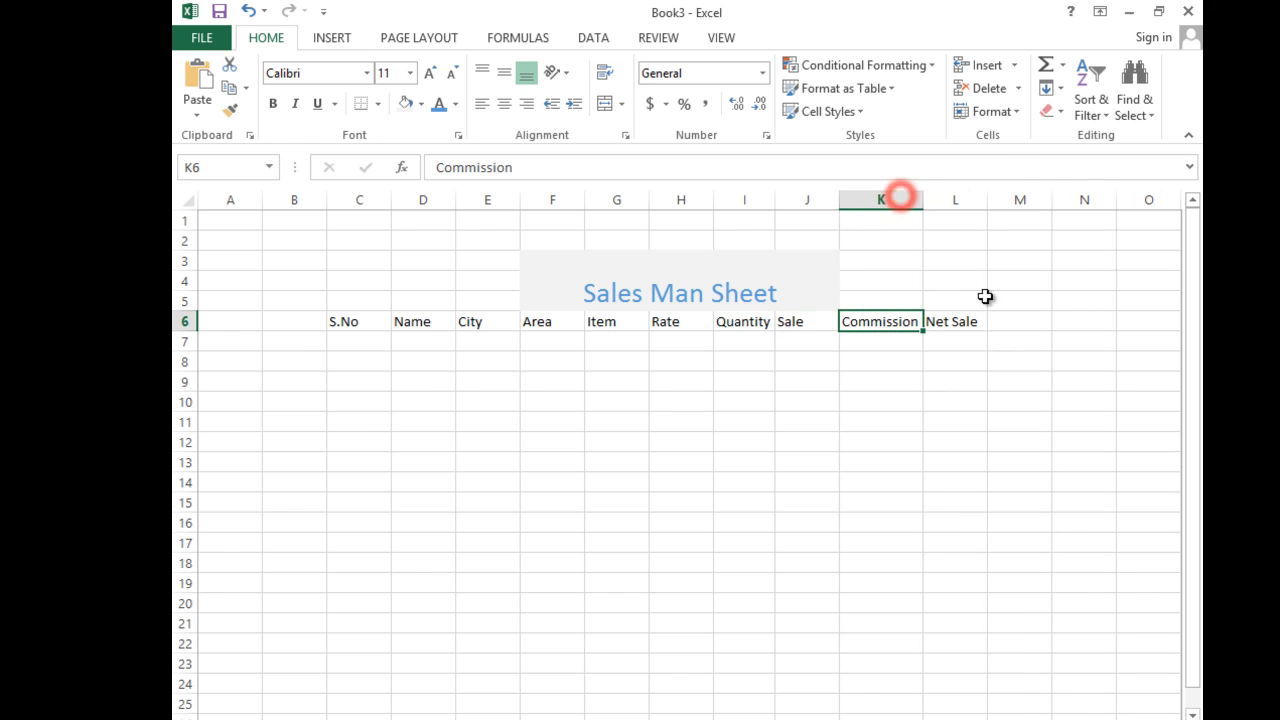
left_click(897, 346)
left_click(878, 302)
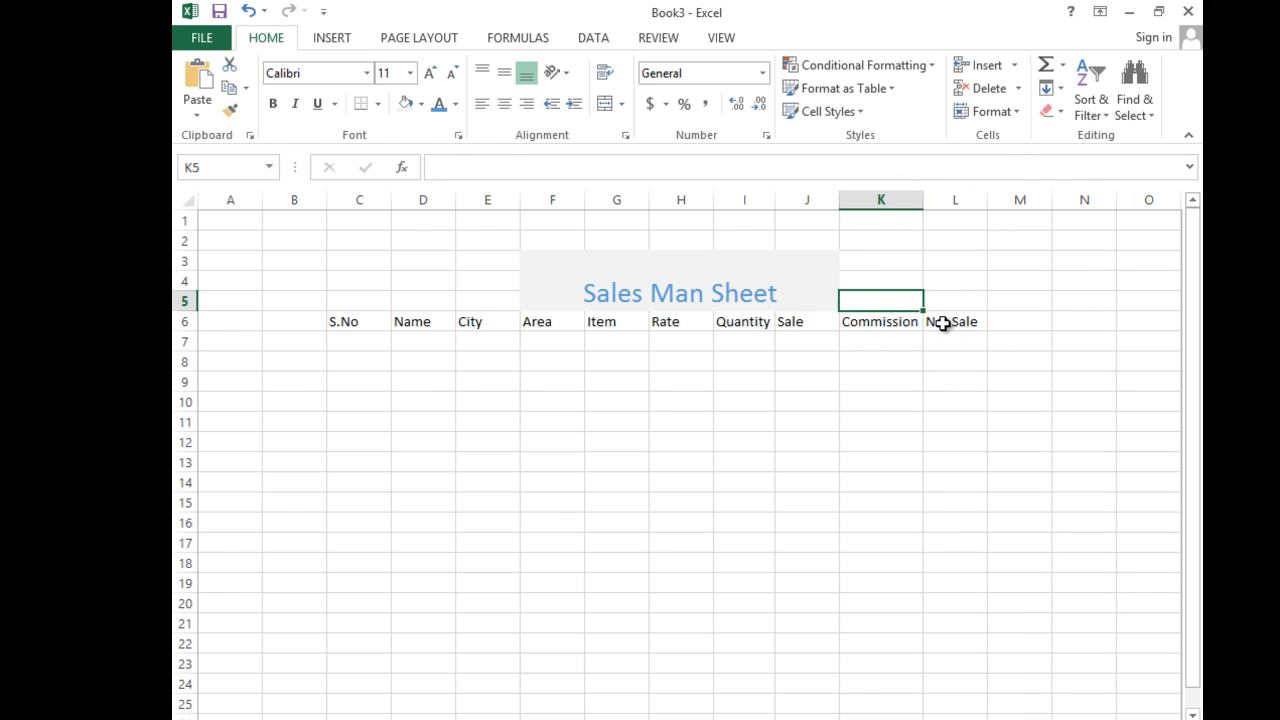
left_click(939, 322)
left_click(870, 324)
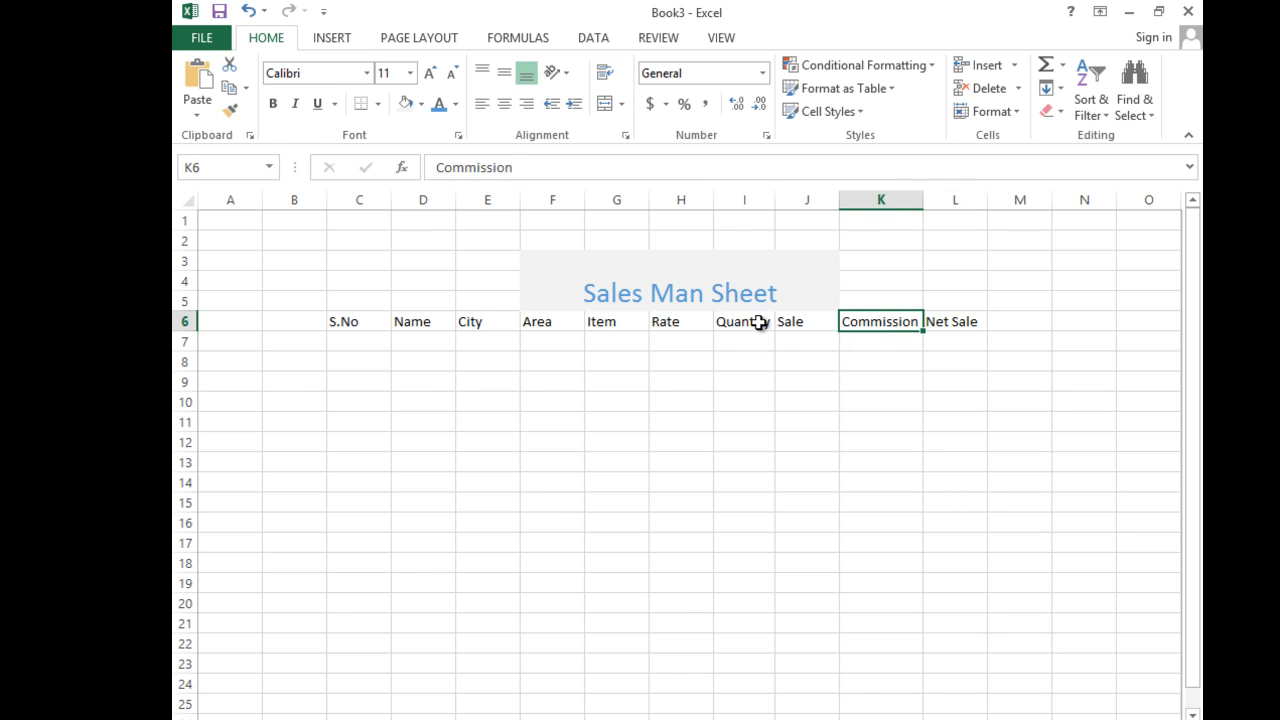
left_click(760, 322)
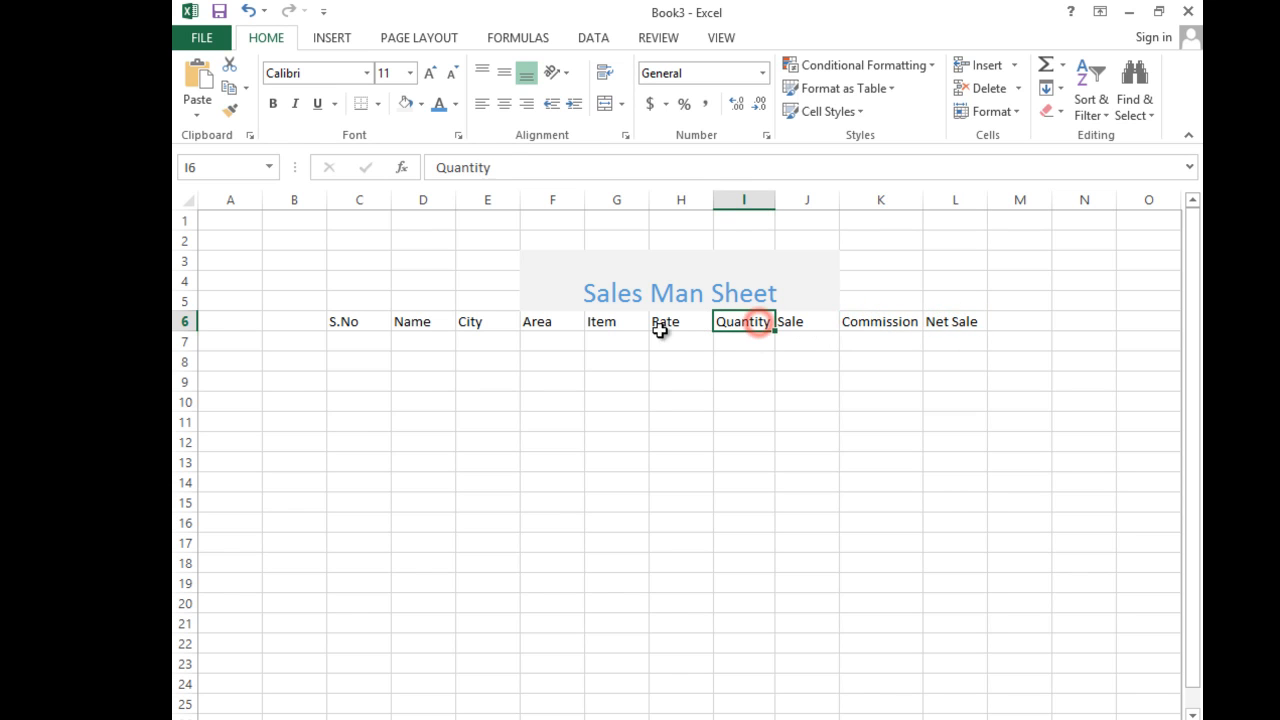
Step: Number the rows 1 to 4 in cells C7 to C10 by filling a series that starts at 1
left_click(354, 341)
type("1")
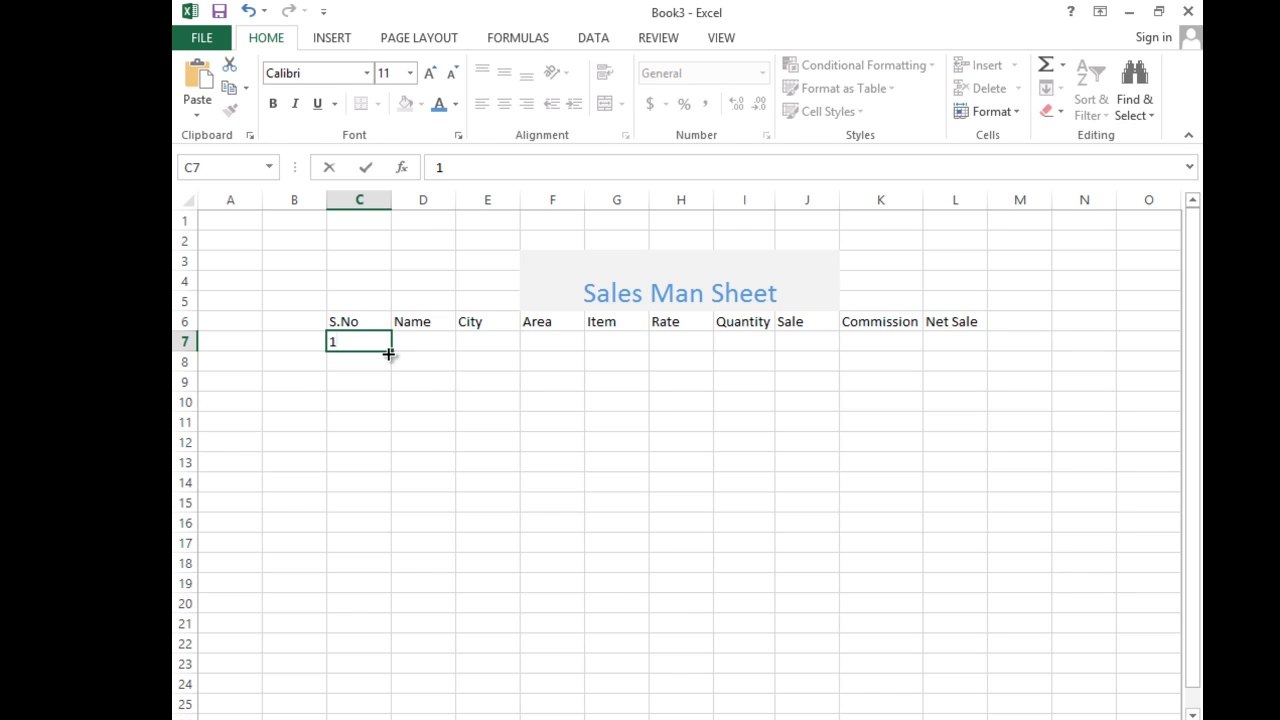
left_click_drag(390, 351, 388, 416)
left_click(421, 426)
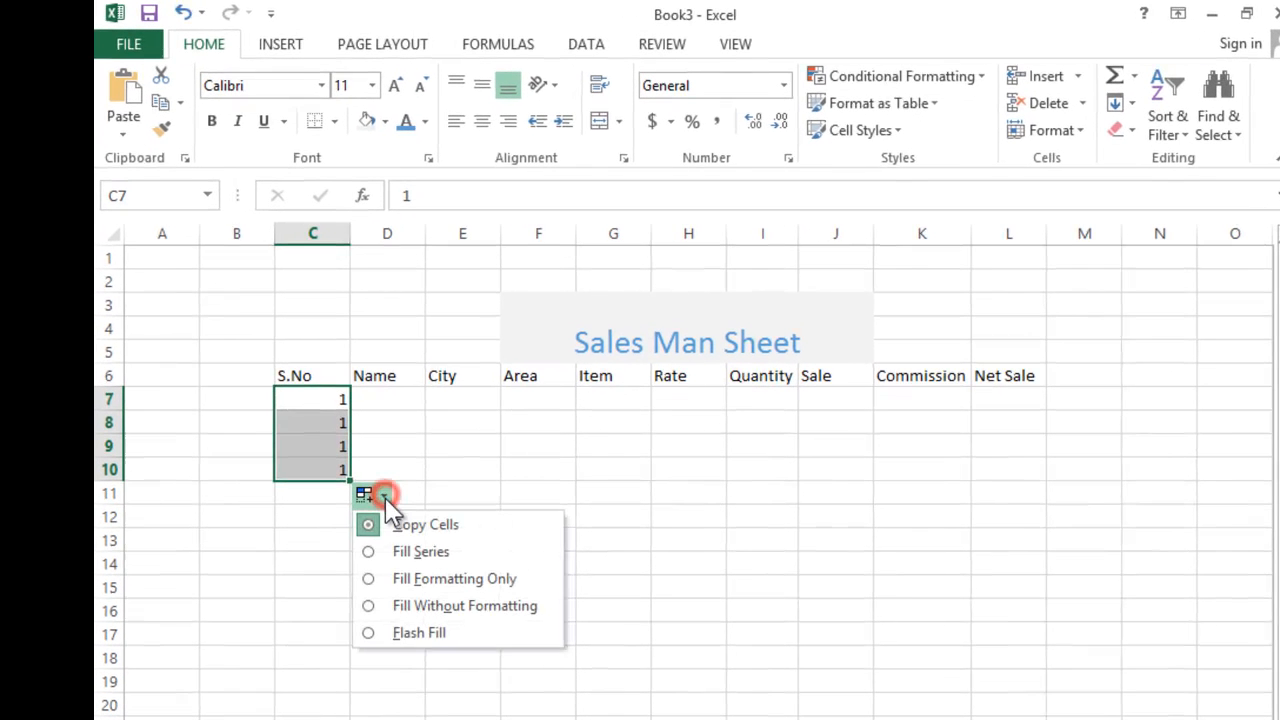
left_click(398, 551)
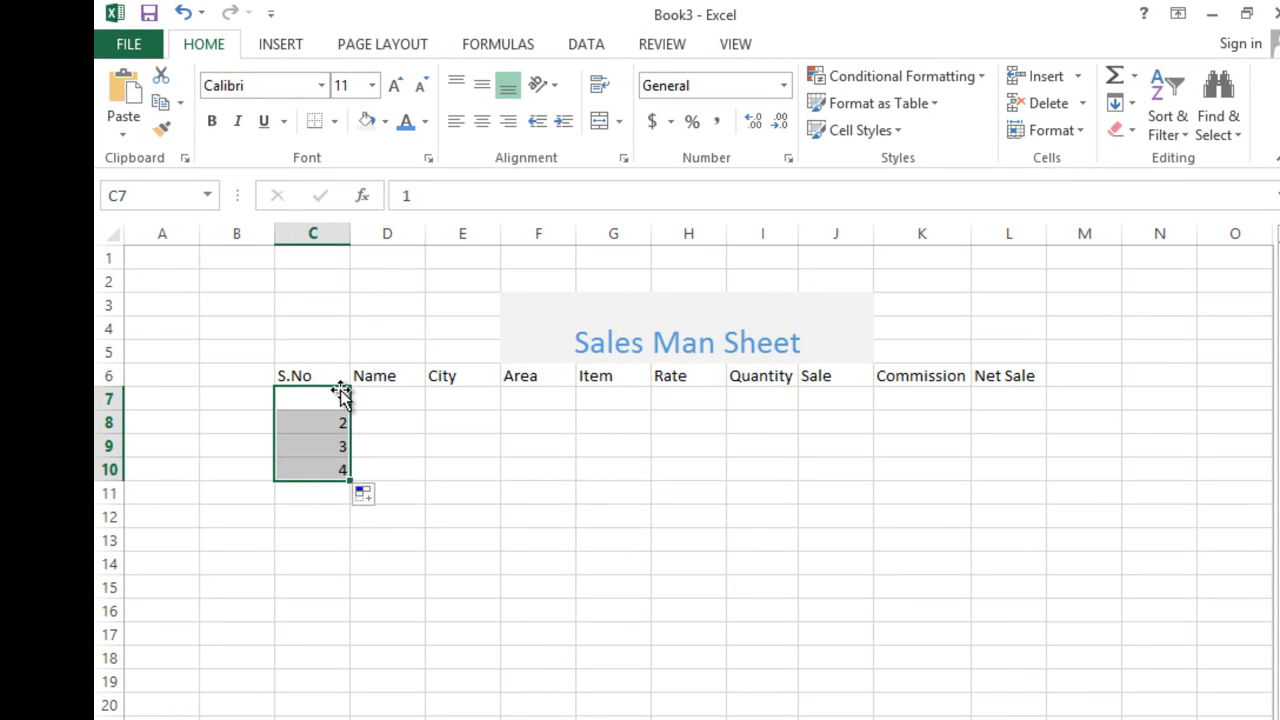
Step: Enter the four salesmen's first names in cells D7 to D10 under the Name heading
left_click(392, 398)
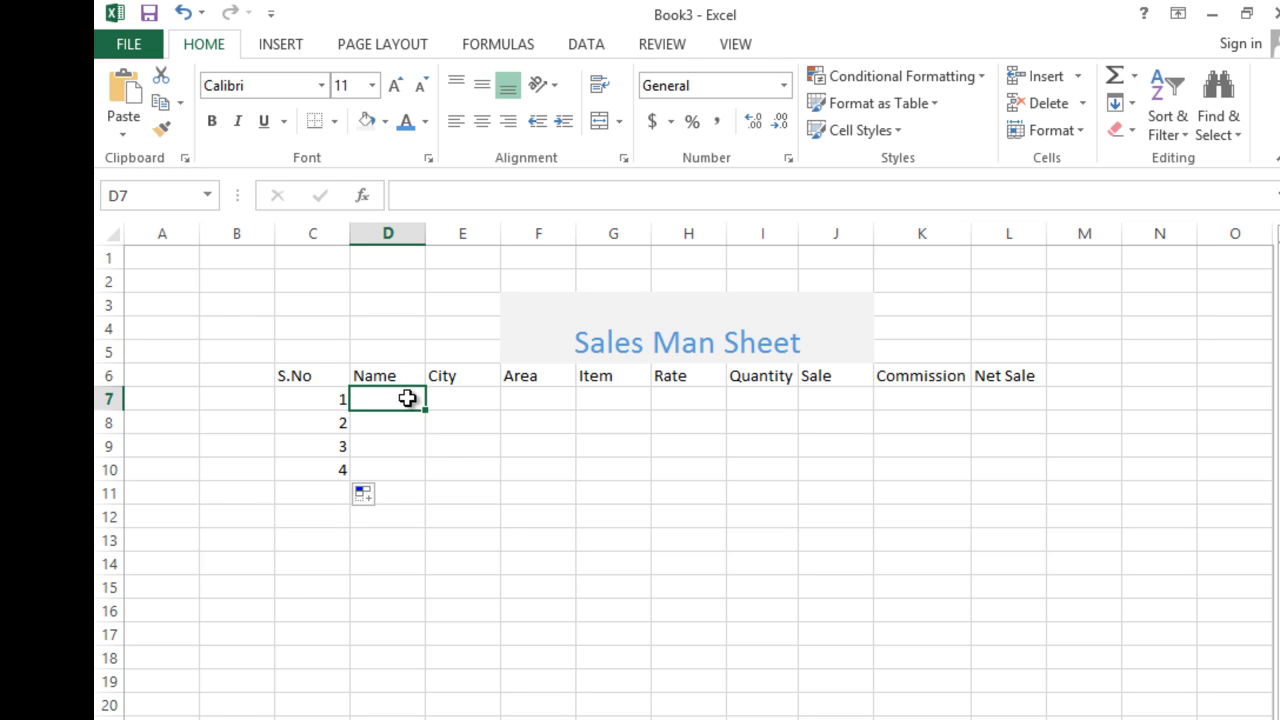
type("A")
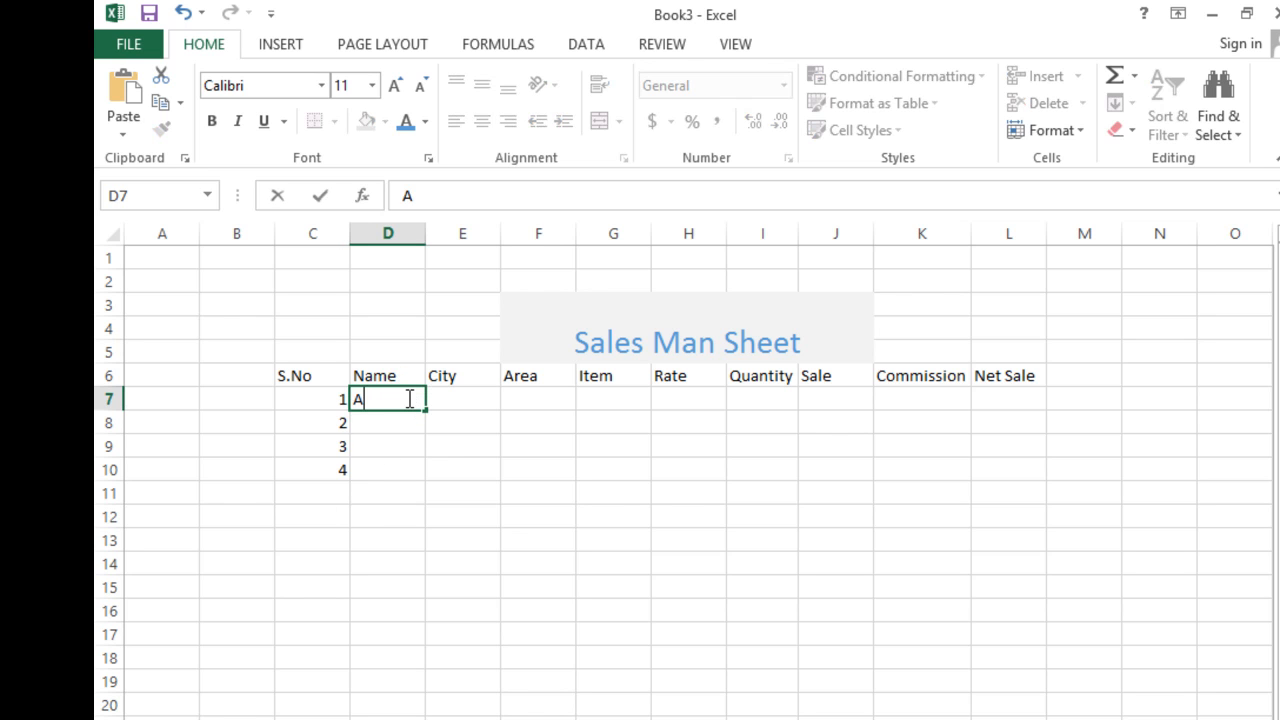
type("nas")
key("Return")
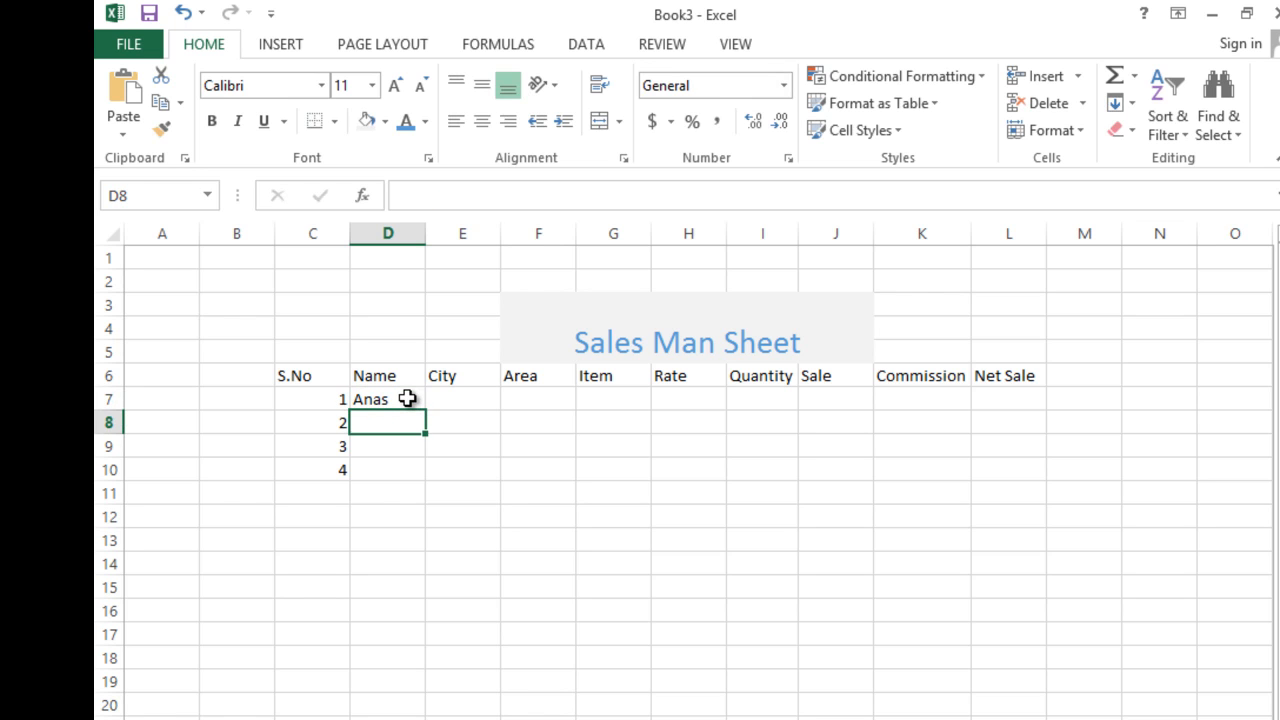
type("Hamm")
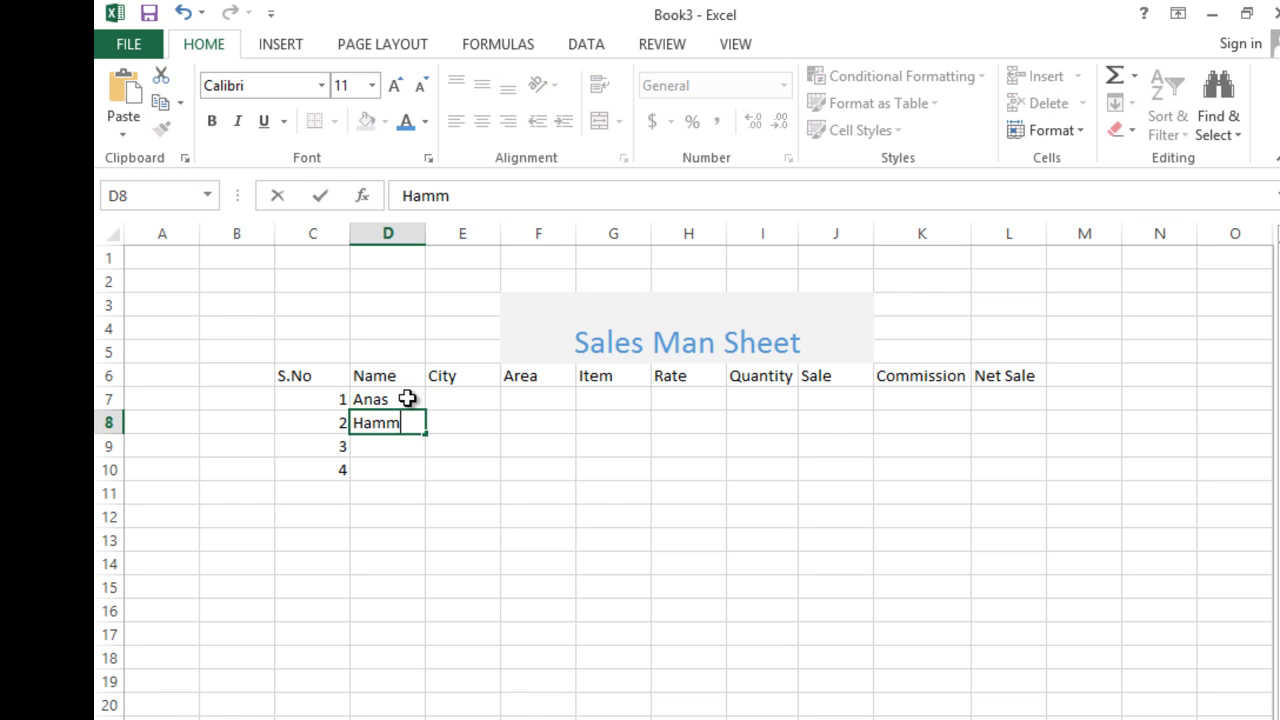
type("ad")
key("Return")
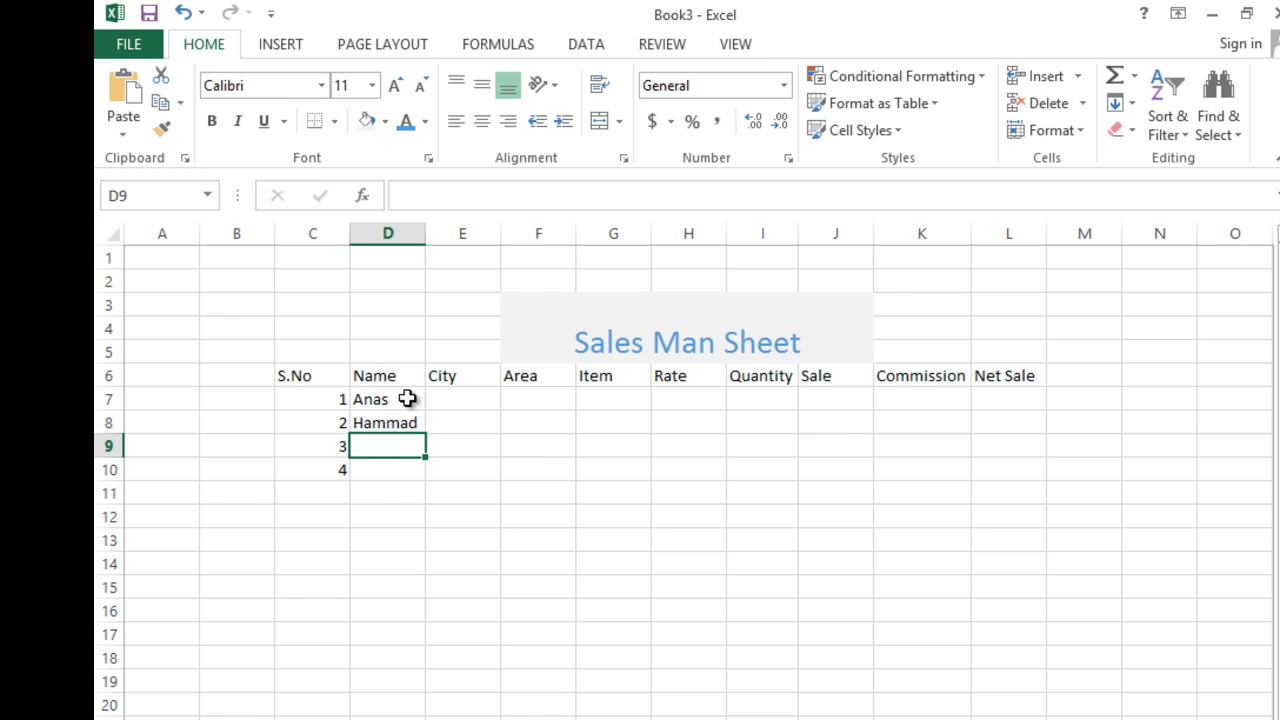
type("Hid")
type("am")
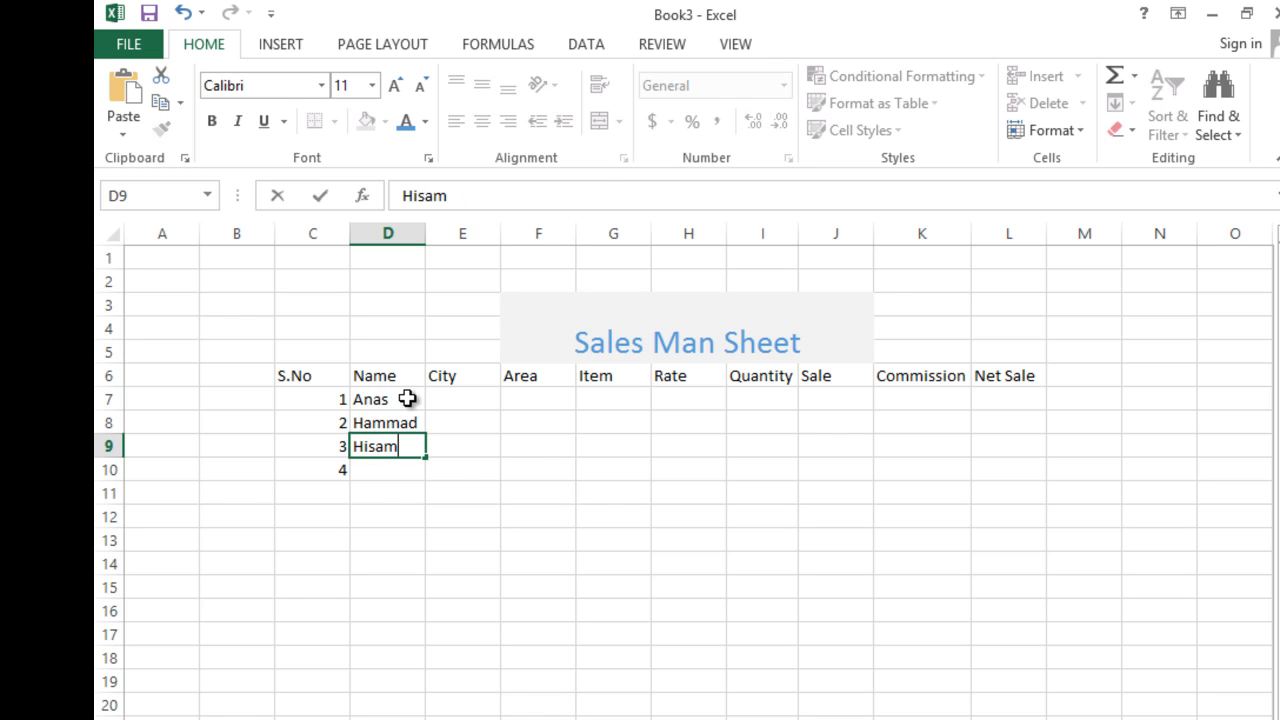
key("Return")
type("Ubaid")
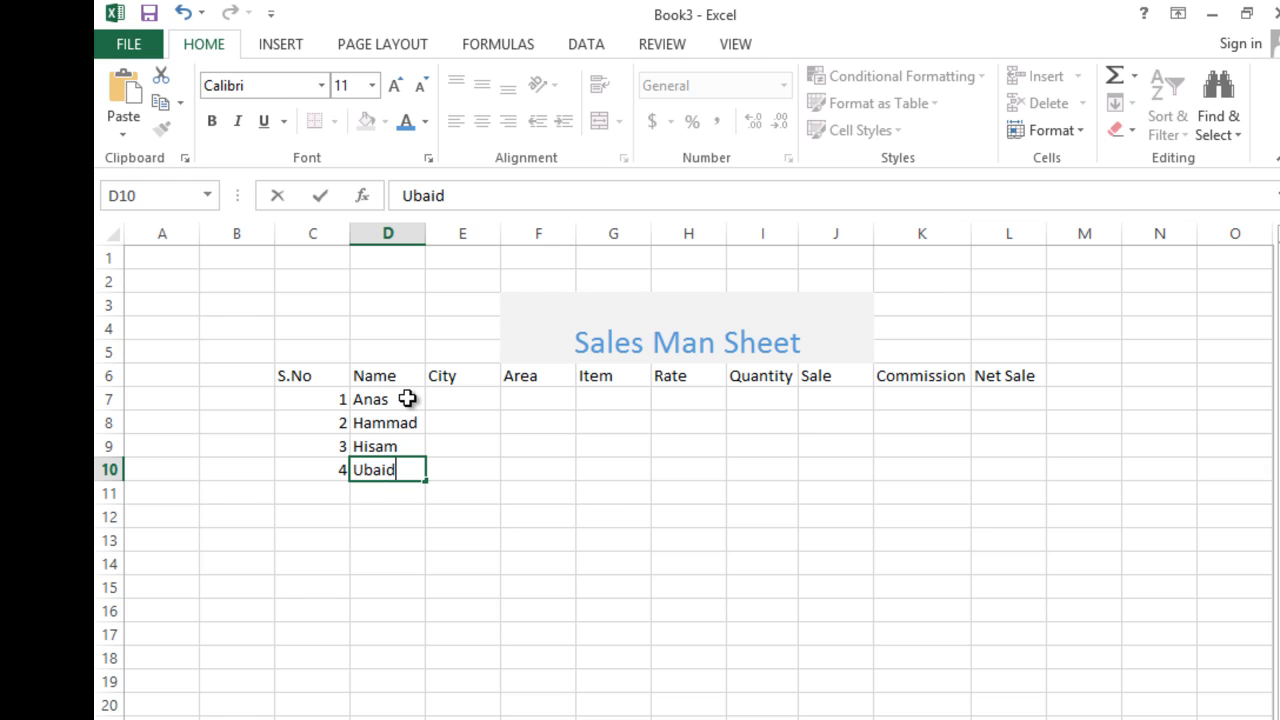
Step: Enter the cities mansehra in E7 and karachi in E8
left_click(465, 401)
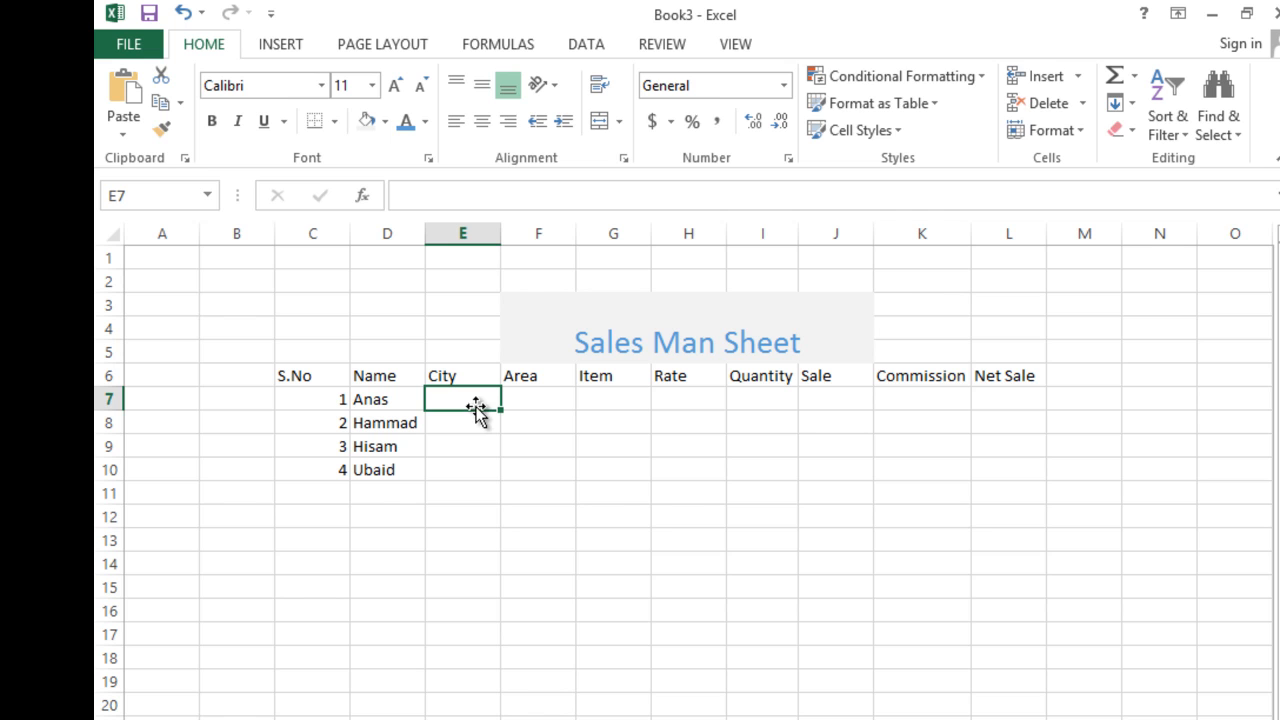
type("mansrh")
key("BackSpace")
key("BackSpace")
type("ehra")
key("Return")
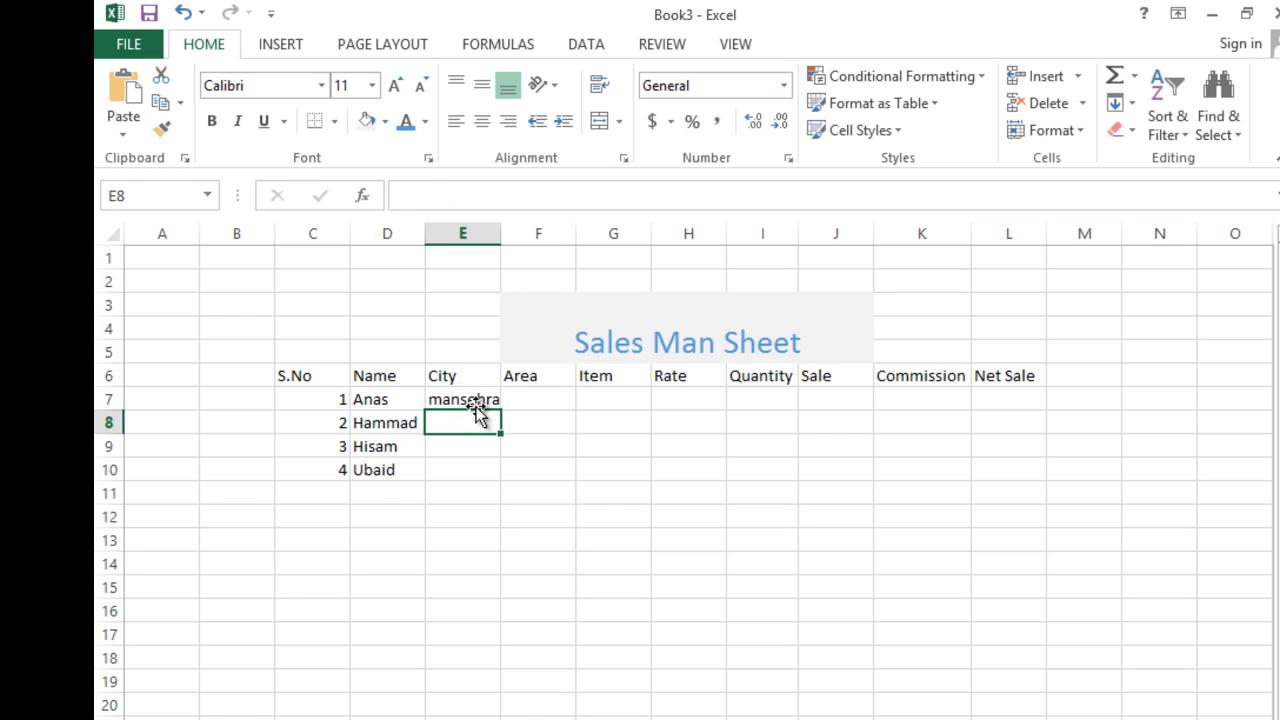
type("karachio")
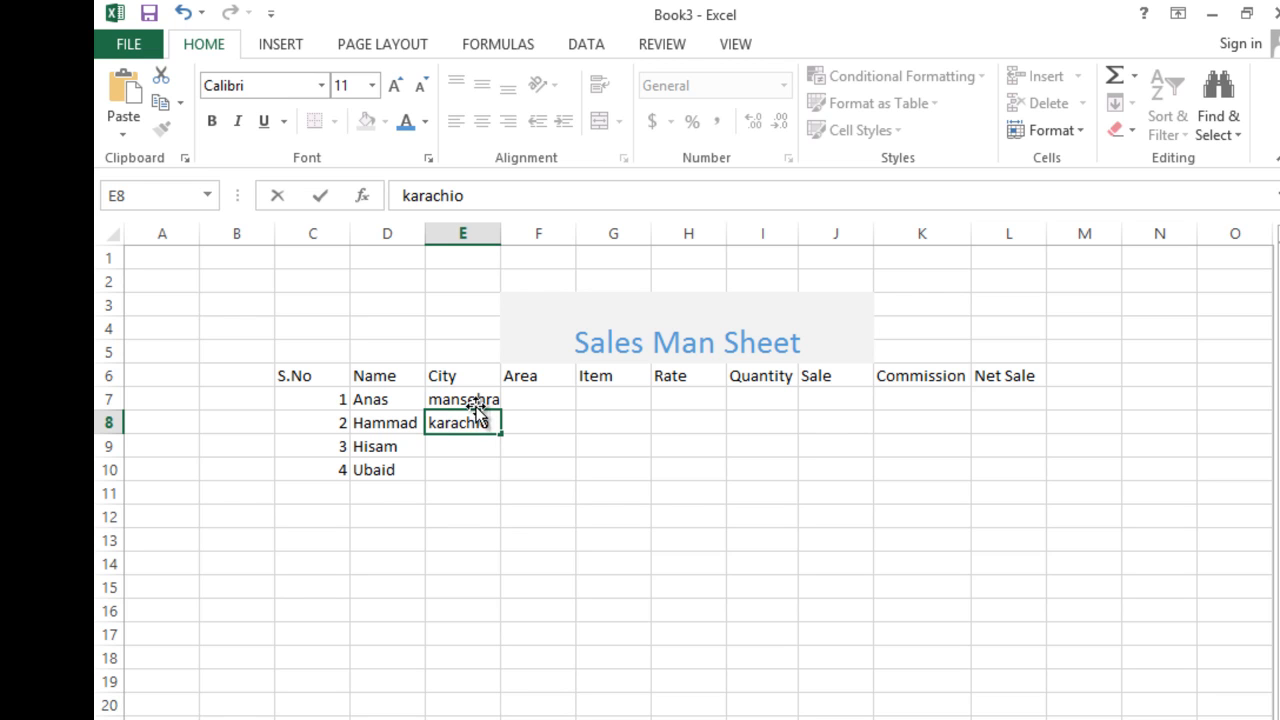
key("Return")
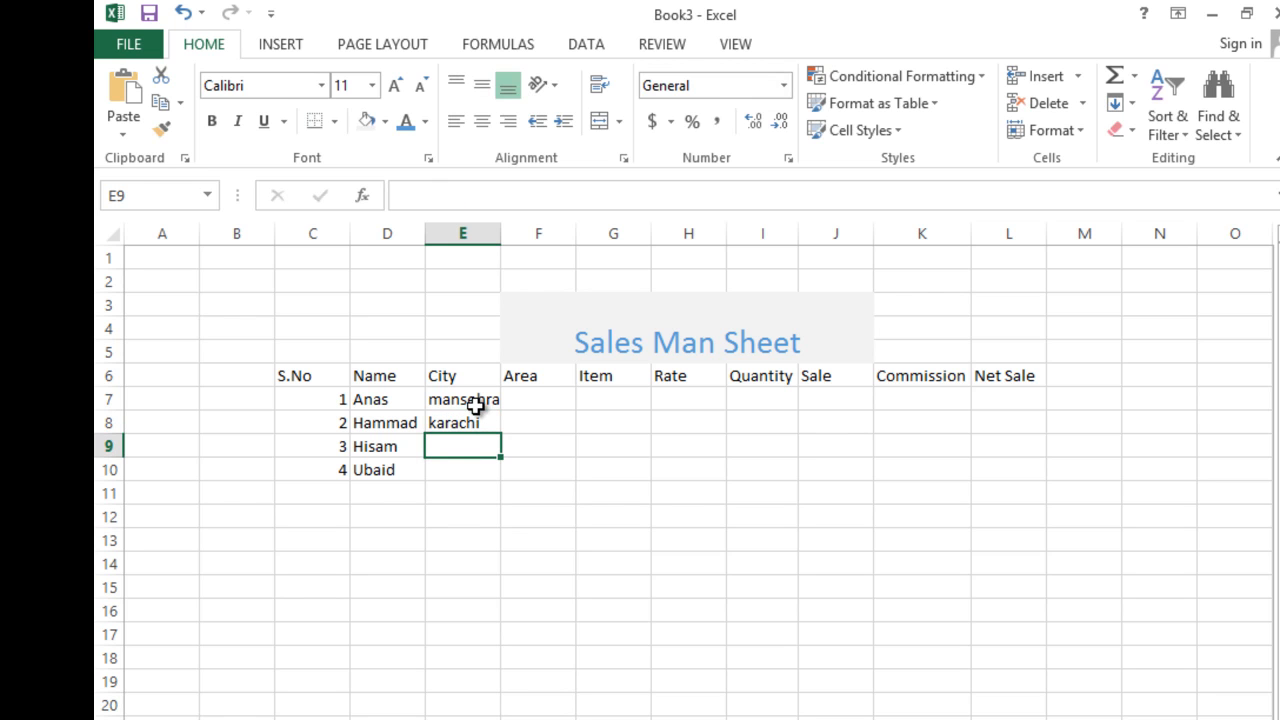
Step: Enter the cities oghi in E9 and mansehra in E10
type("oghji")
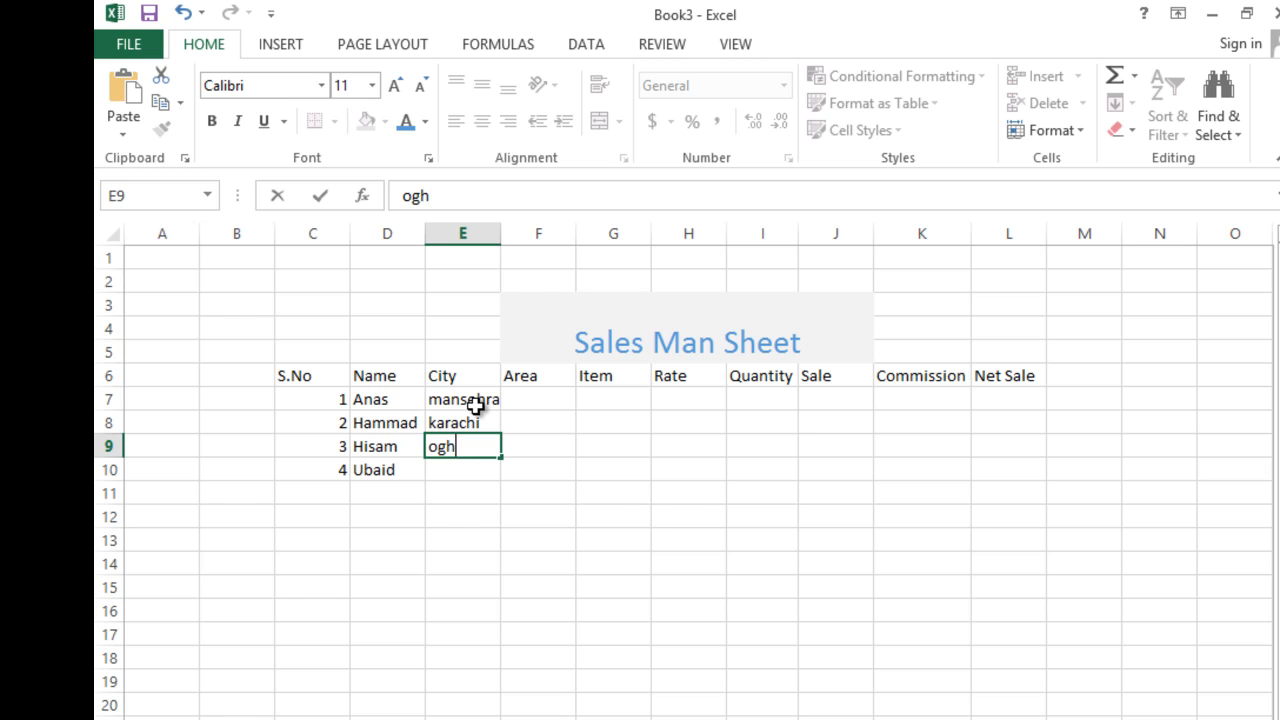
key("Return")
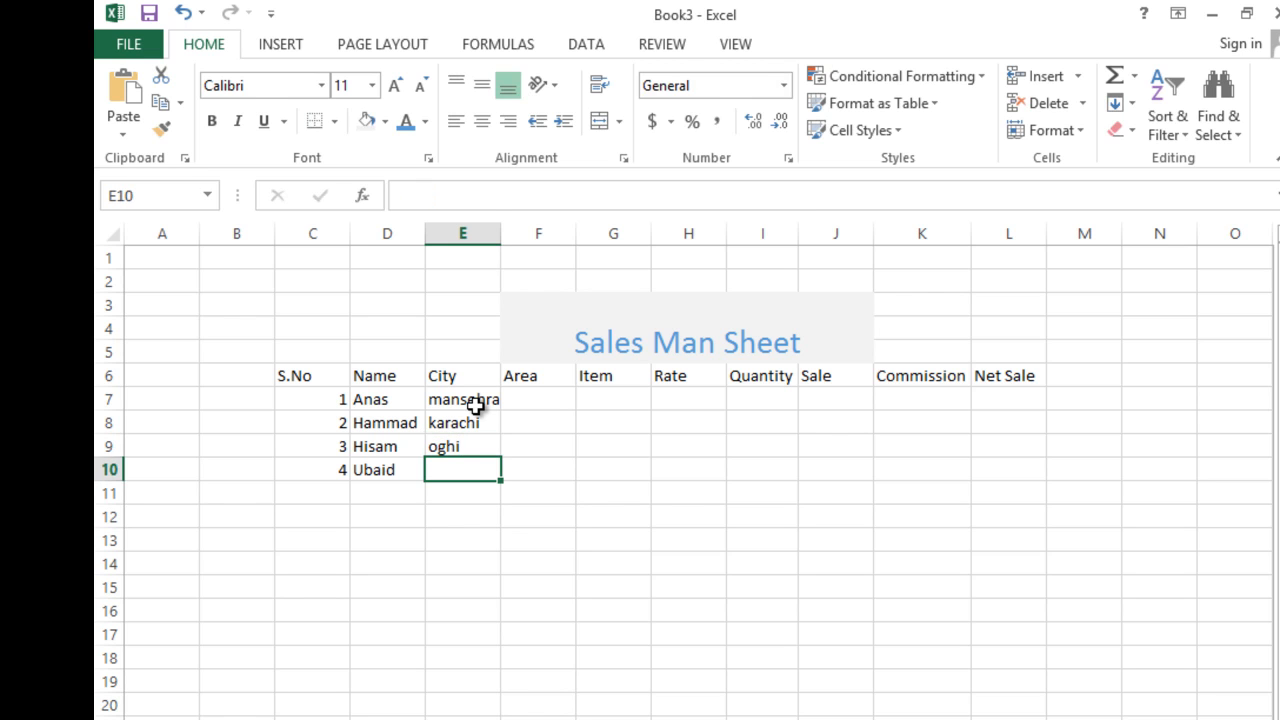
type("manserha")
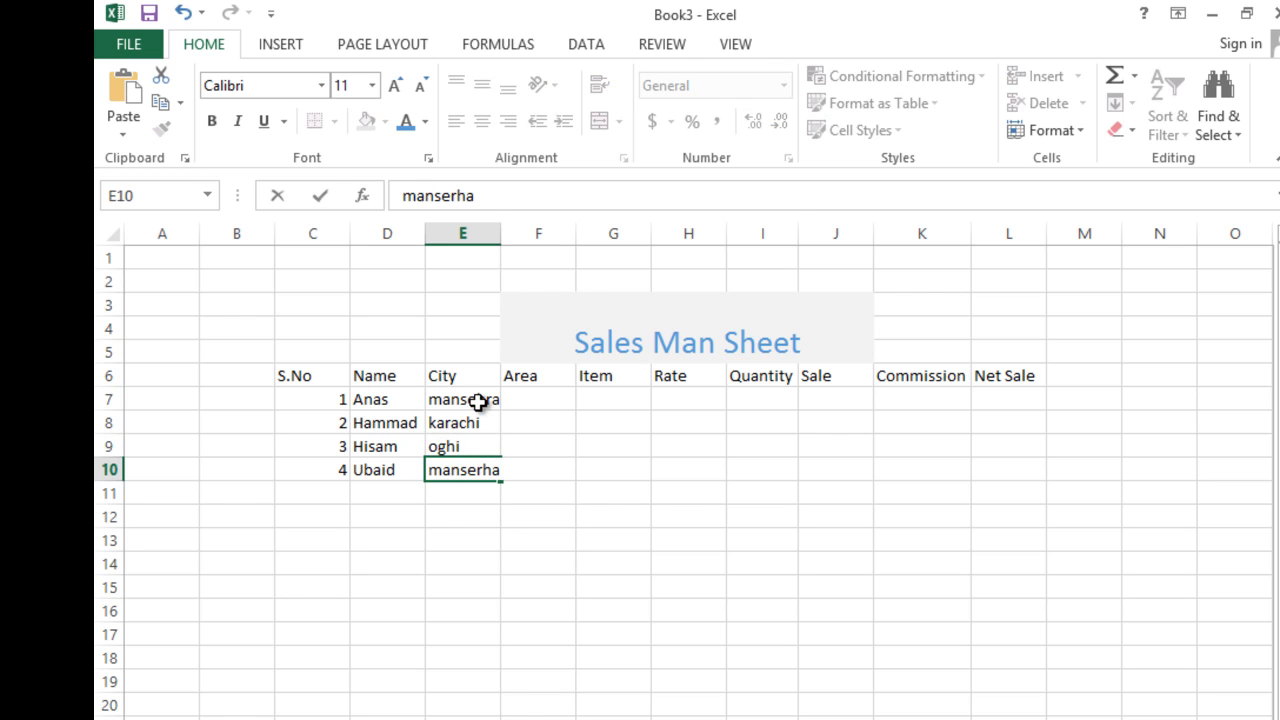
key("BackSpace")
key("BackSpace")
key("BackSpace")
type("hra")
Step: Enter the areas jabbri in F7 and gulshan iqbal in F8
left_click(532, 398)
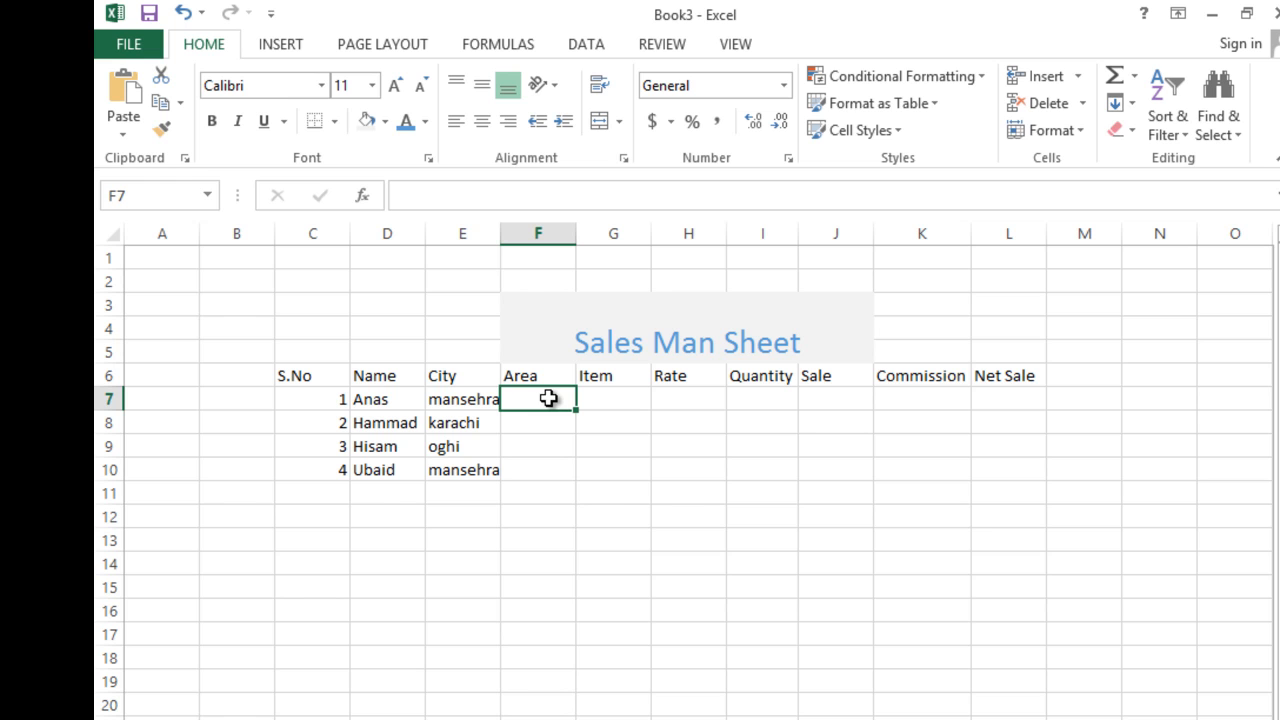
type("jabbri")
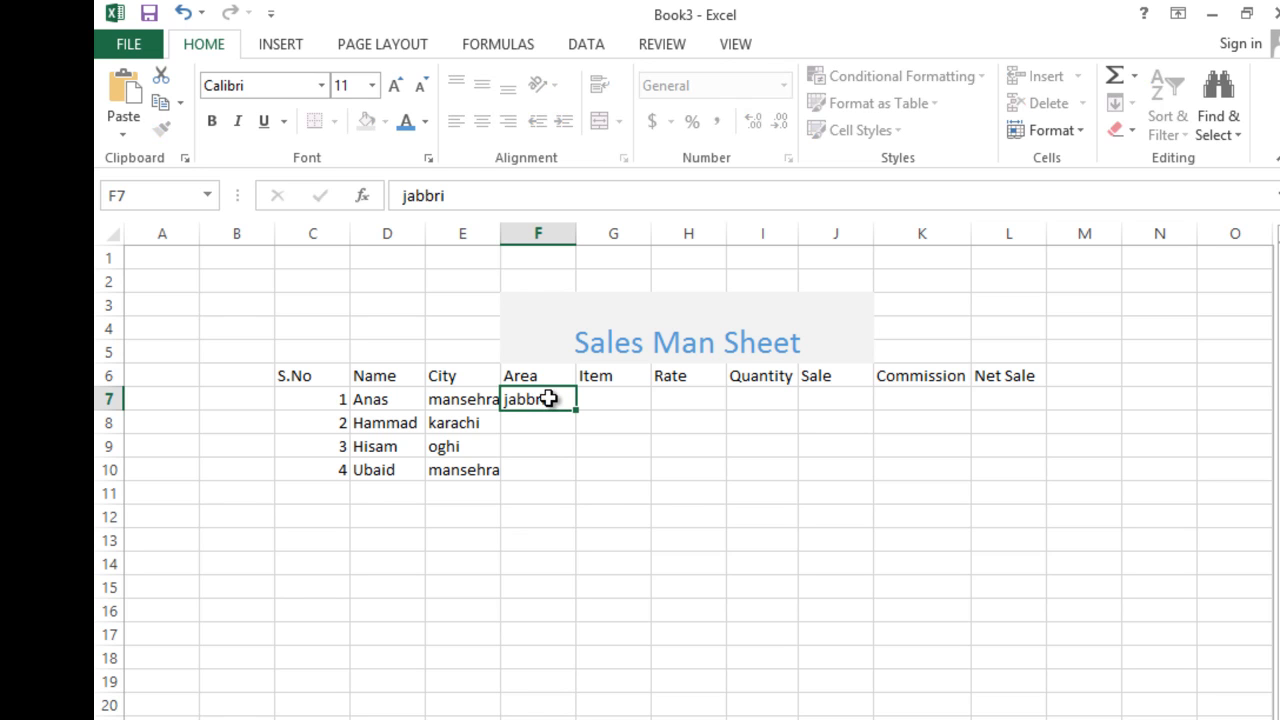
key("Return")
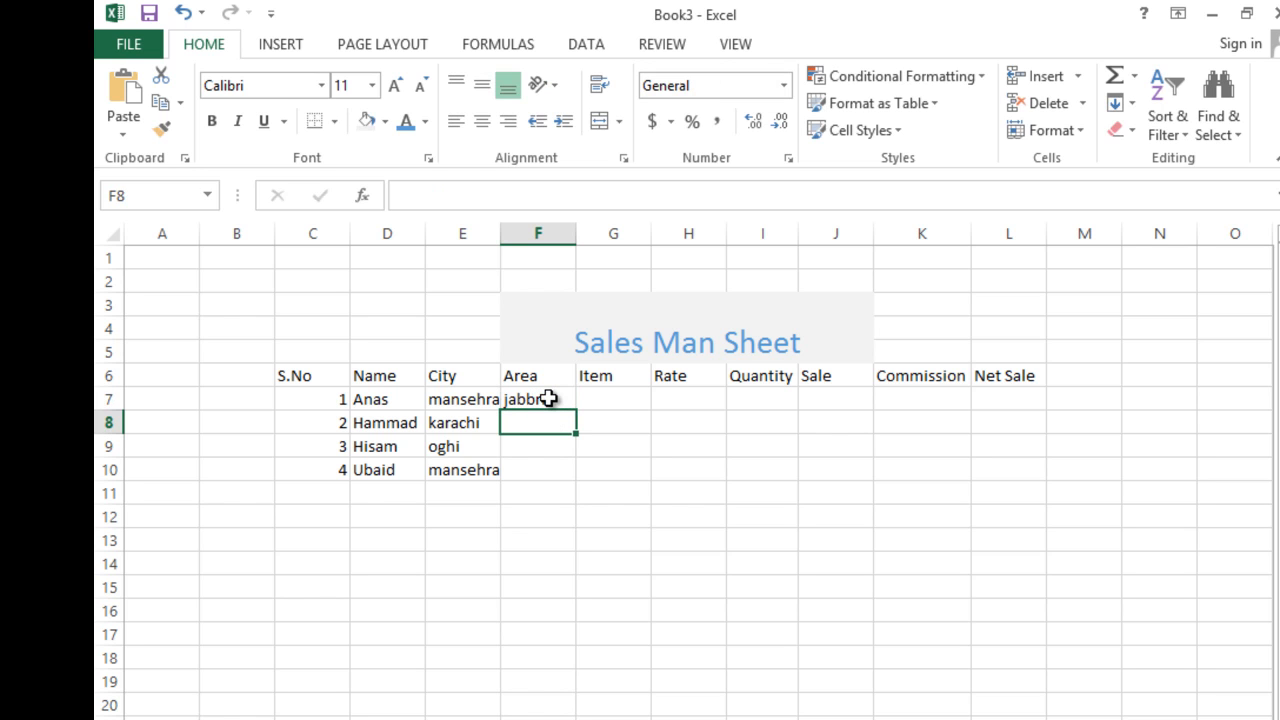
type("gulshan")
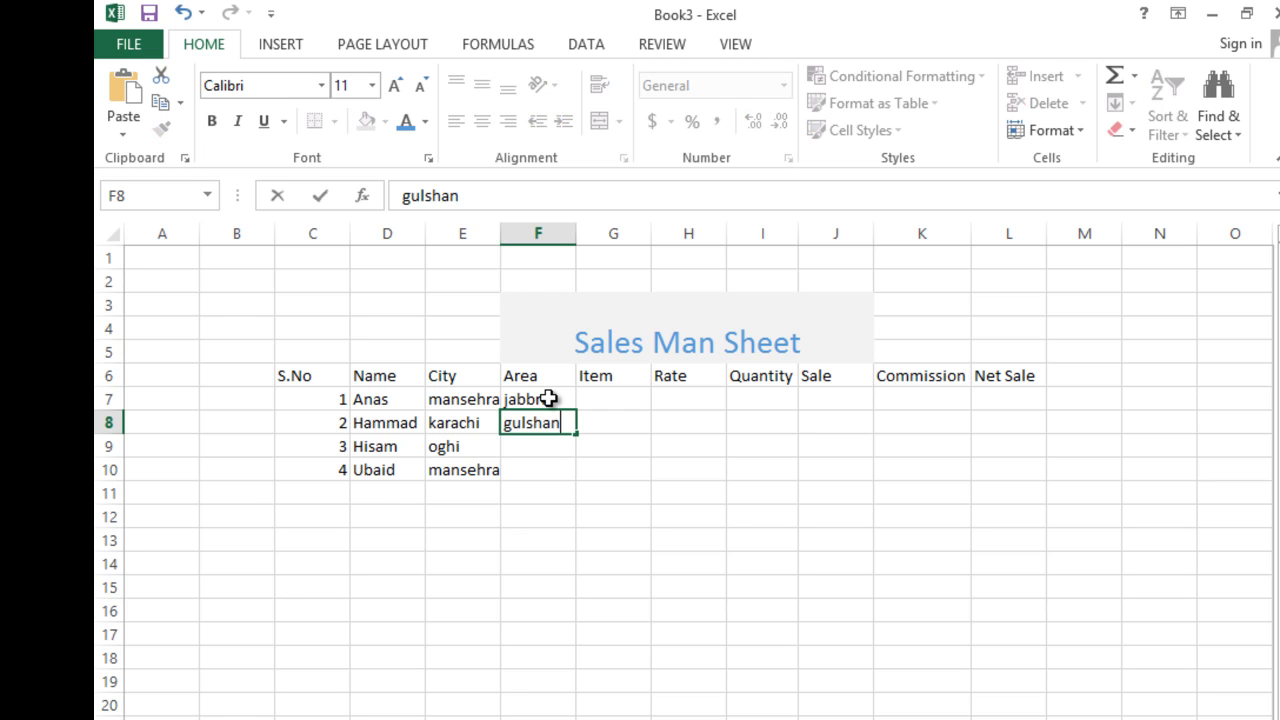
type(" iqbal")
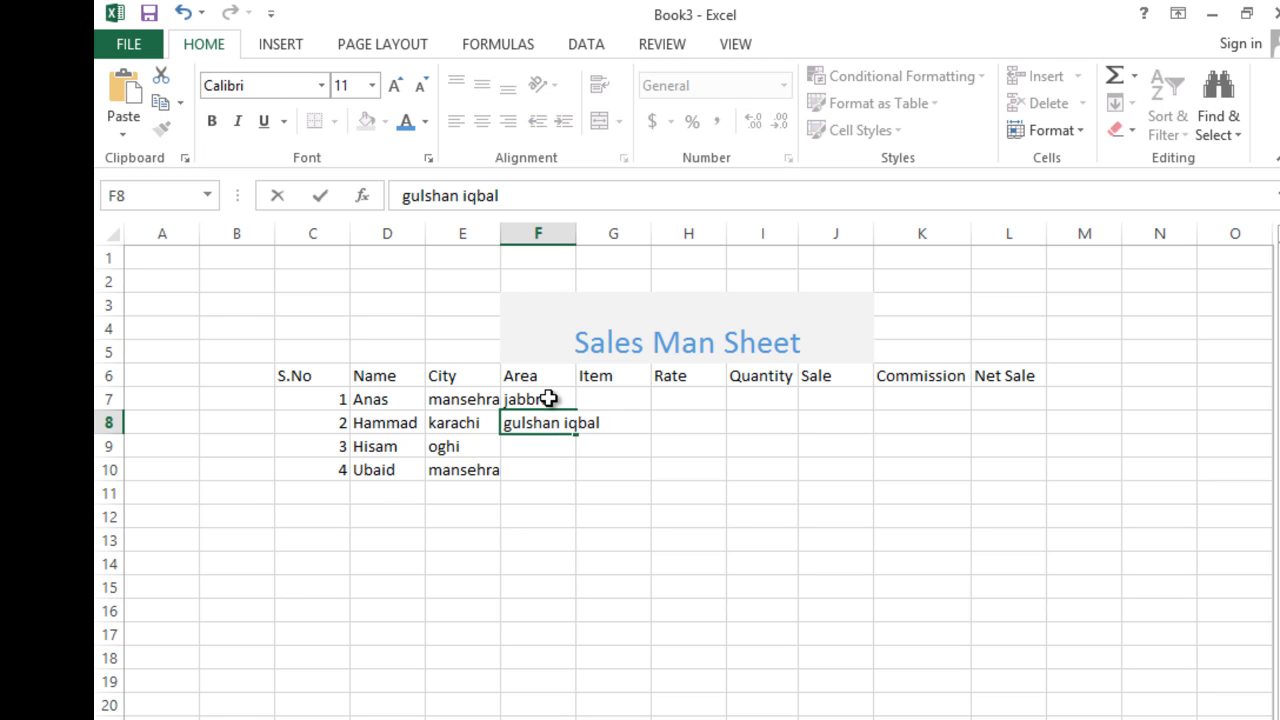
key("Return")
Step: Enter the areas charbagh in F9 and punjab chock in F10
type("acha")
key("BackSpace")
key("BackSpace")
key("BackSpace")
key("BackSpace")
type("charbaghj")
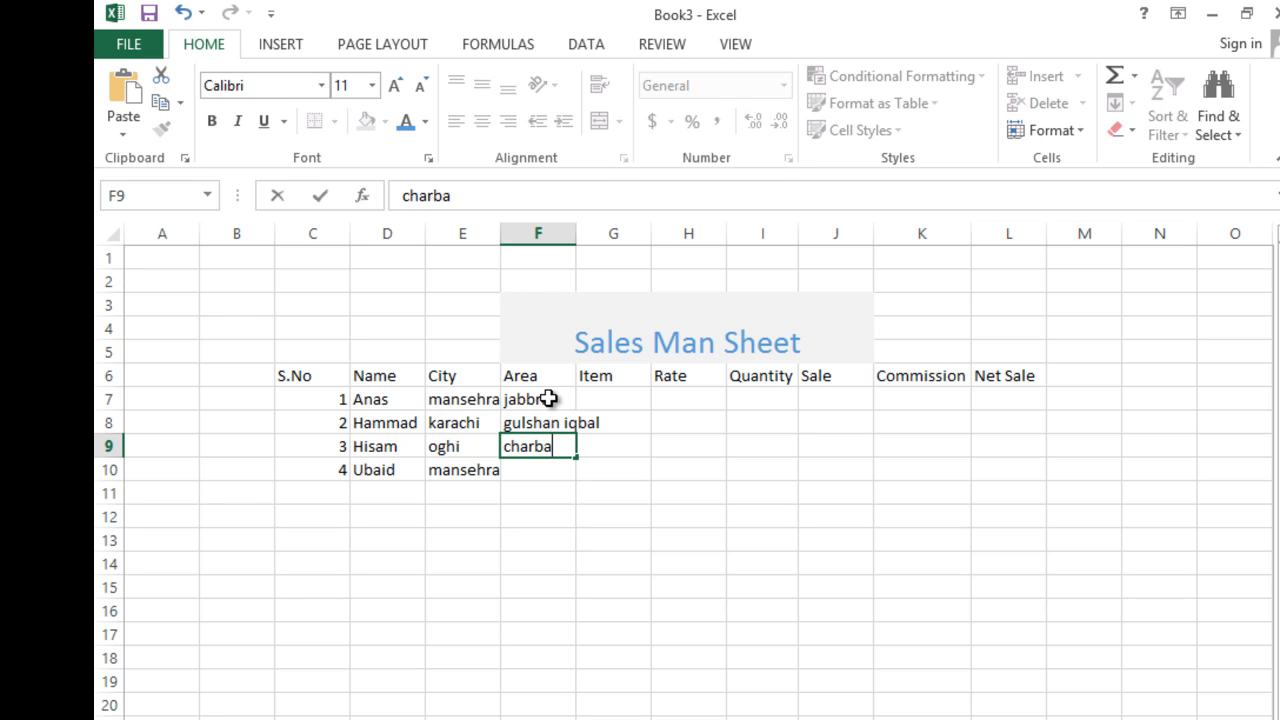
key("Return")
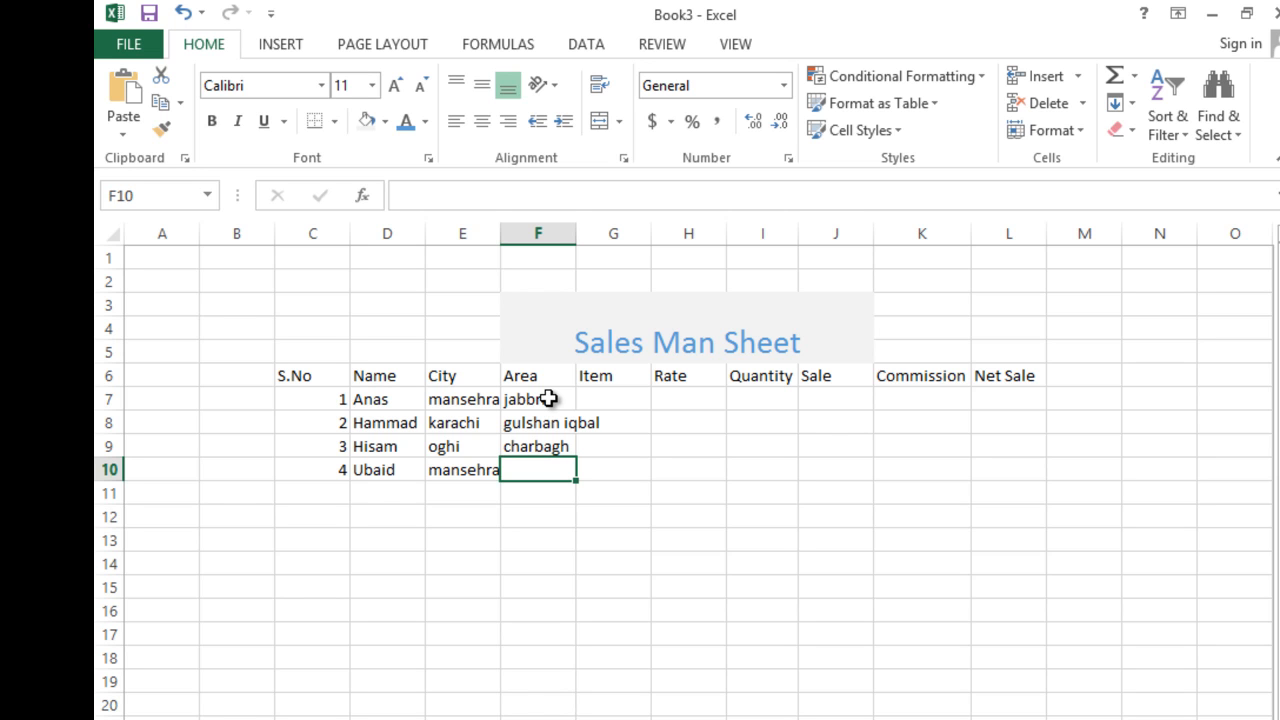
type("p")
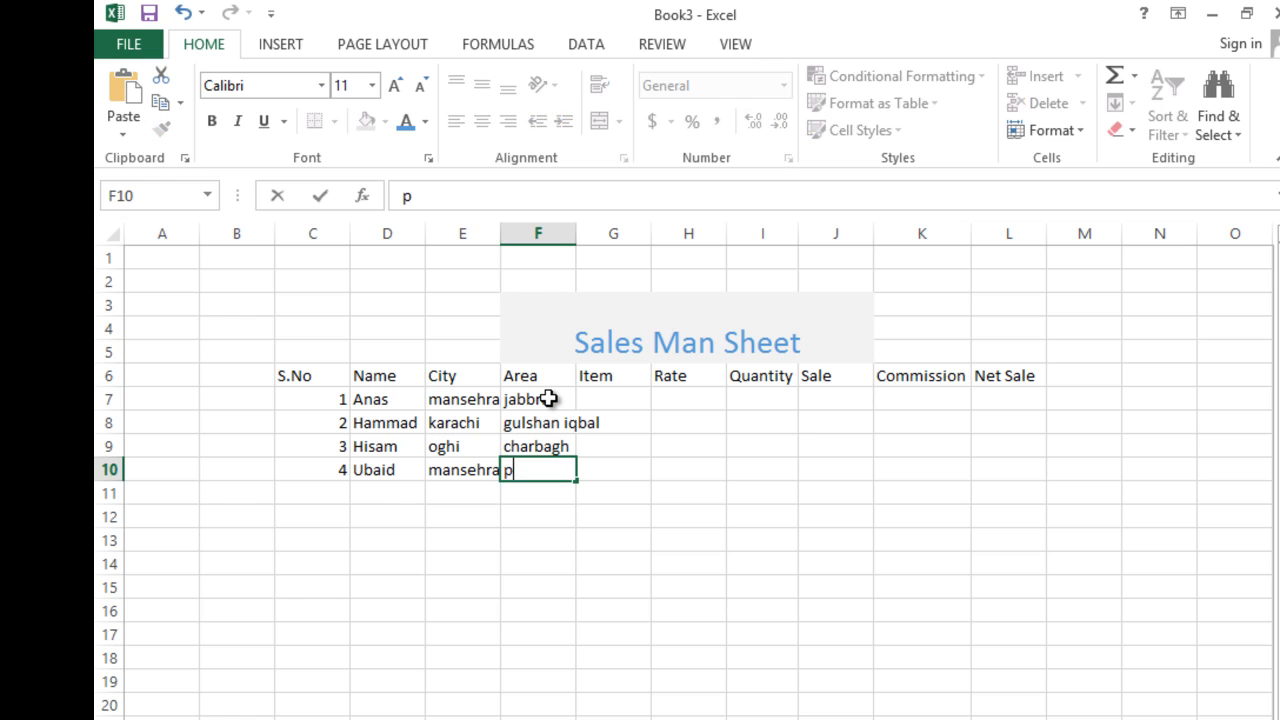
type("unjab chock")
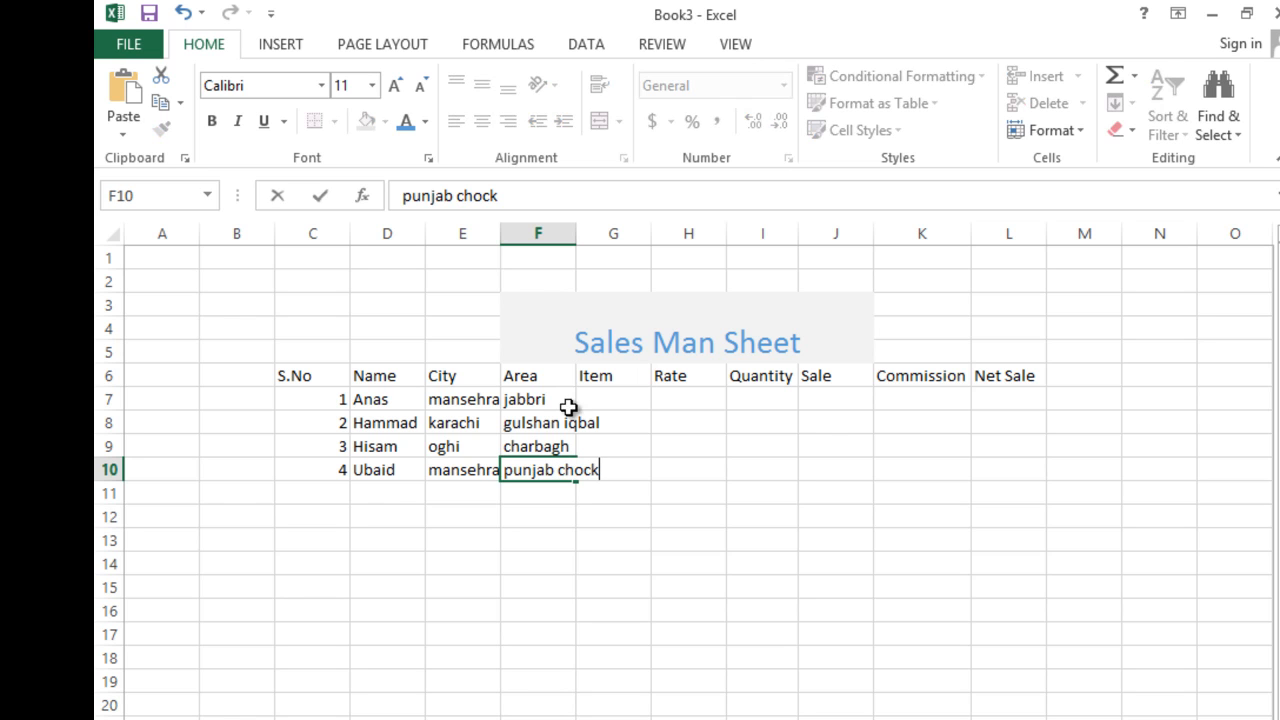
Step: AutoFit the width of column F to its longest area entry
left_click(577, 250)
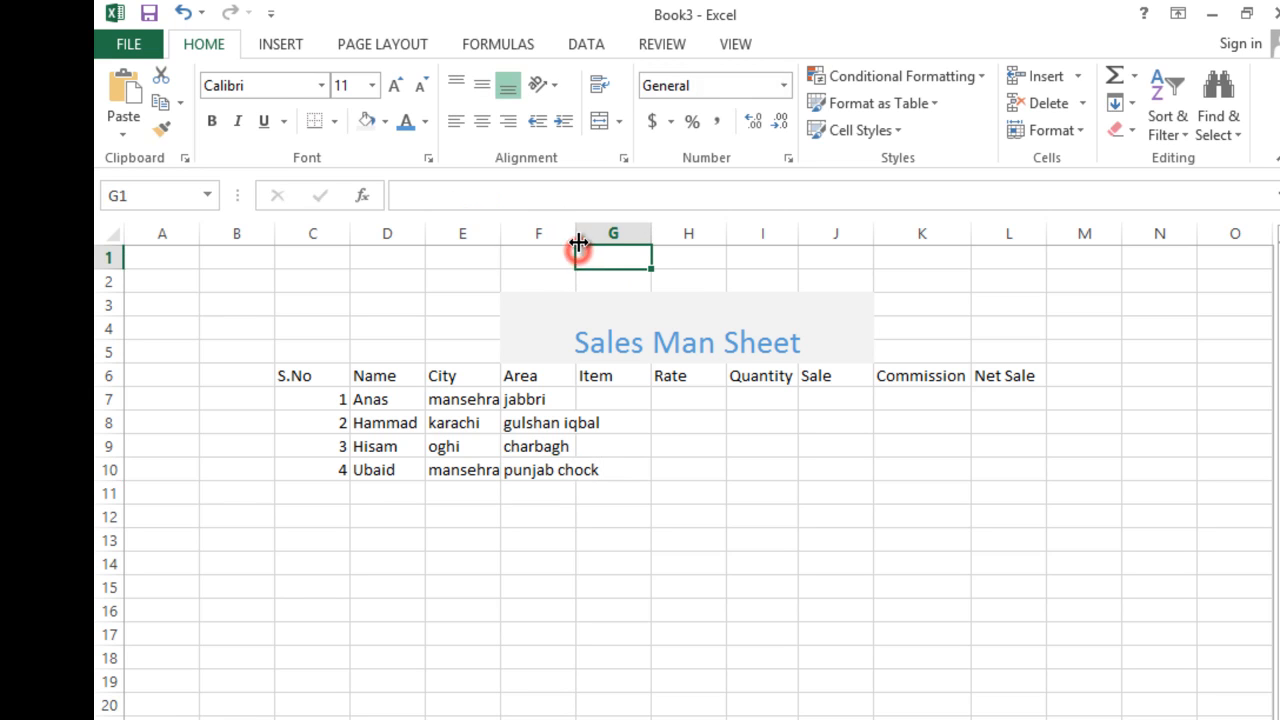
left_click(552, 424)
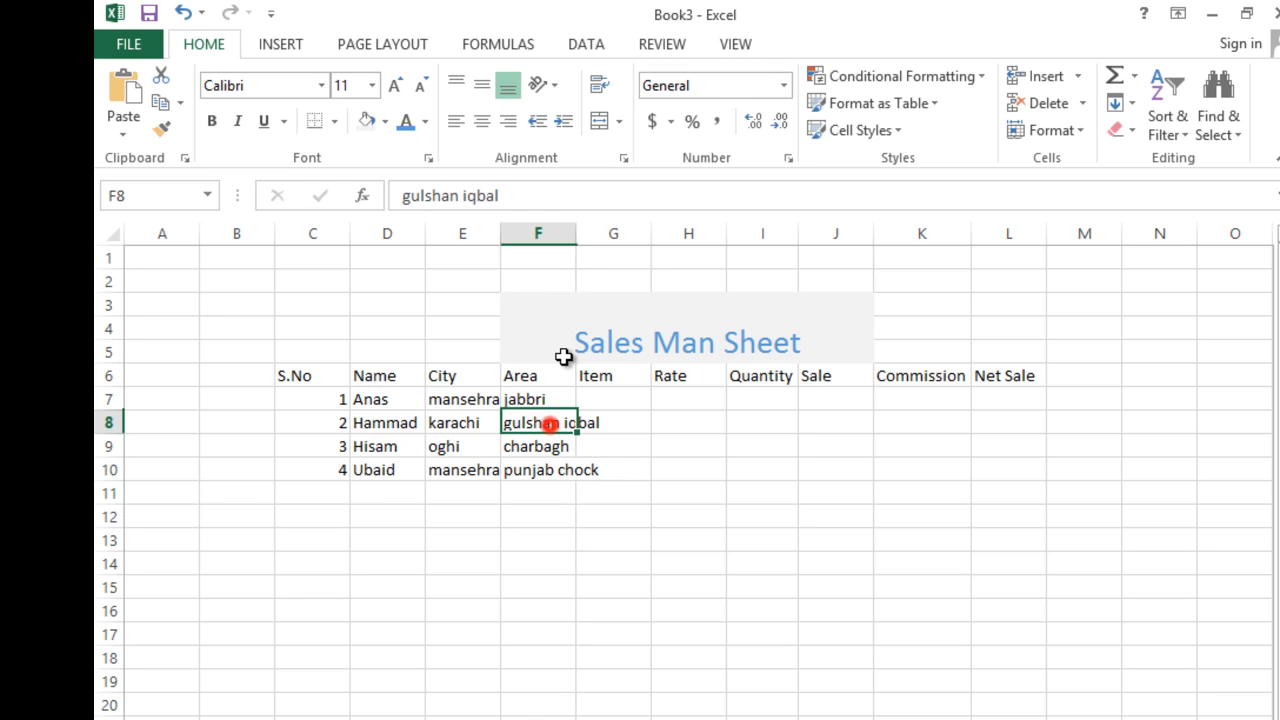
double_click(579, 224)
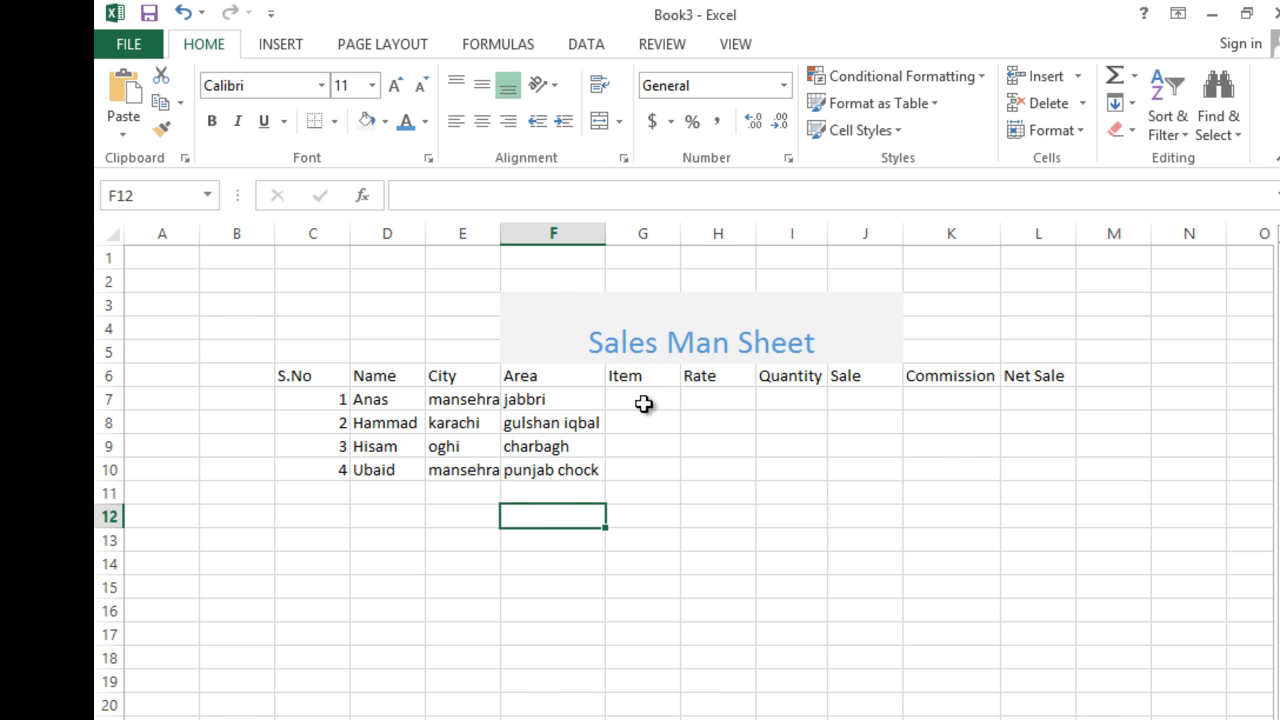
Step: Enter the items mouse, keyboard, laptop and scanner in cells G7 through G10
left_click(638, 399)
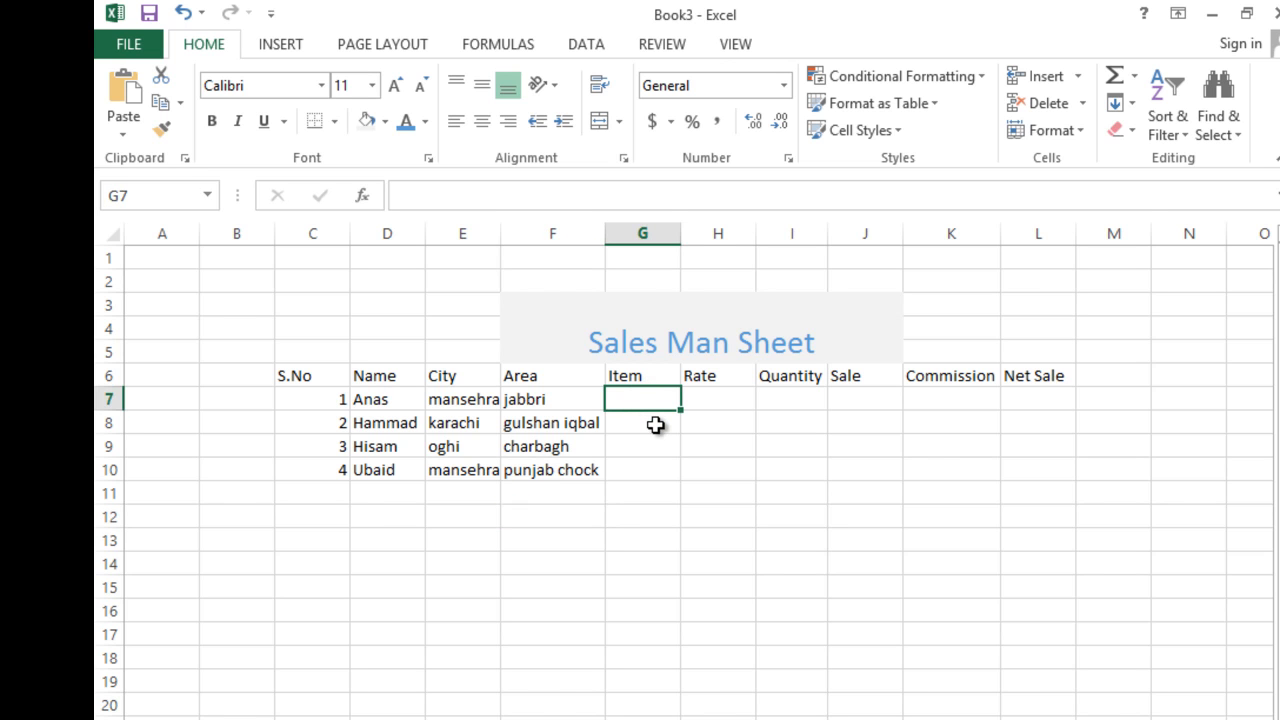
type("mo")
key("Return")
type("ky")
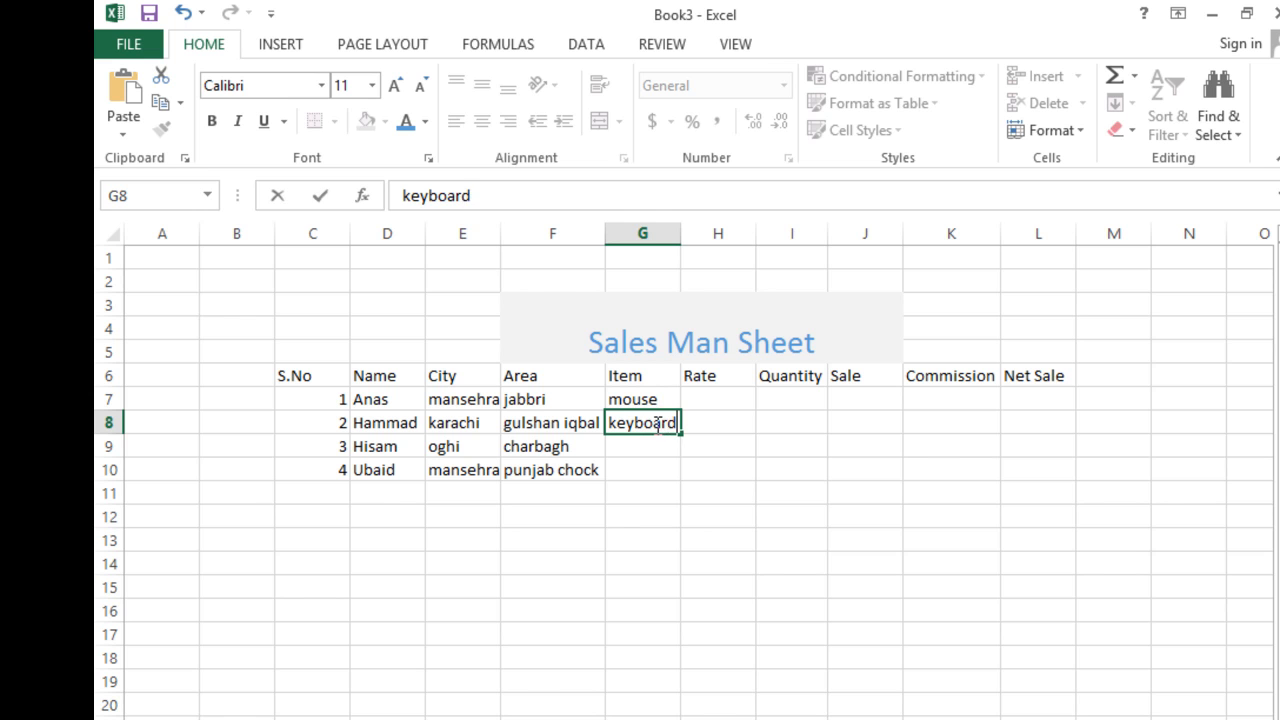
key("Return")
type("laptop")
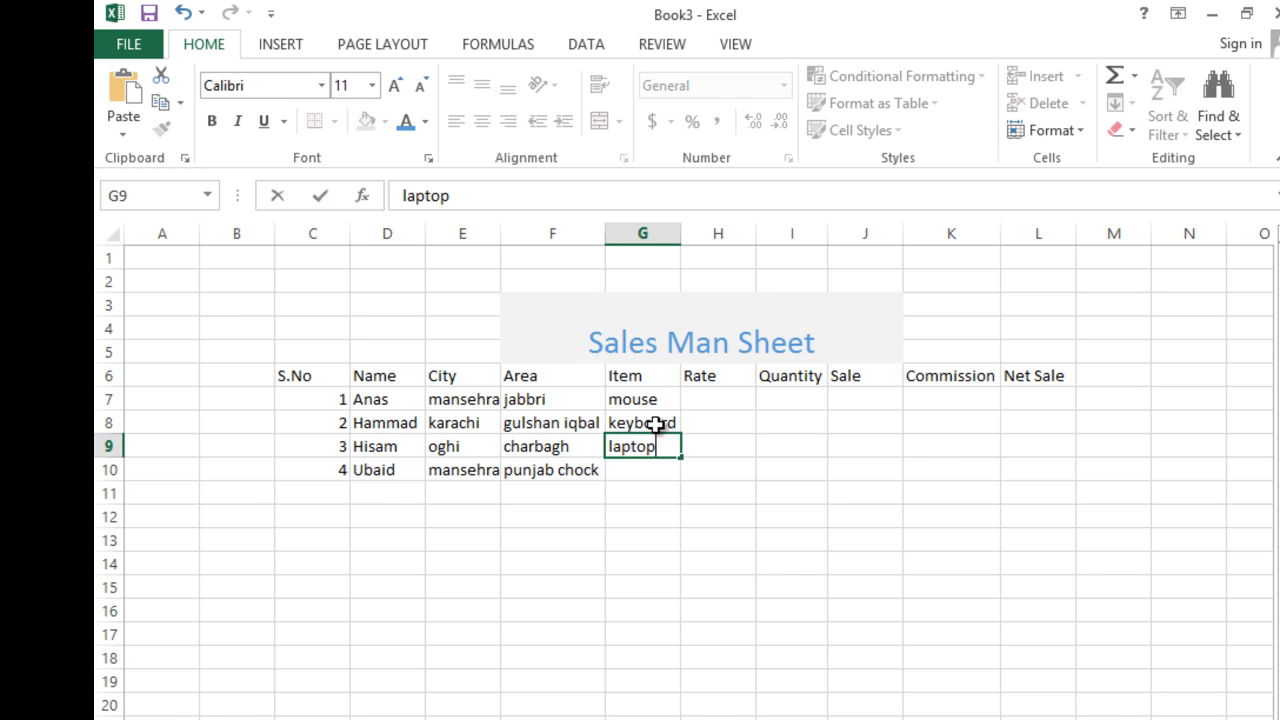
key("Return")
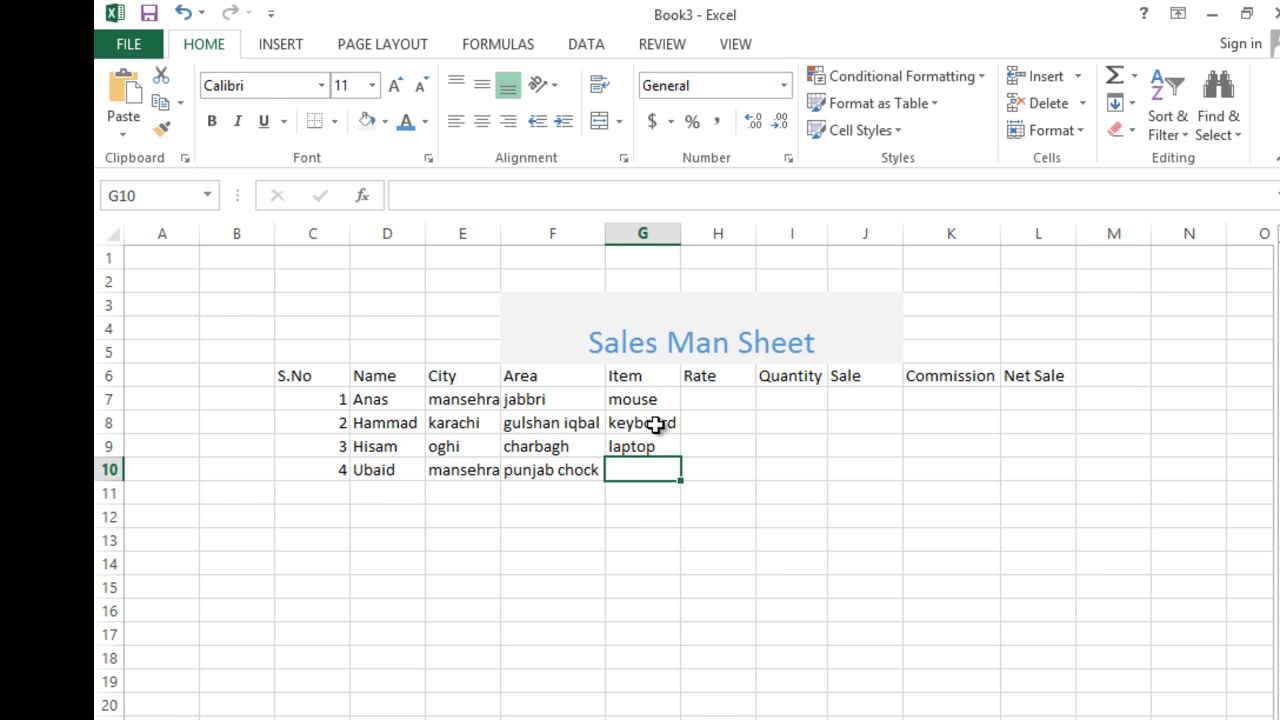
type("scanner")
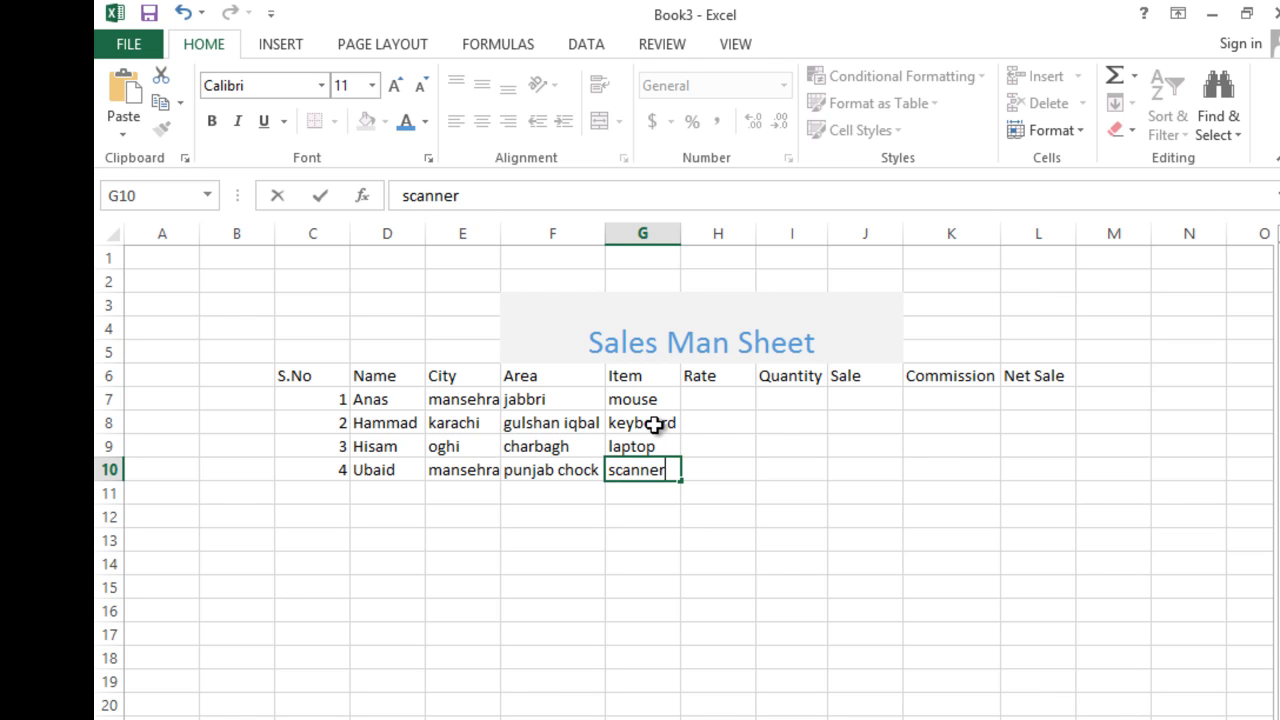
Step: Enter the rates 500, 600, 10000 and 400 in cells H7 through H10
left_click(710, 404)
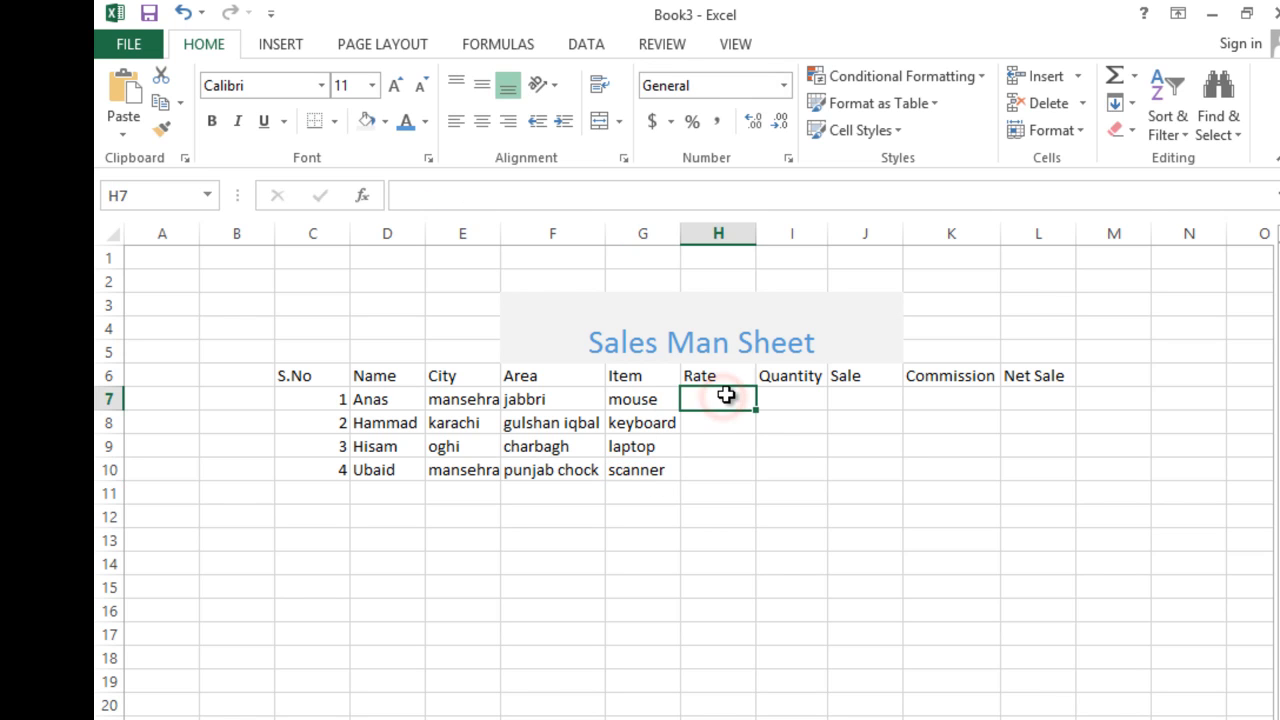
type("500")
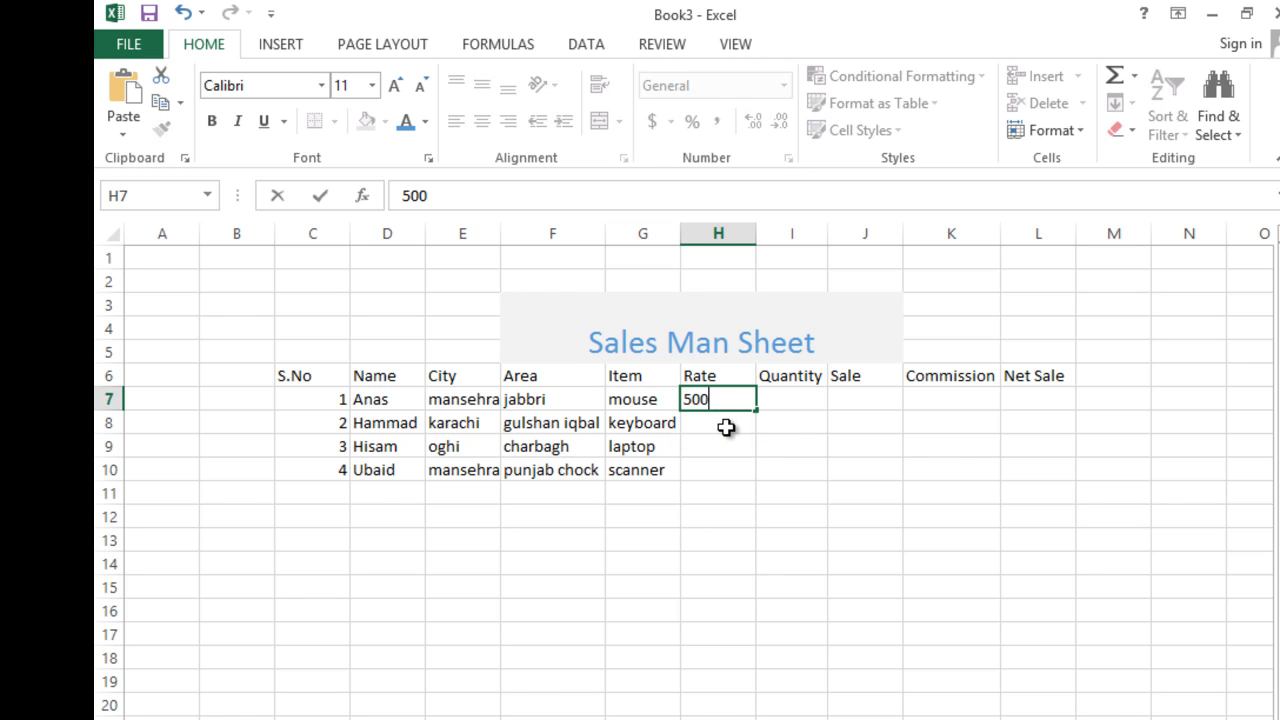
left_click(726, 424)
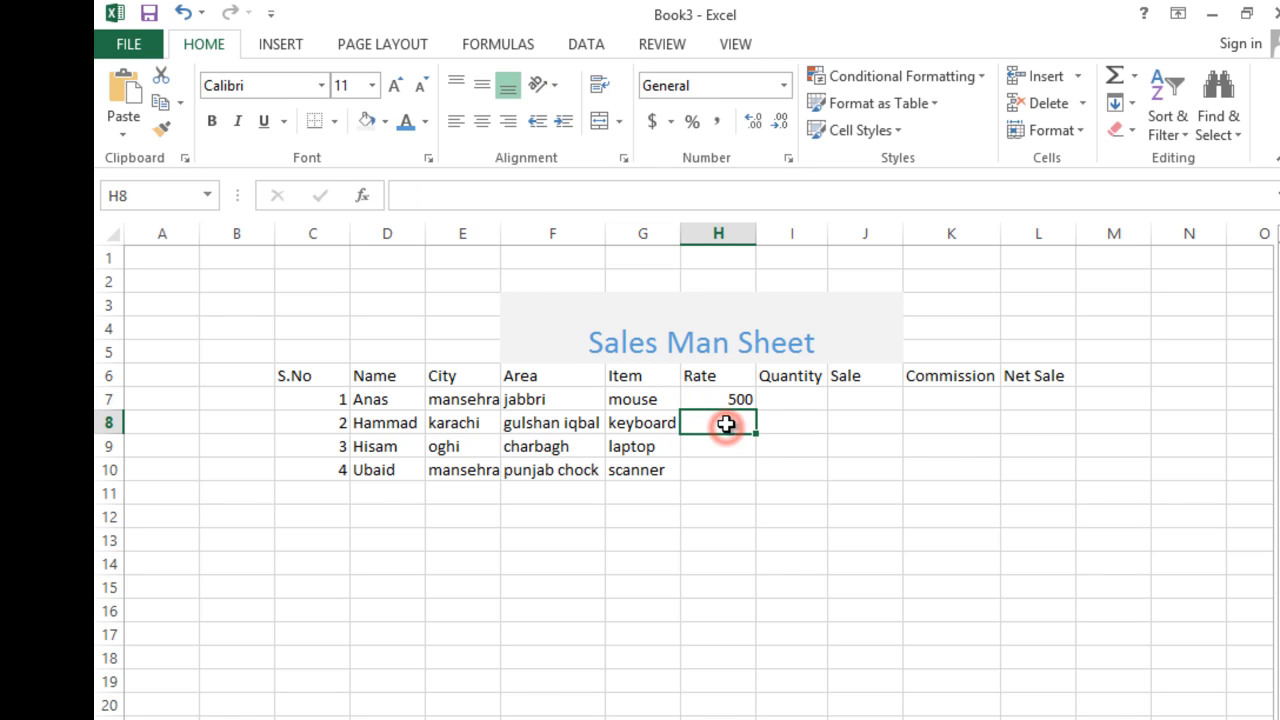
type("600")
left_click(723, 452)
type("10000")
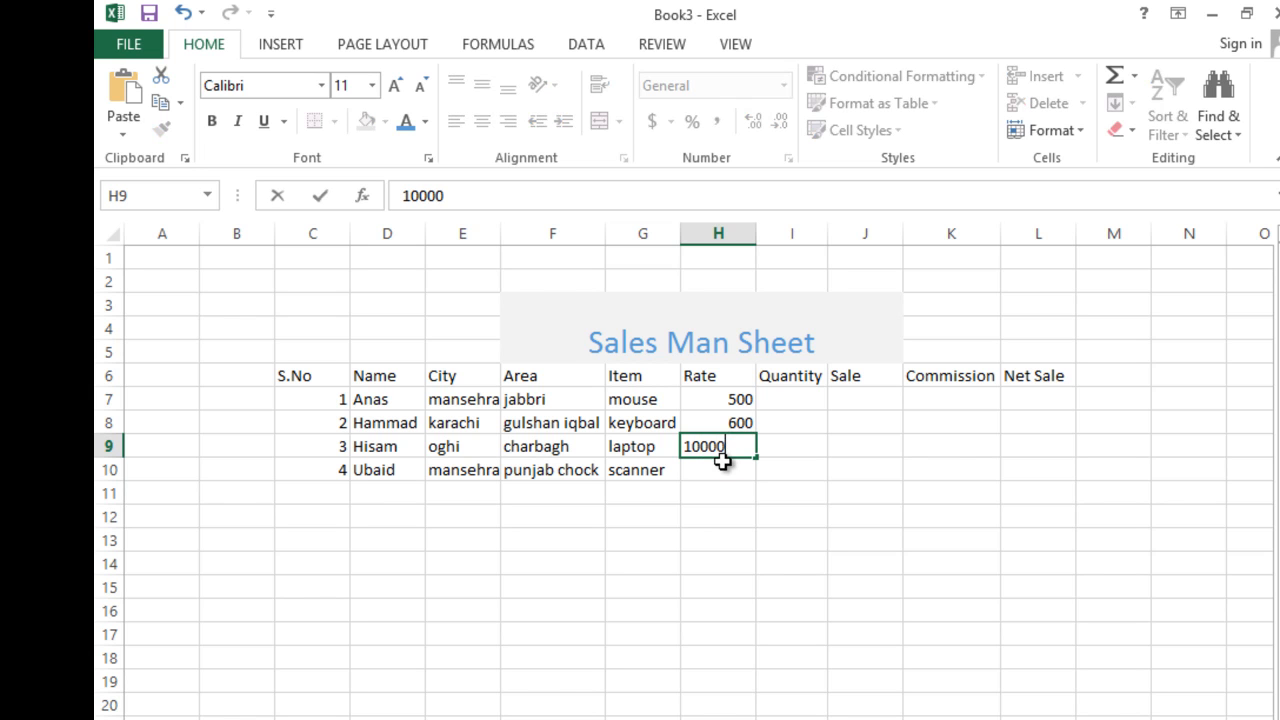
left_click(723, 470)
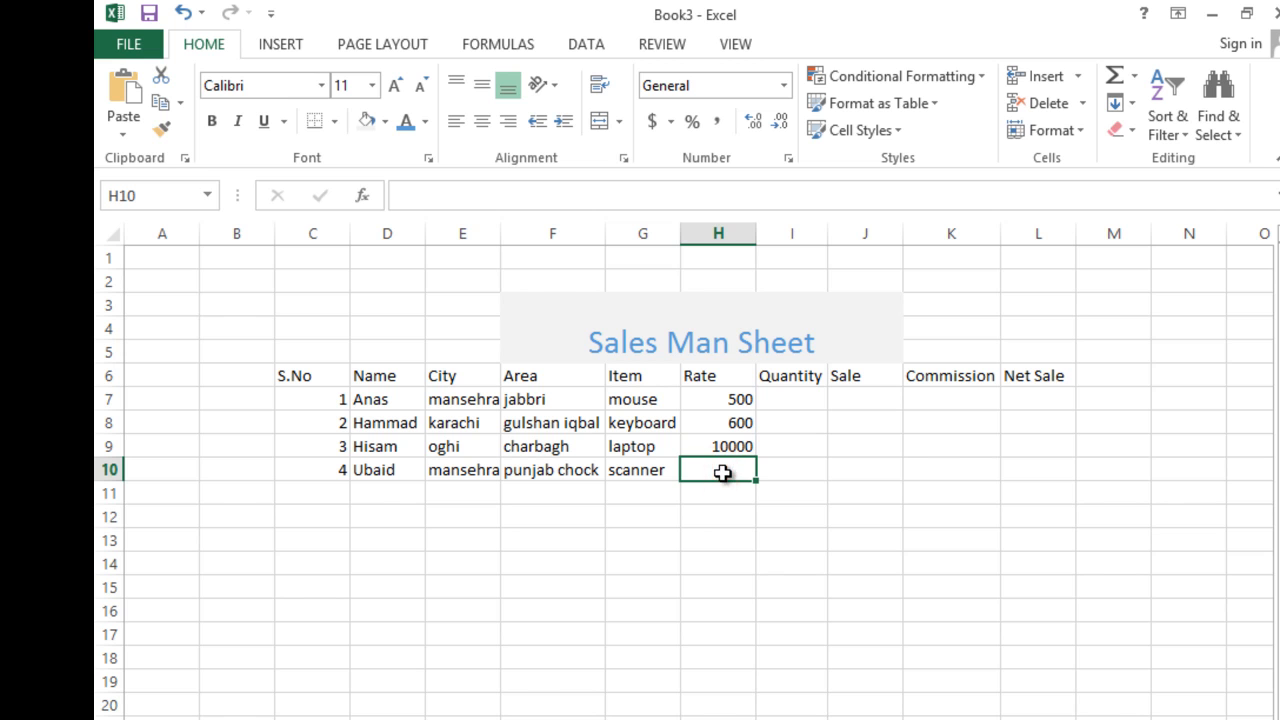
type("400")
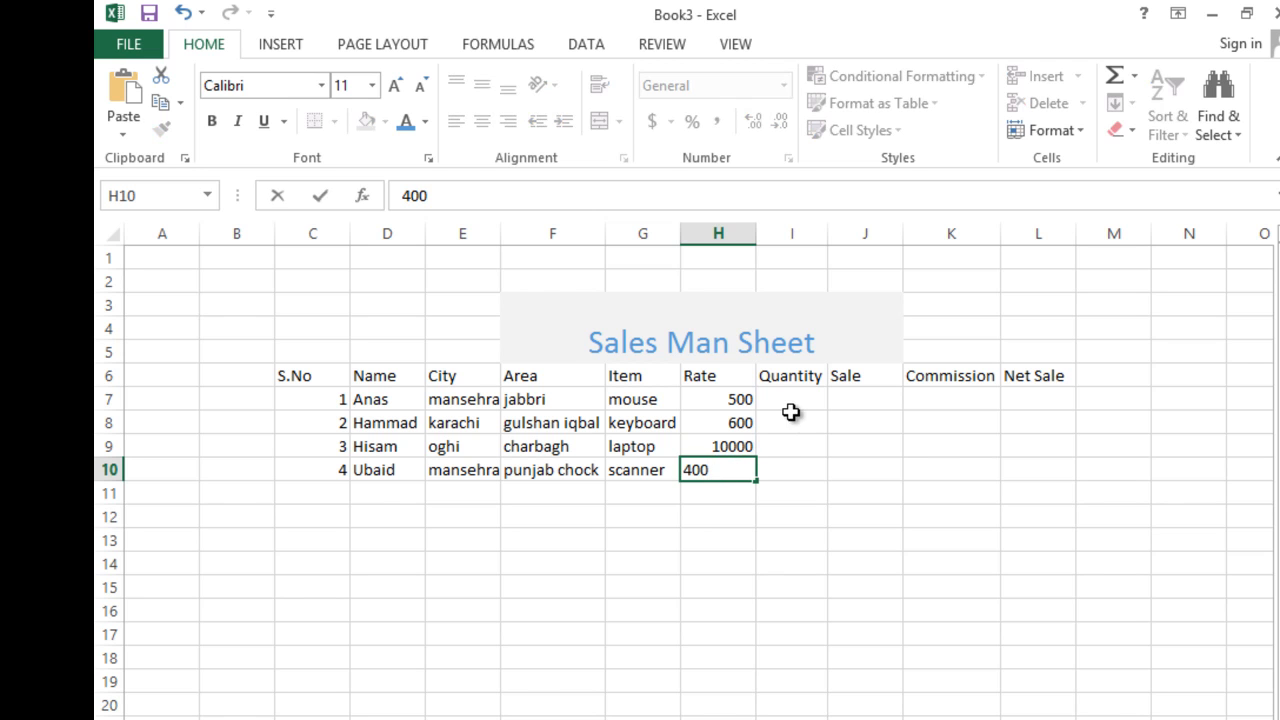
Step: Enter the quantities 10, 6, 5 and 20 in cells I7 through I10
left_click(791, 398)
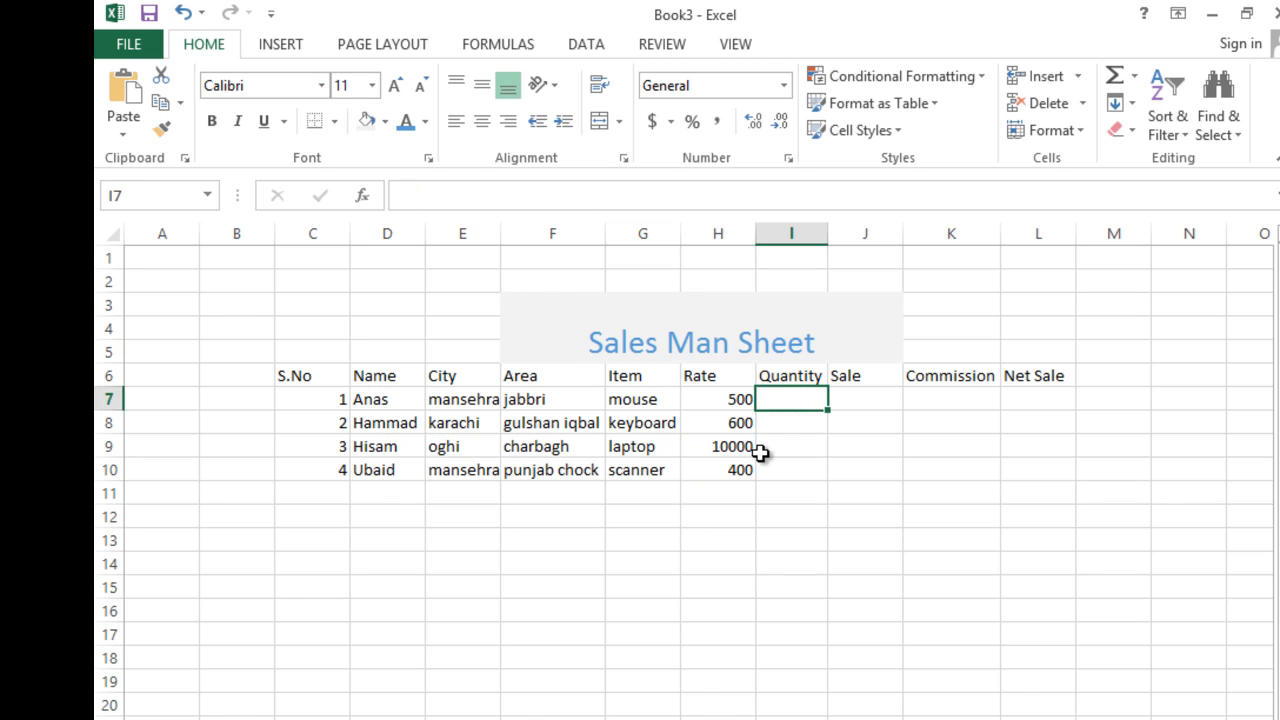
left_click(722, 400)
left_click(789, 400)
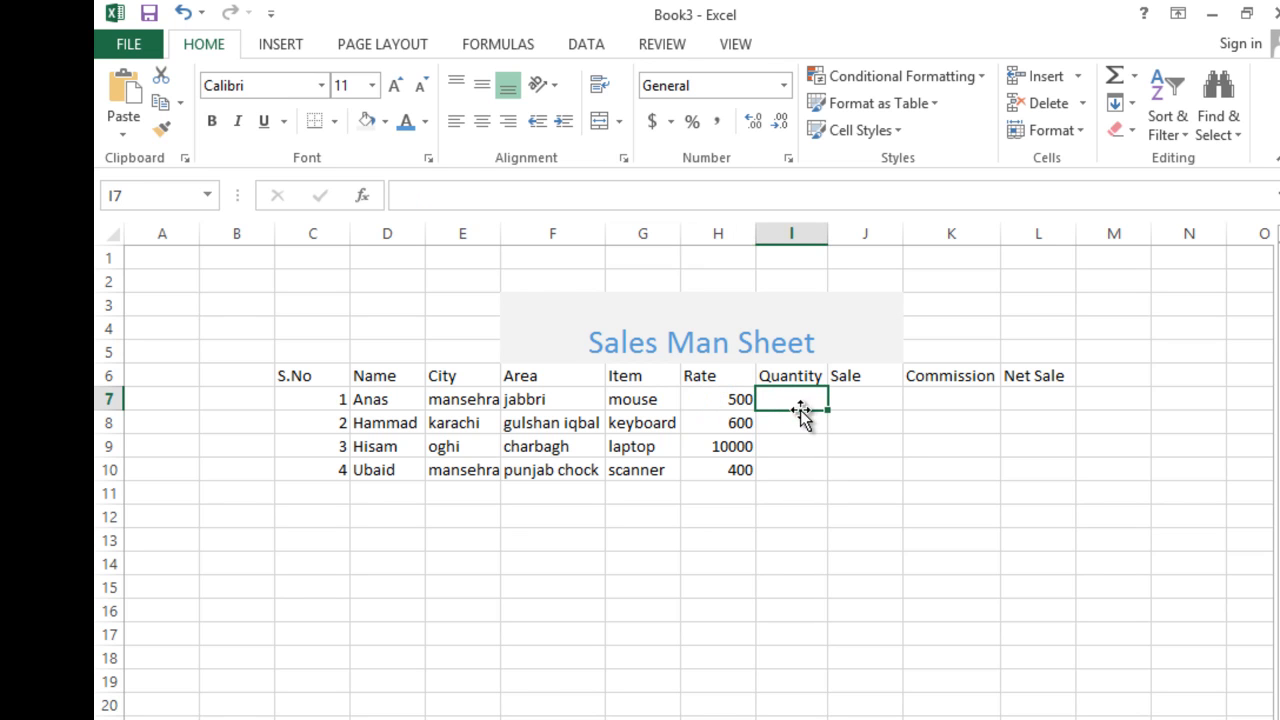
type("10")
left_click(801, 427)
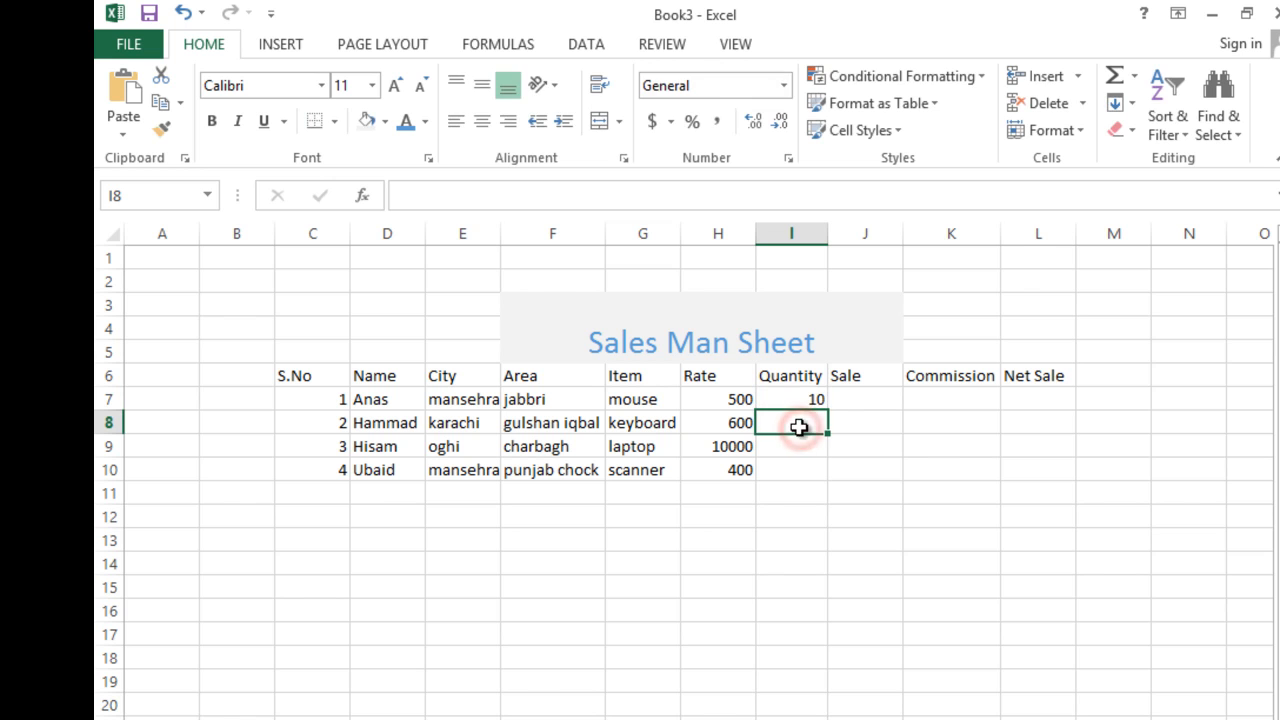
type("6")
left_click(803, 446)
type("5")
left_click(796, 470)
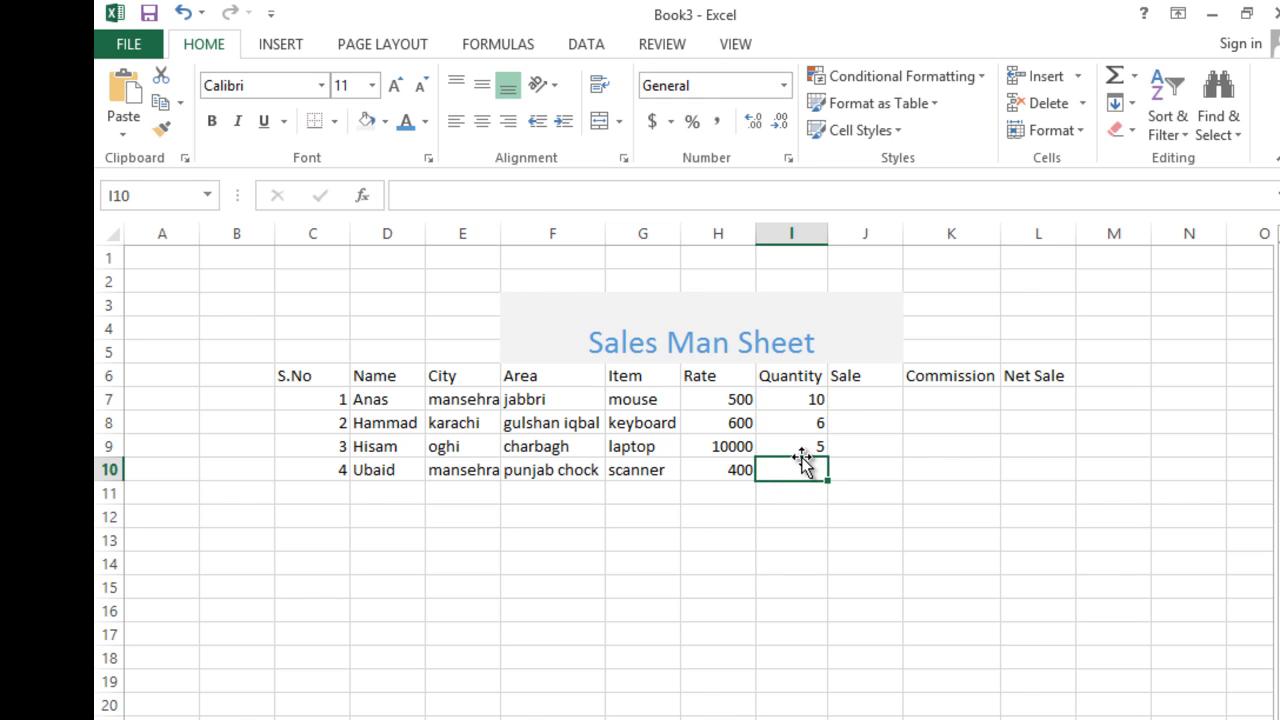
type("20")
left_click(798, 511)
left_click(797, 471)
left_click(793, 404)
left_click(789, 446)
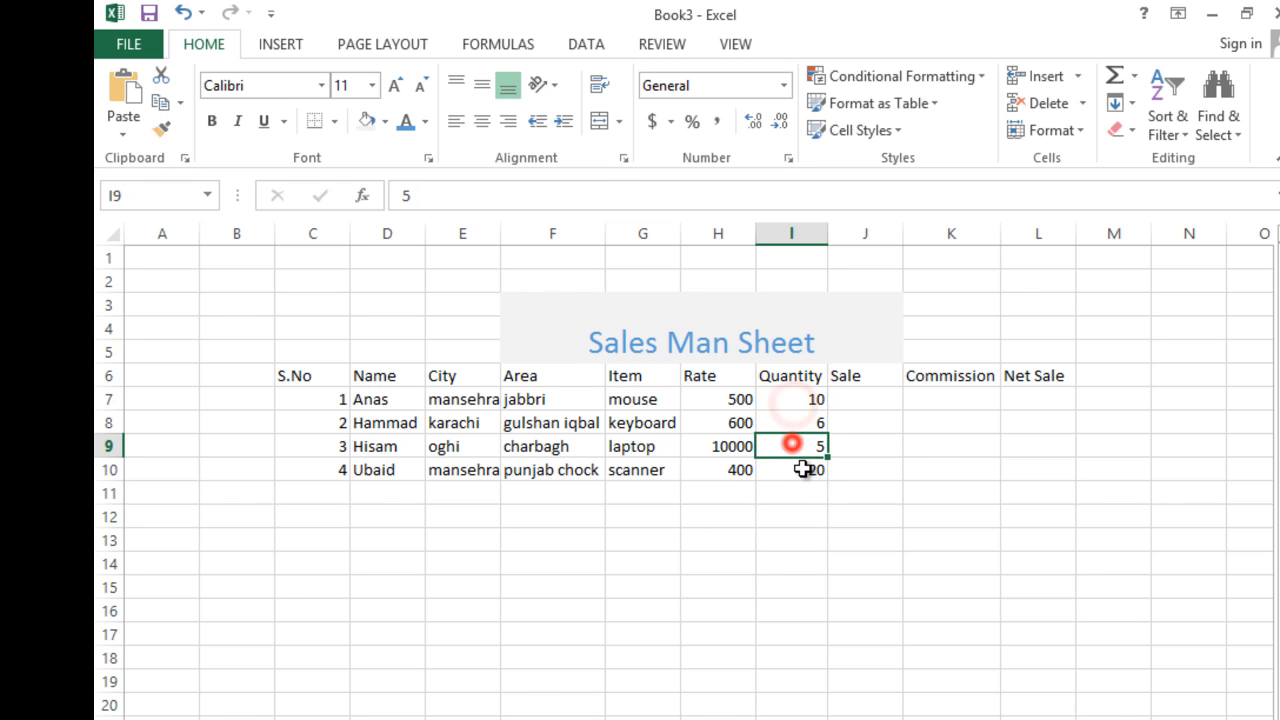
Step: Calculate the mouse row's sale in J7 as rate times quantity with the formula =H7*I7
left_click(862, 400)
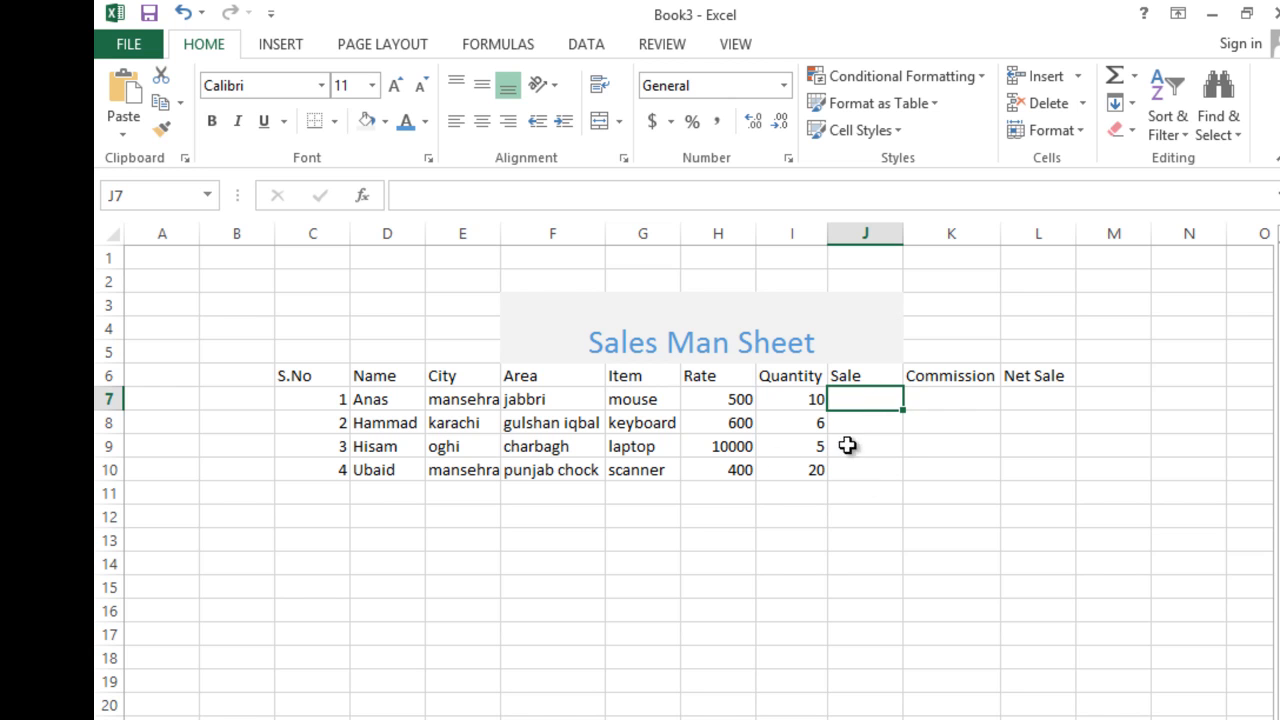
left_click(730, 397)
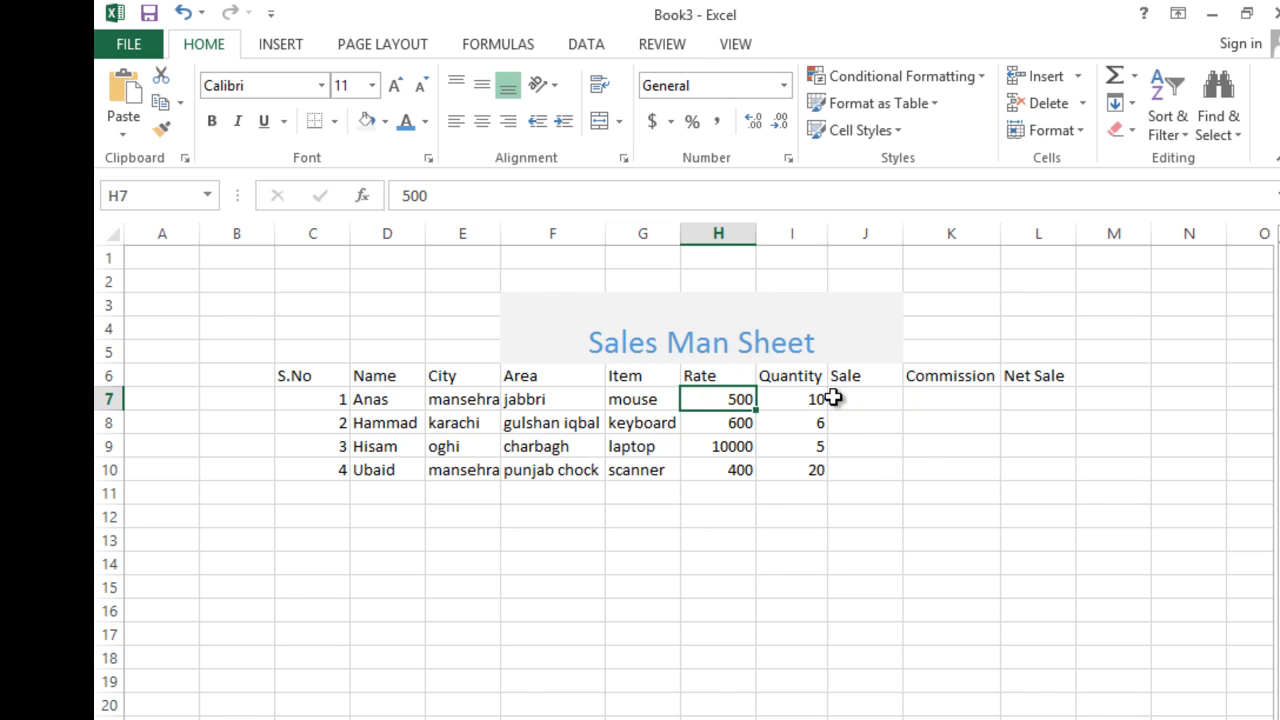
left_click(851, 401)
type("=")
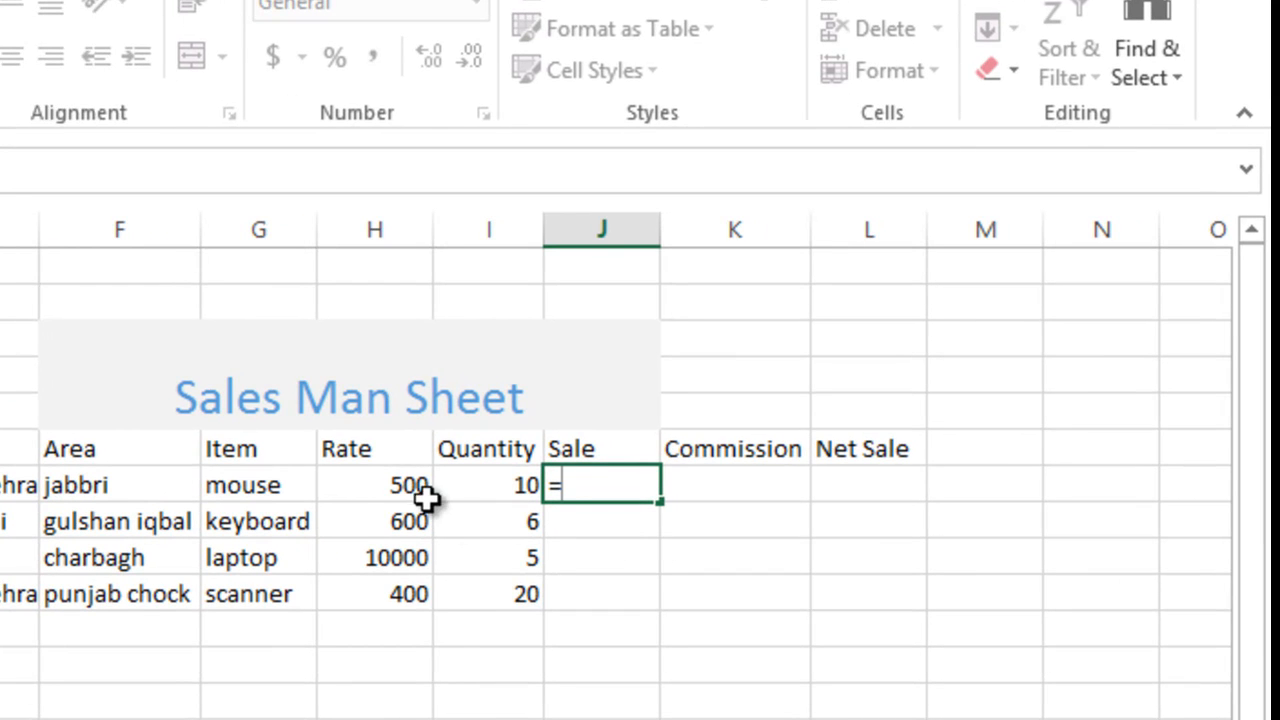
left_click(388, 485)
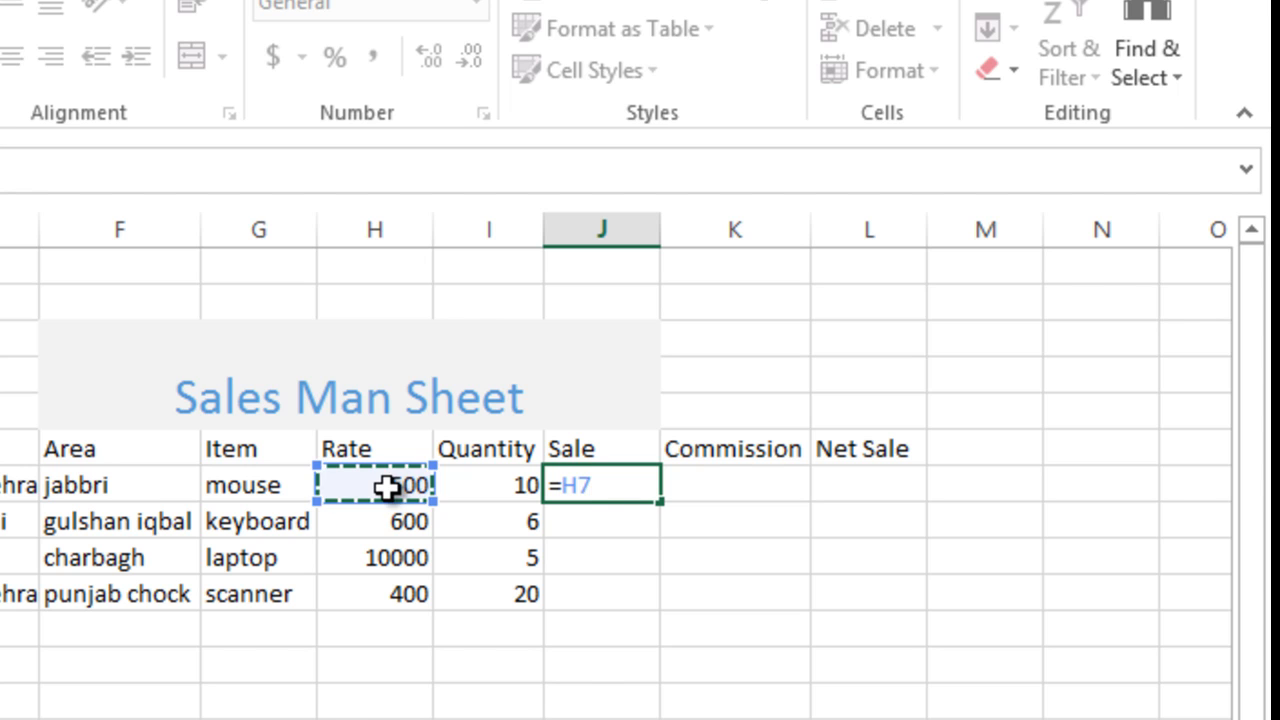
type("*")
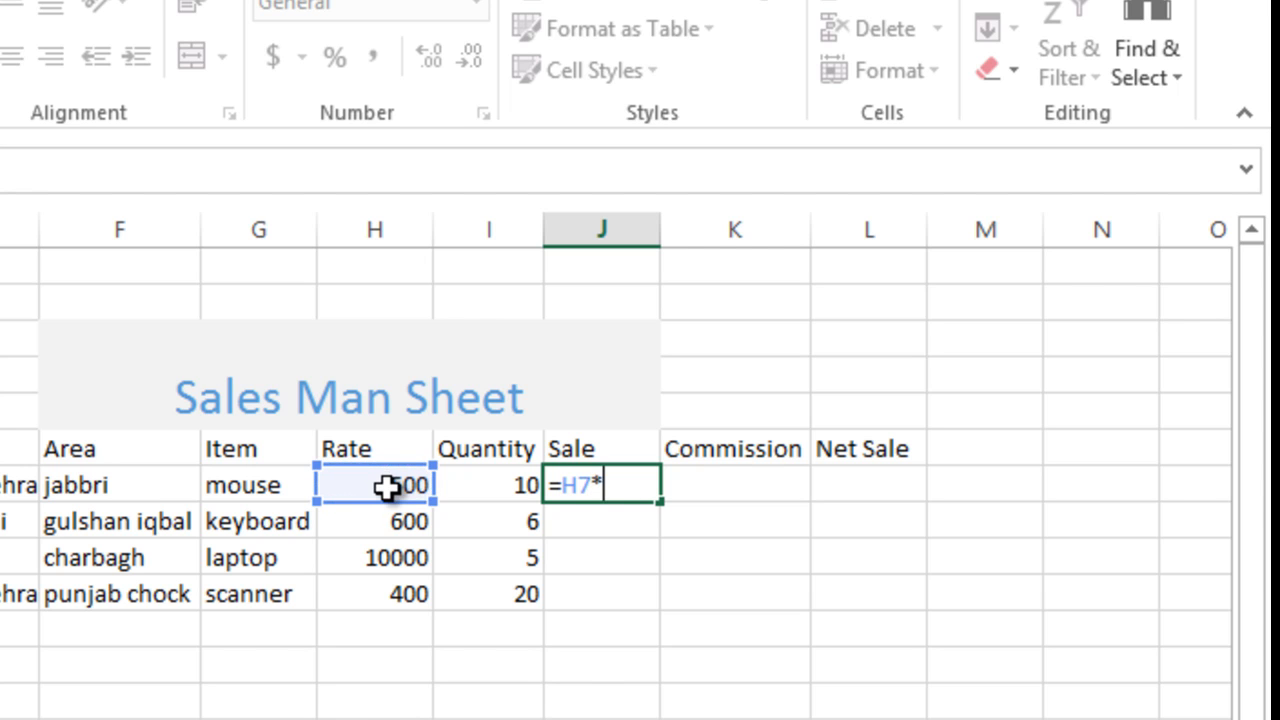
left_click(507, 485)
key("Return")
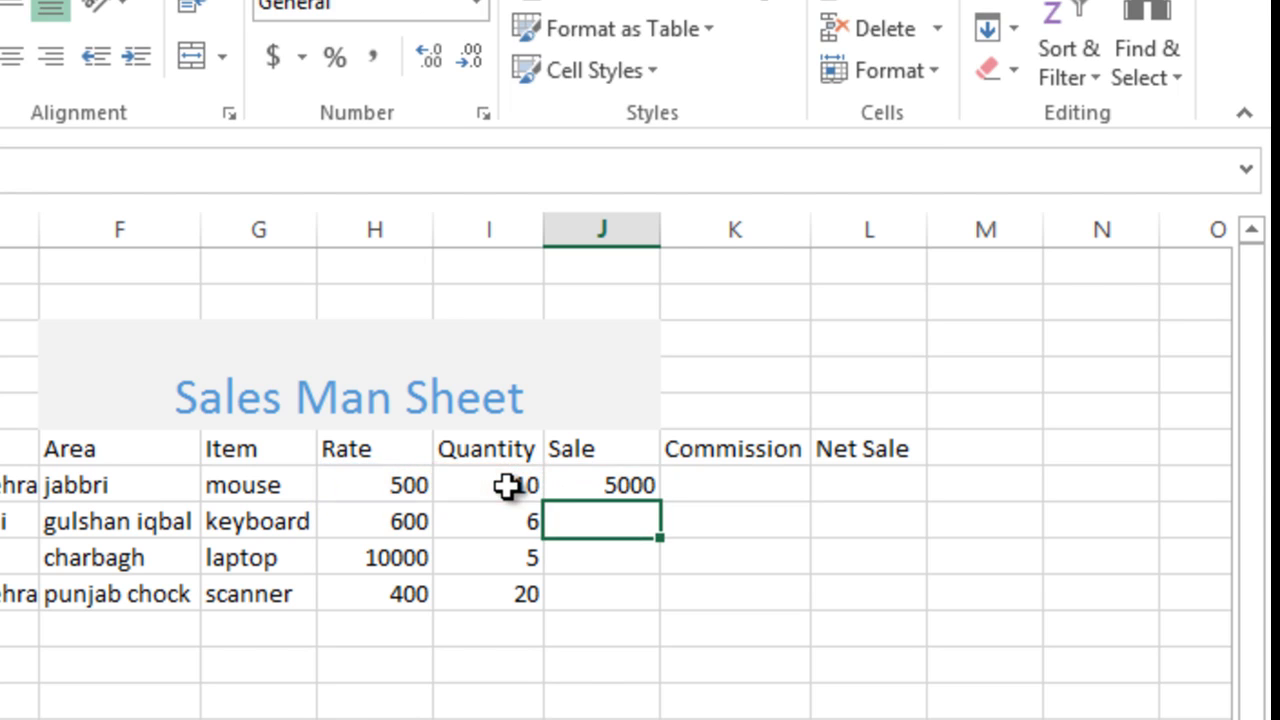
Step: Fill the sale formula from J7 down through J11 and clear the surplus formula in J11
left_click(610, 485)
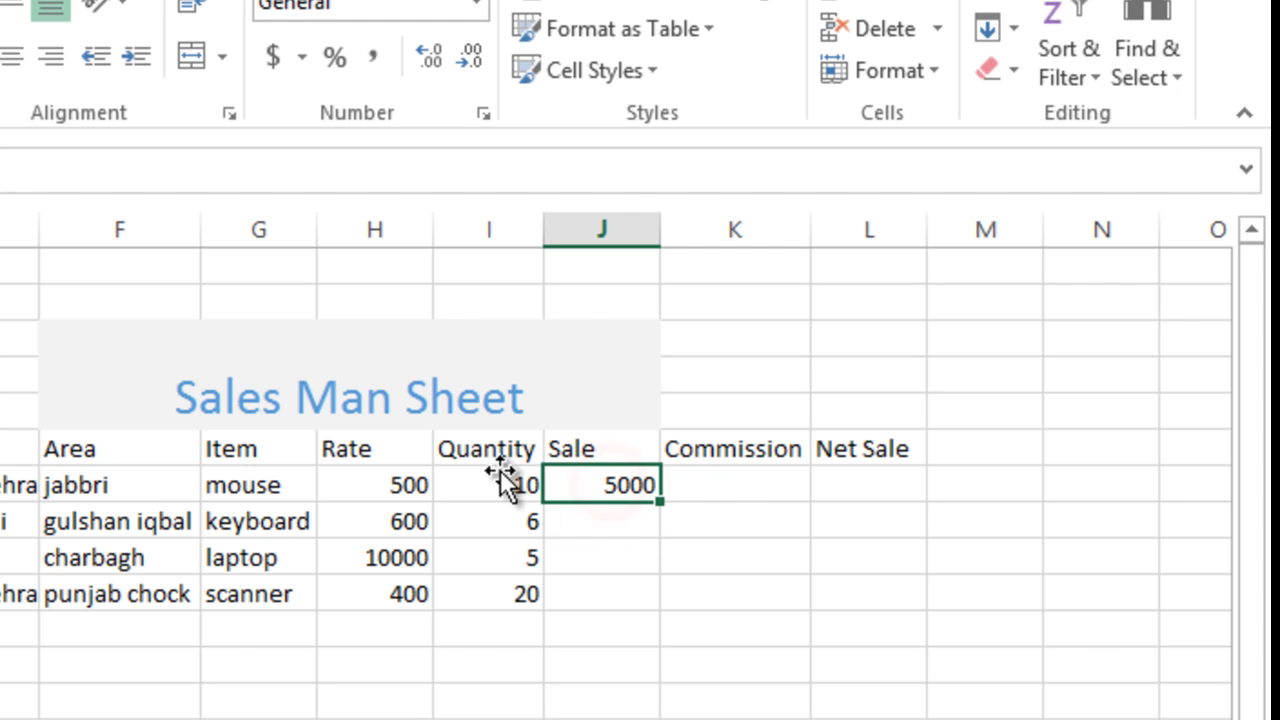
left_click(358, 476)
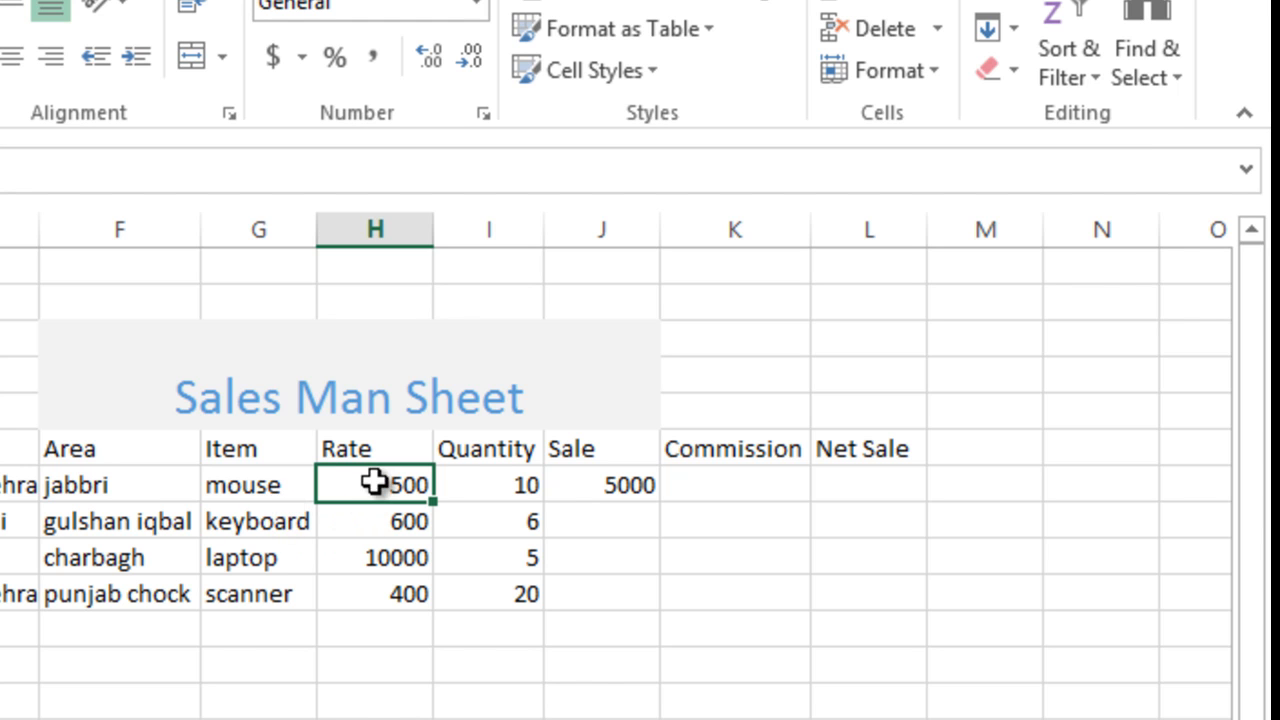
left_click(507, 494)
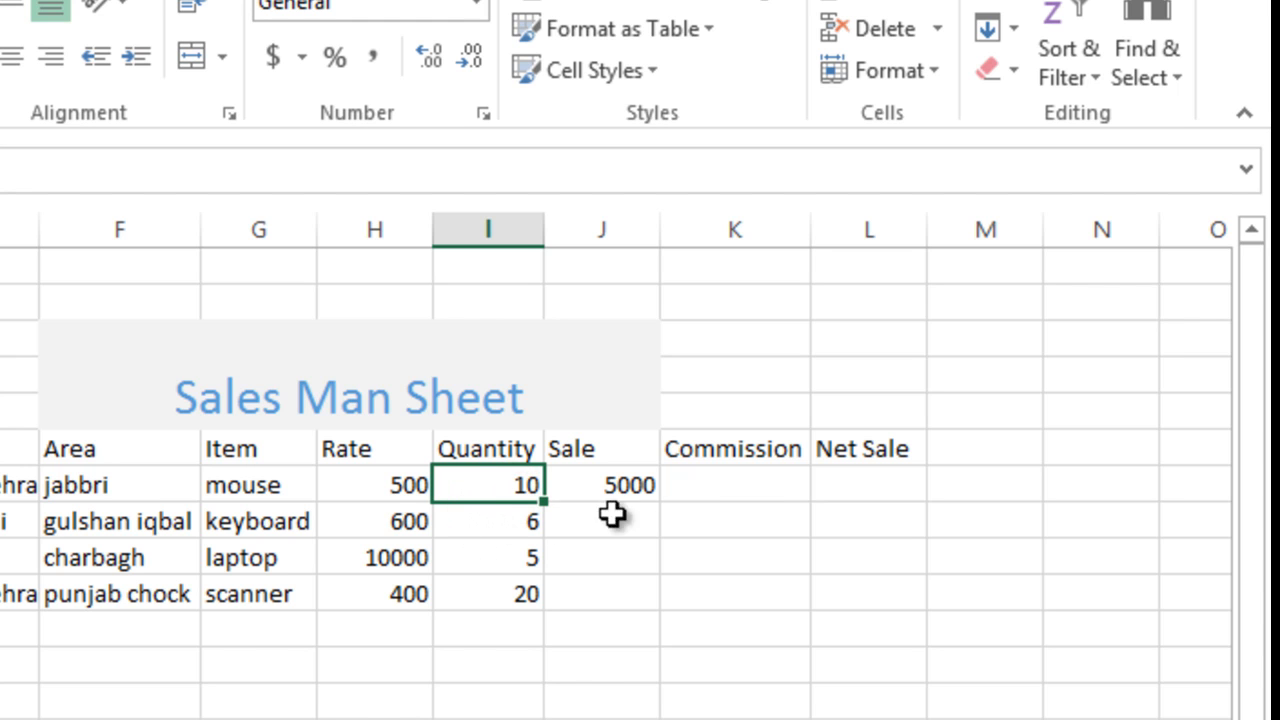
left_click(600, 486)
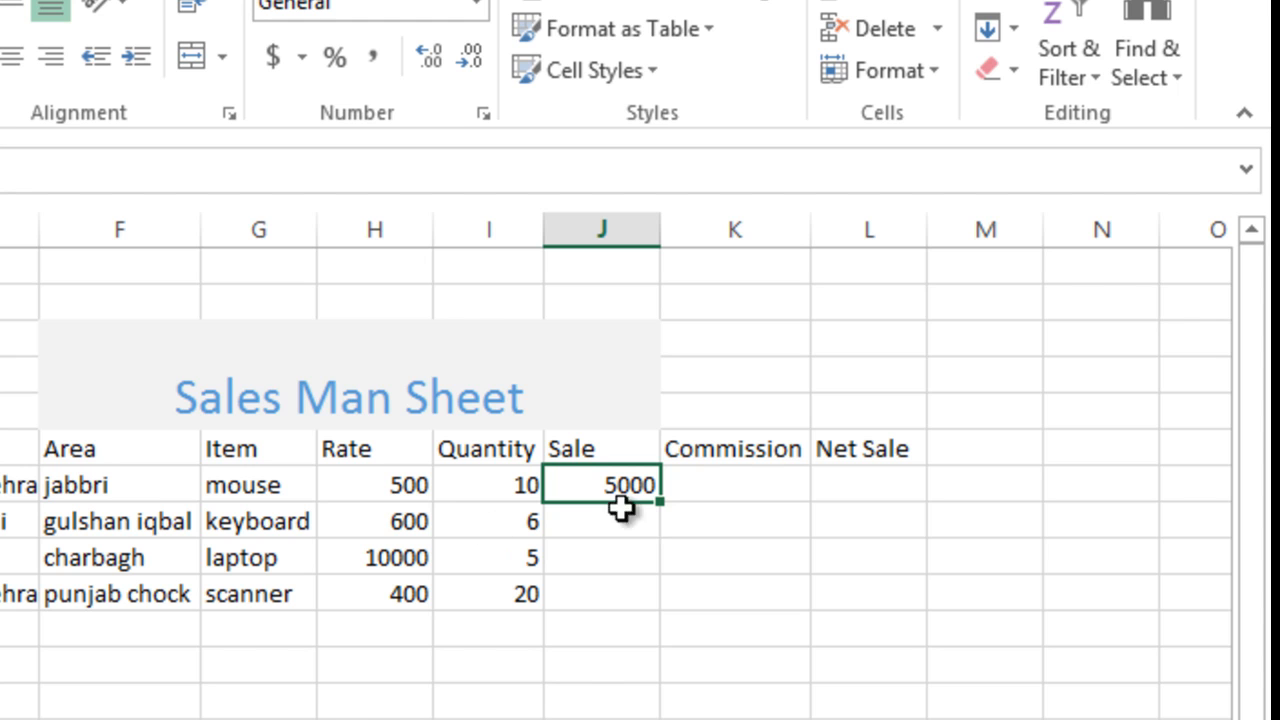
left_click_drag(664, 506, 660, 646)
left_click(623, 684)
left_click(617, 622)
key("BackSpace")
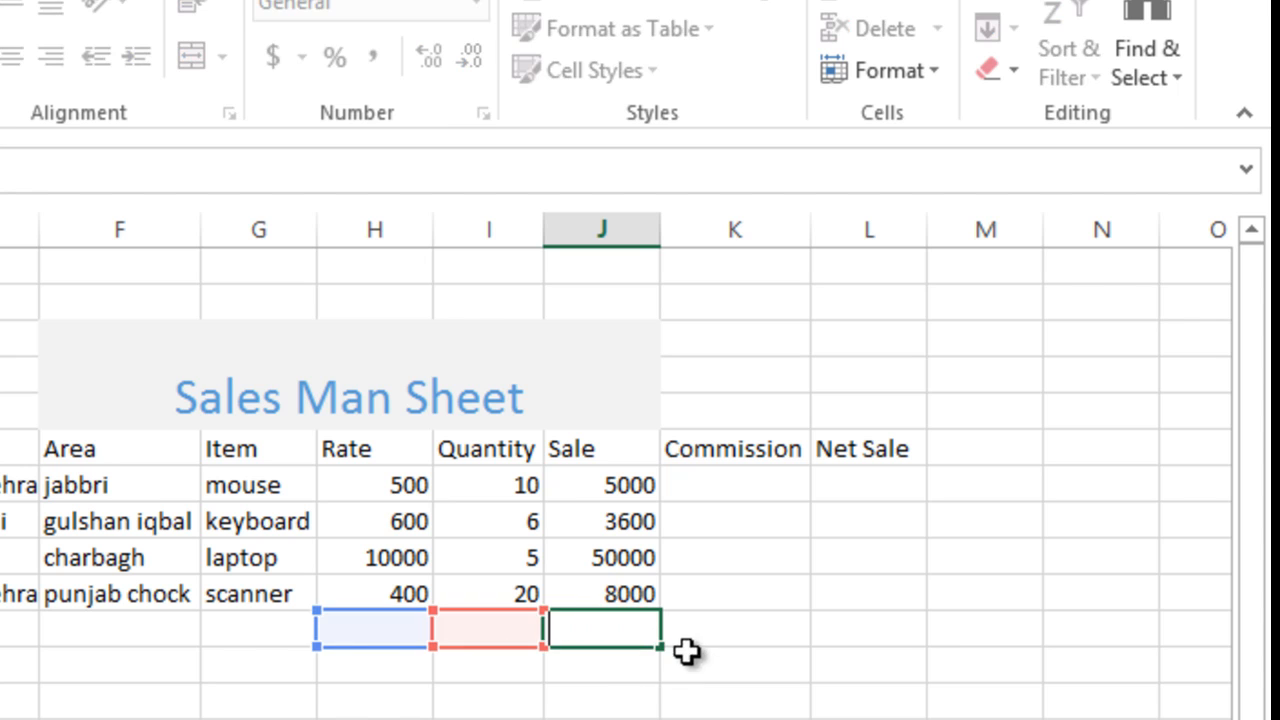
Step: Calculate the mouse row's commission in K7 as 10% of its sale with the formula =J7*10%
left_click(709, 486)
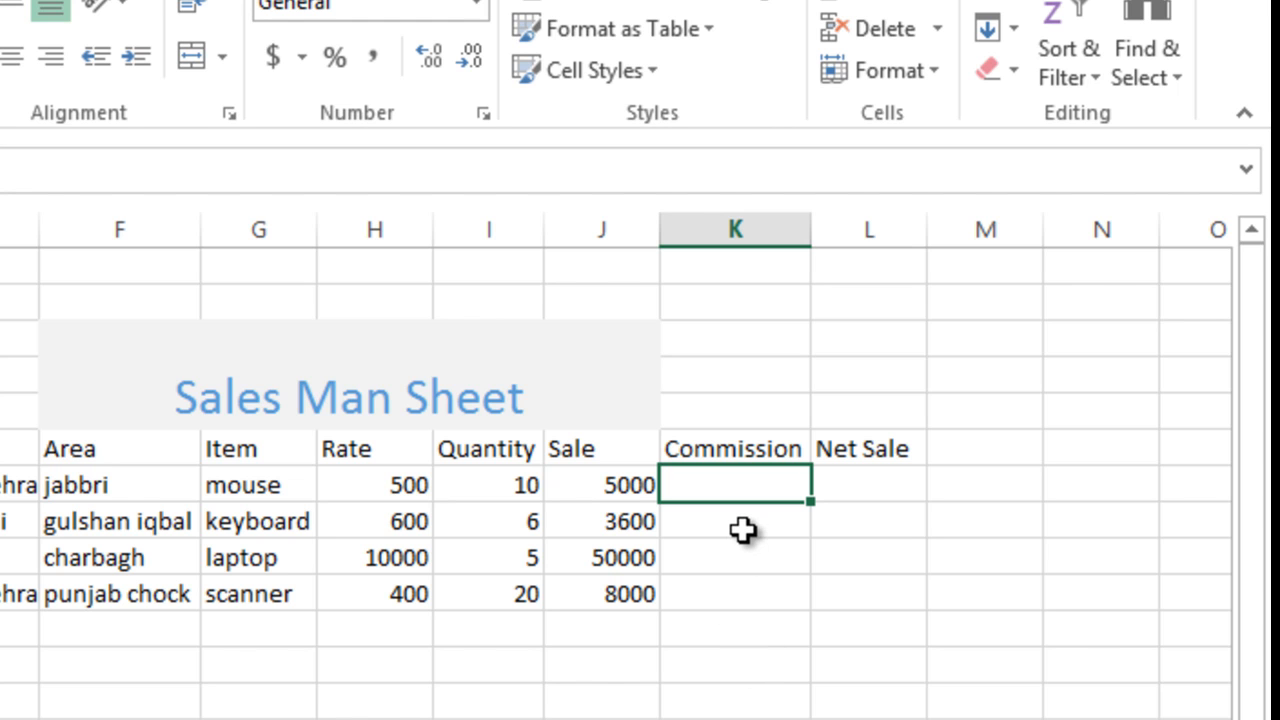
type("=")
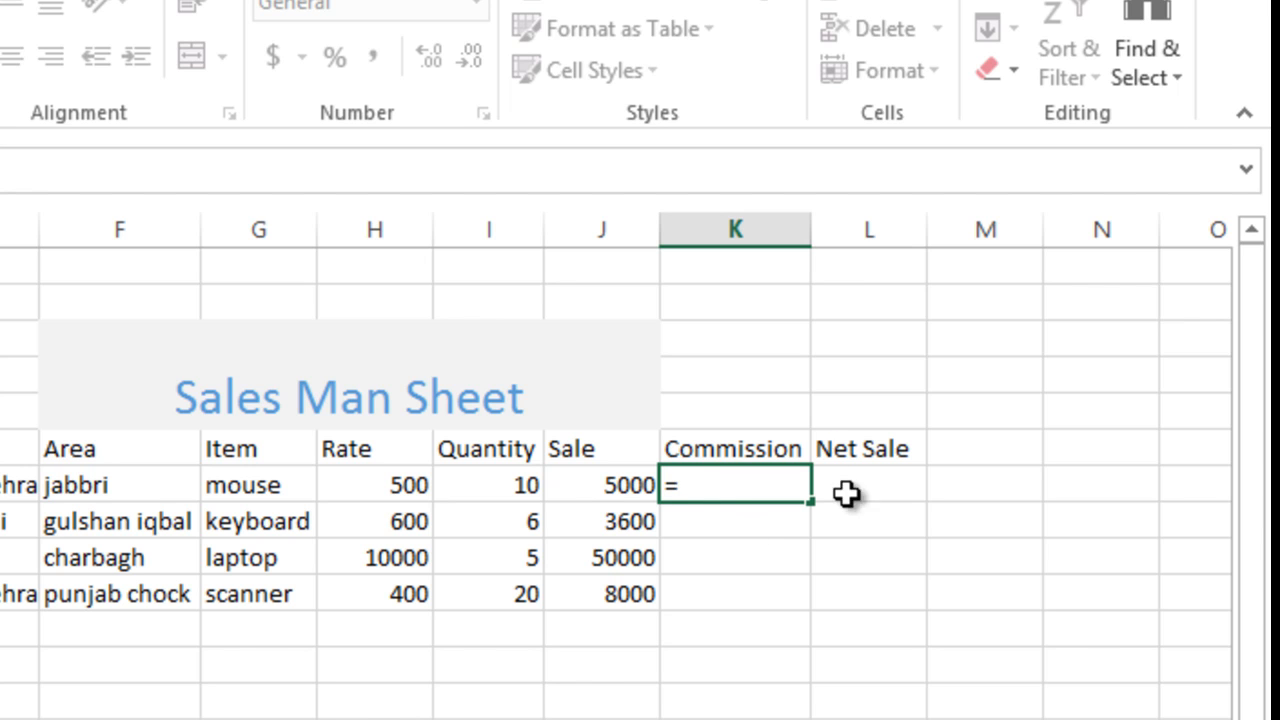
left_click(594, 485)
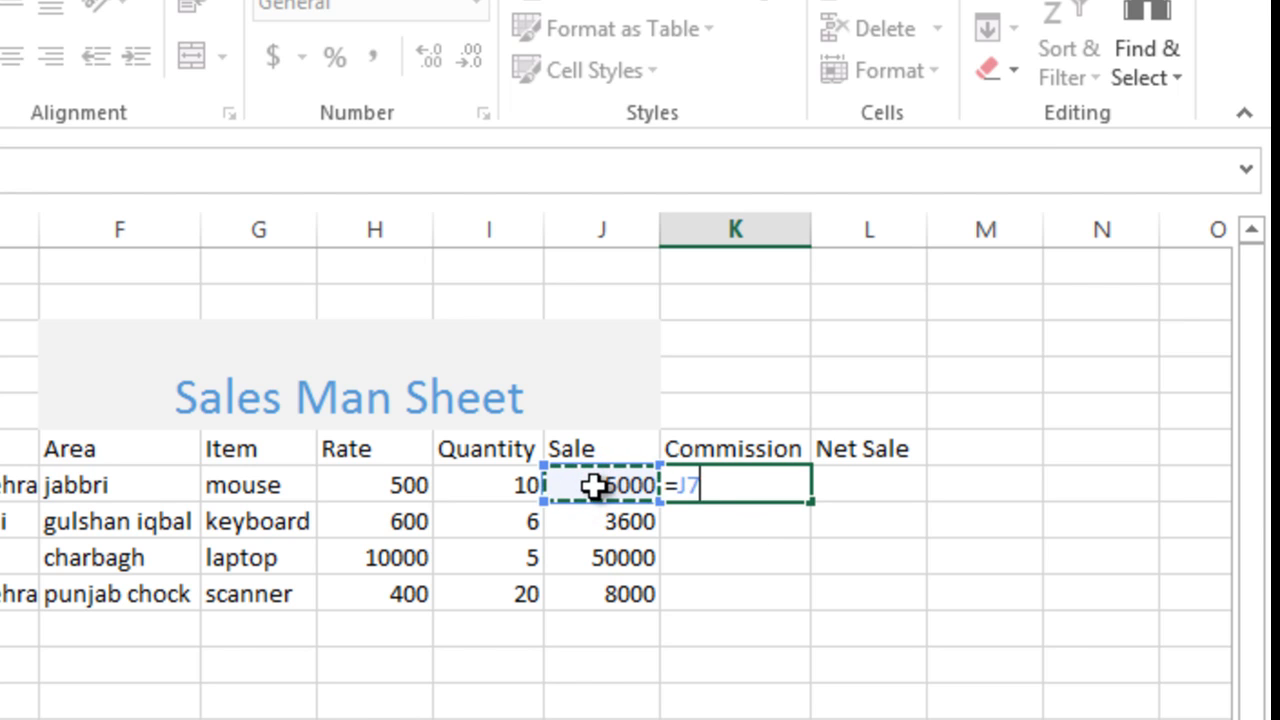
type("*")
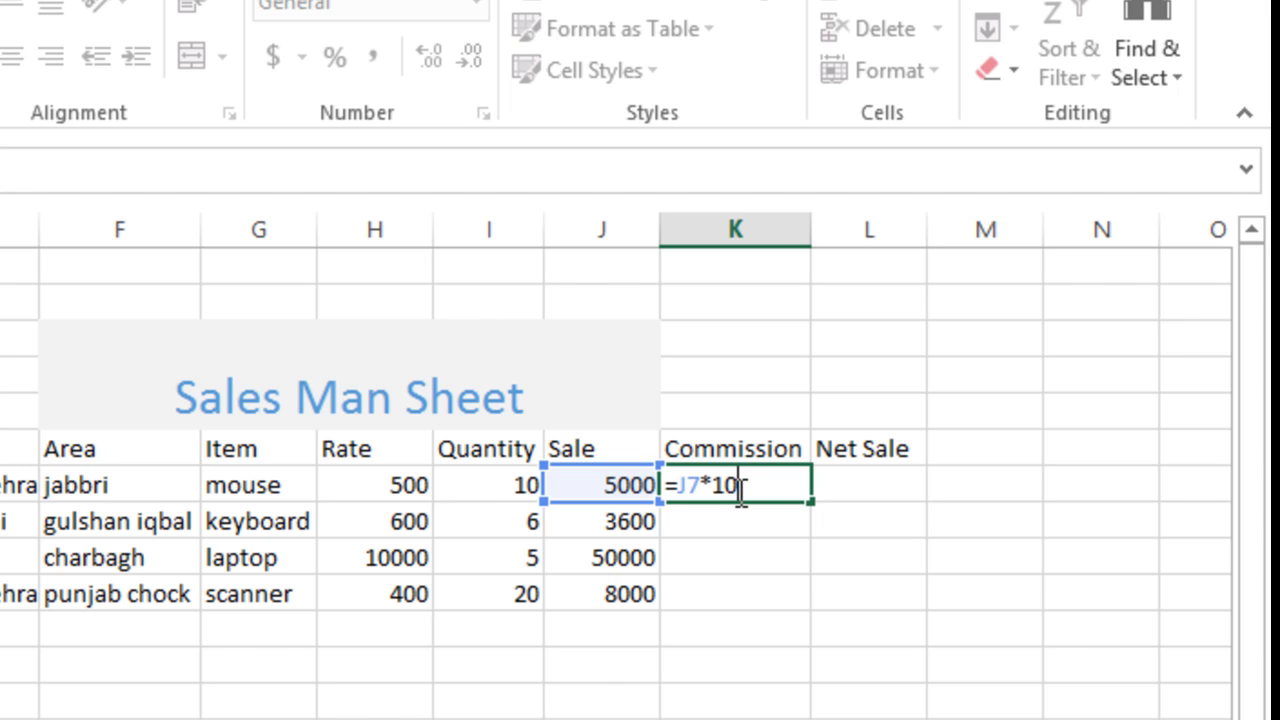
key("Return")
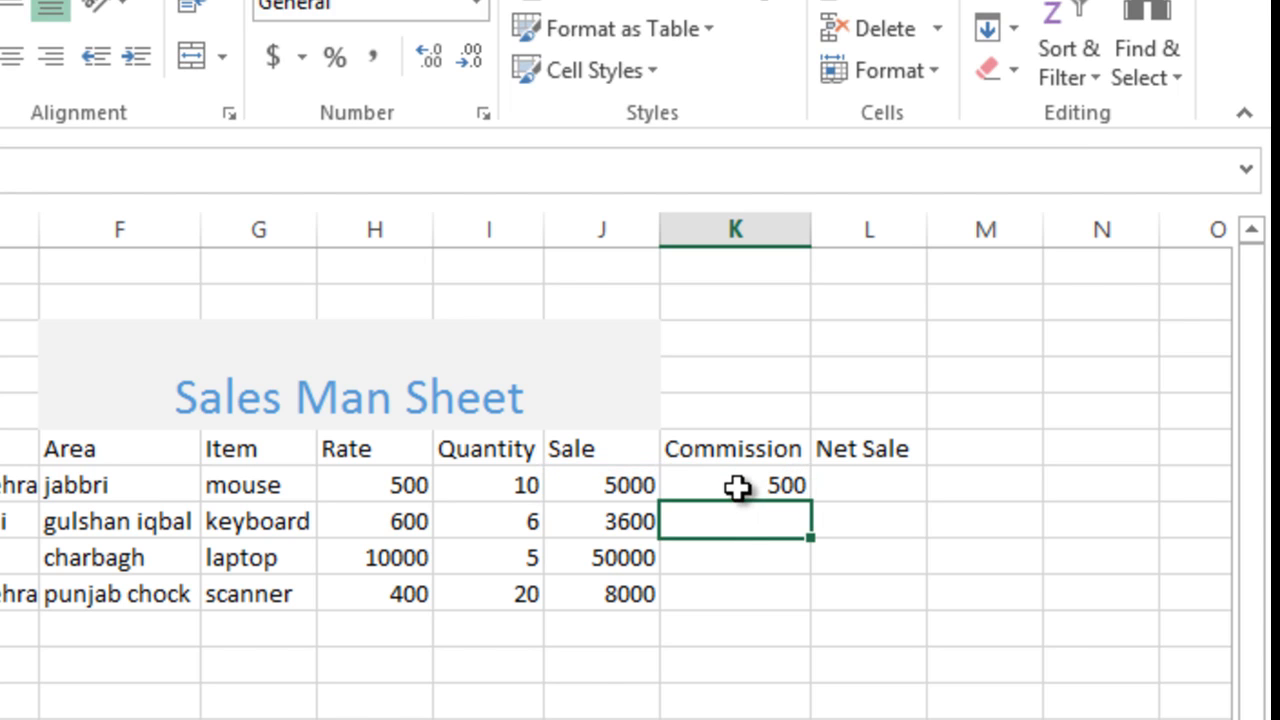
Step: Fill the commission formula from K7 down through K10 for the remaining salesmen
left_click(737, 485)
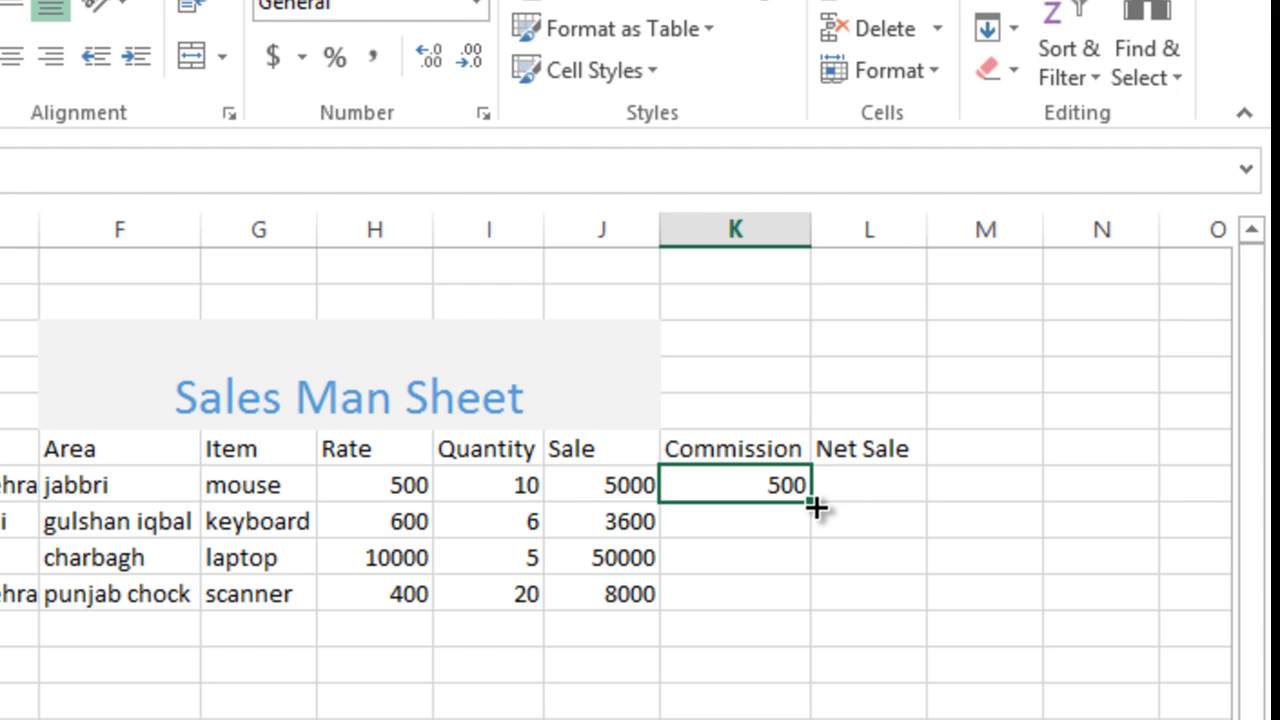
left_click_drag(812, 508, 816, 624)
left_click(712, 665)
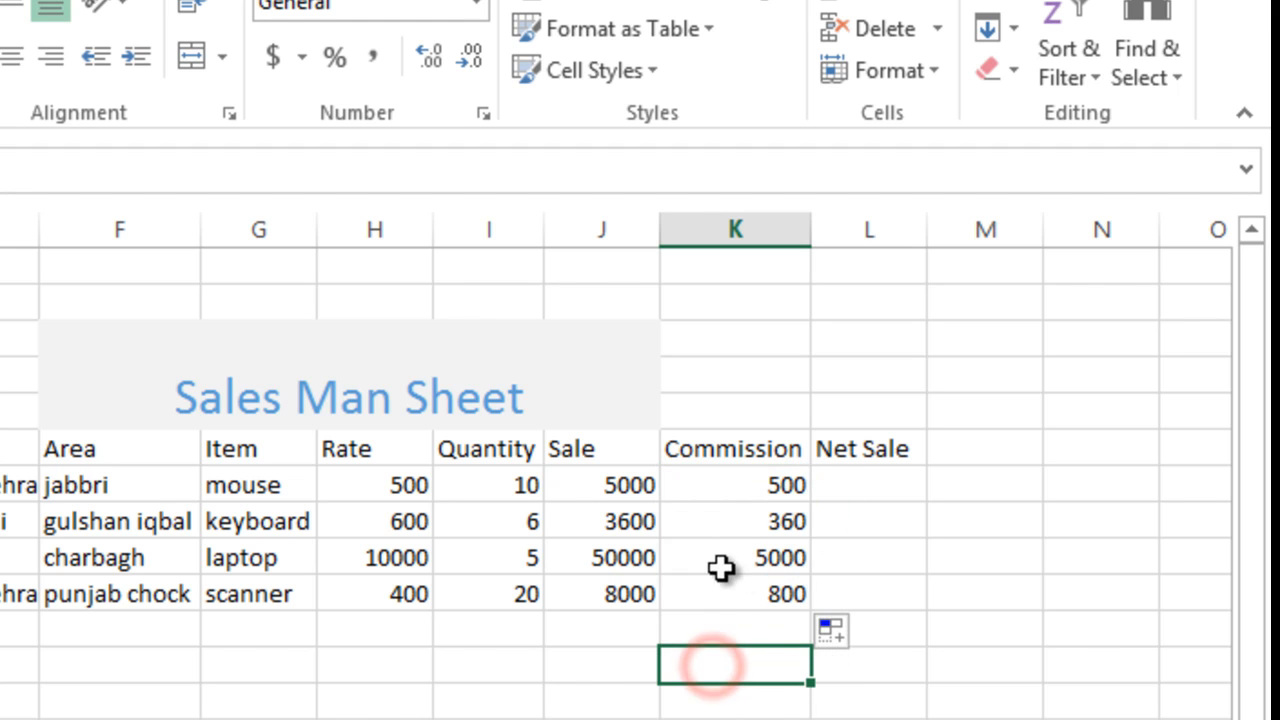
left_click(668, 558)
left_click(880, 482)
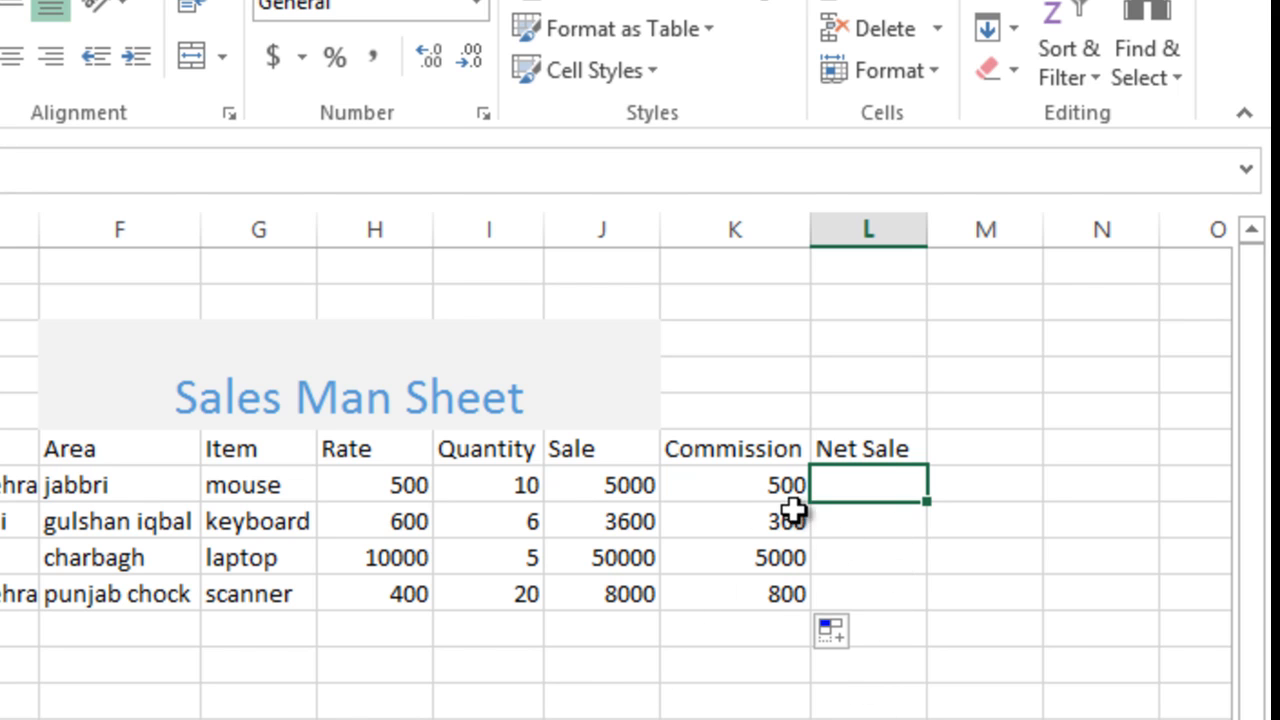
Step: Calculate the mouse row's net sale in L7 as sale minus commission with the formula =J7-K7
type("=")
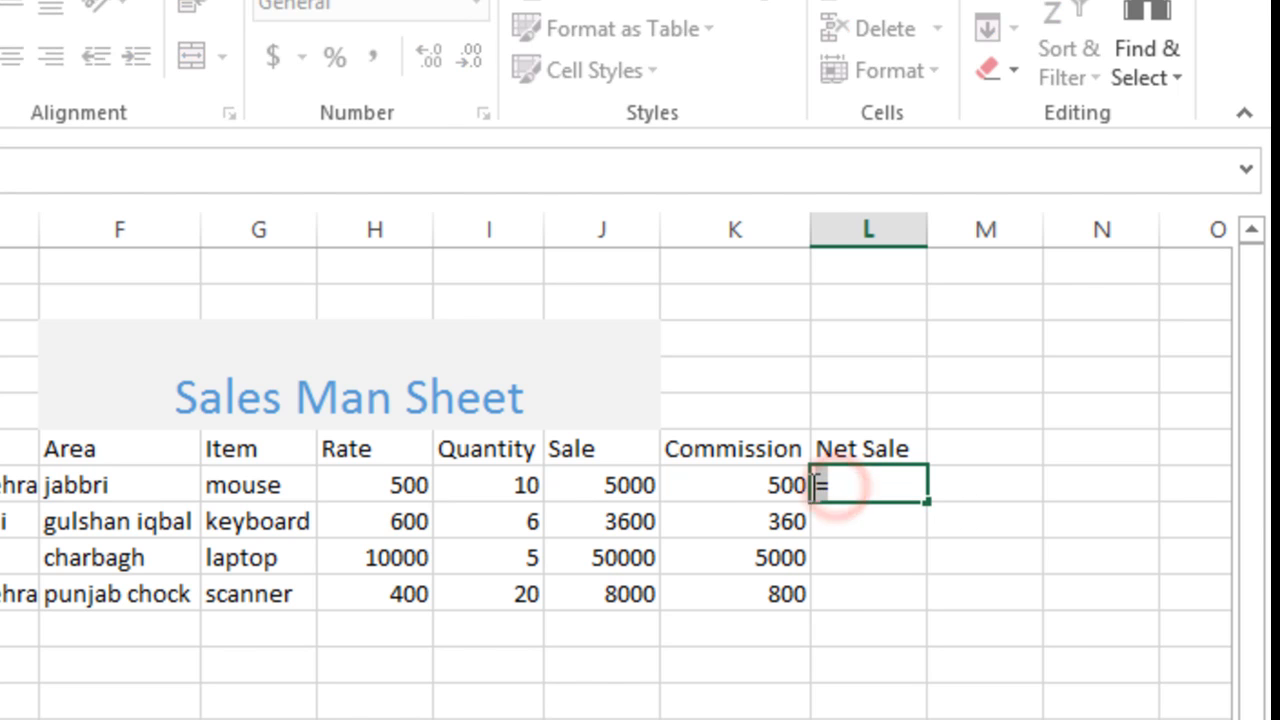
left_click(912, 600)
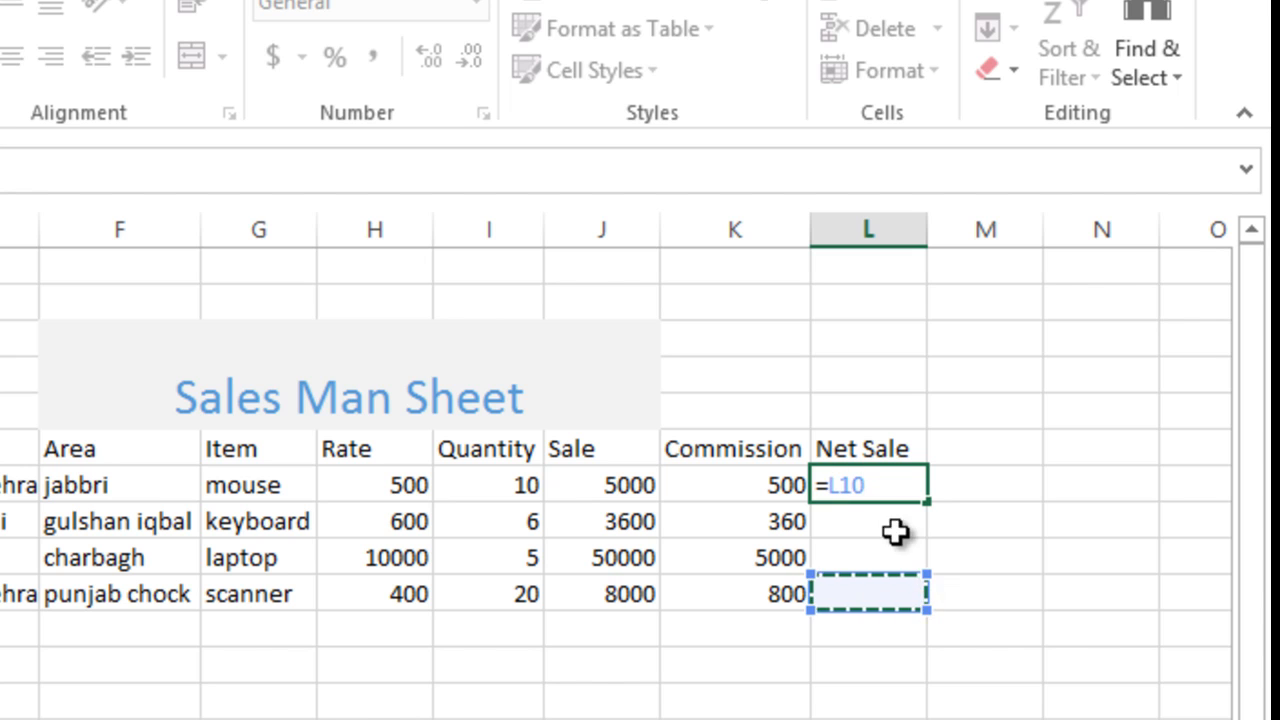
key("BackSpace")
key("BackSpace")
key("BackSpace")
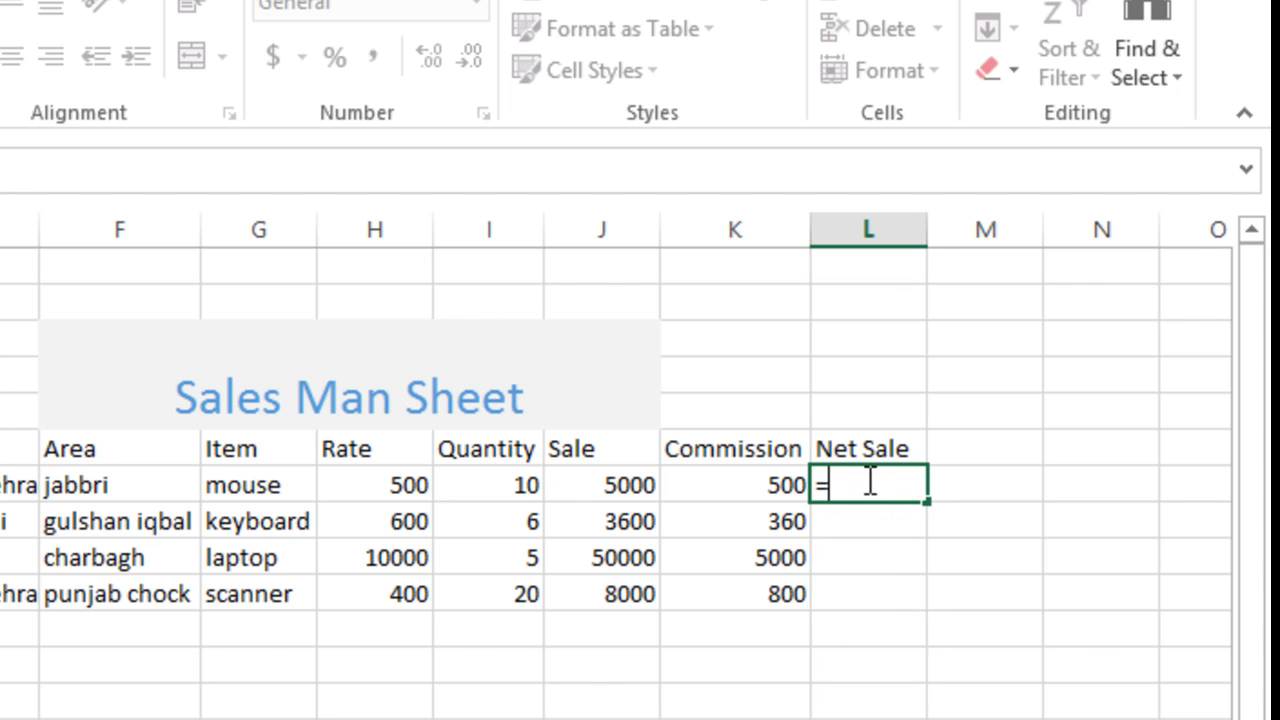
left_click(637, 483)
type("-")
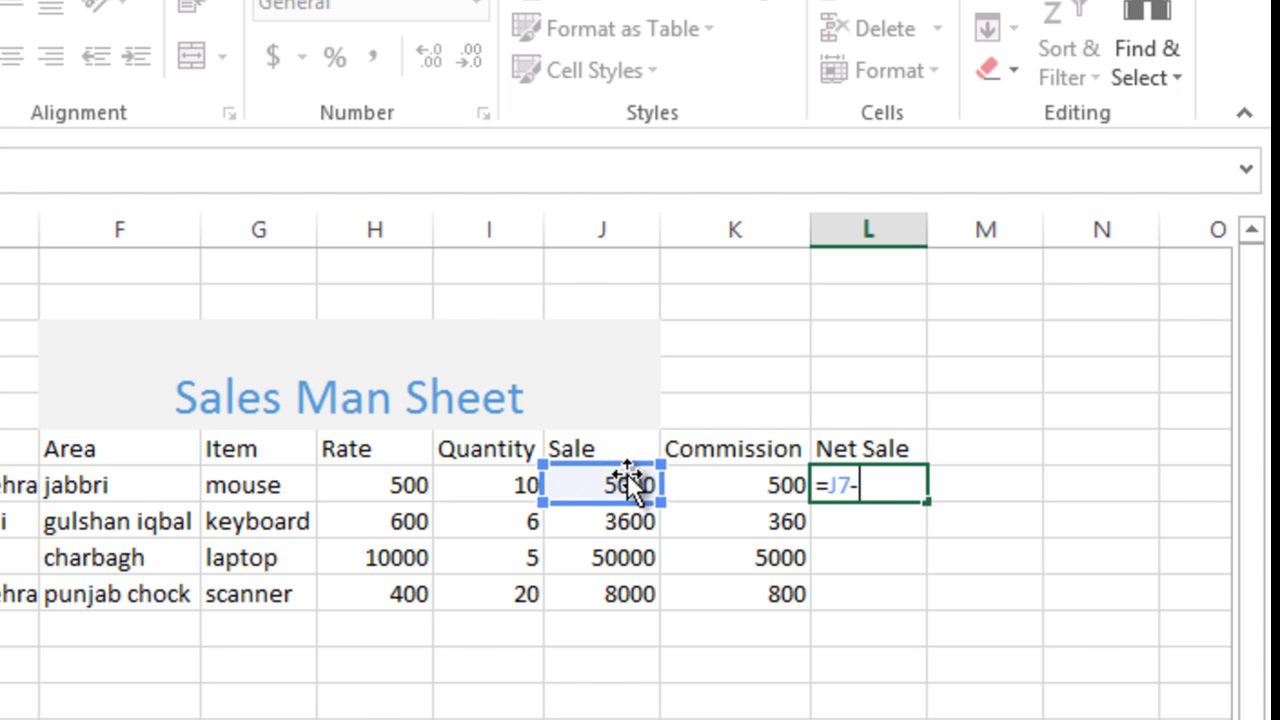
left_click(757, 485)
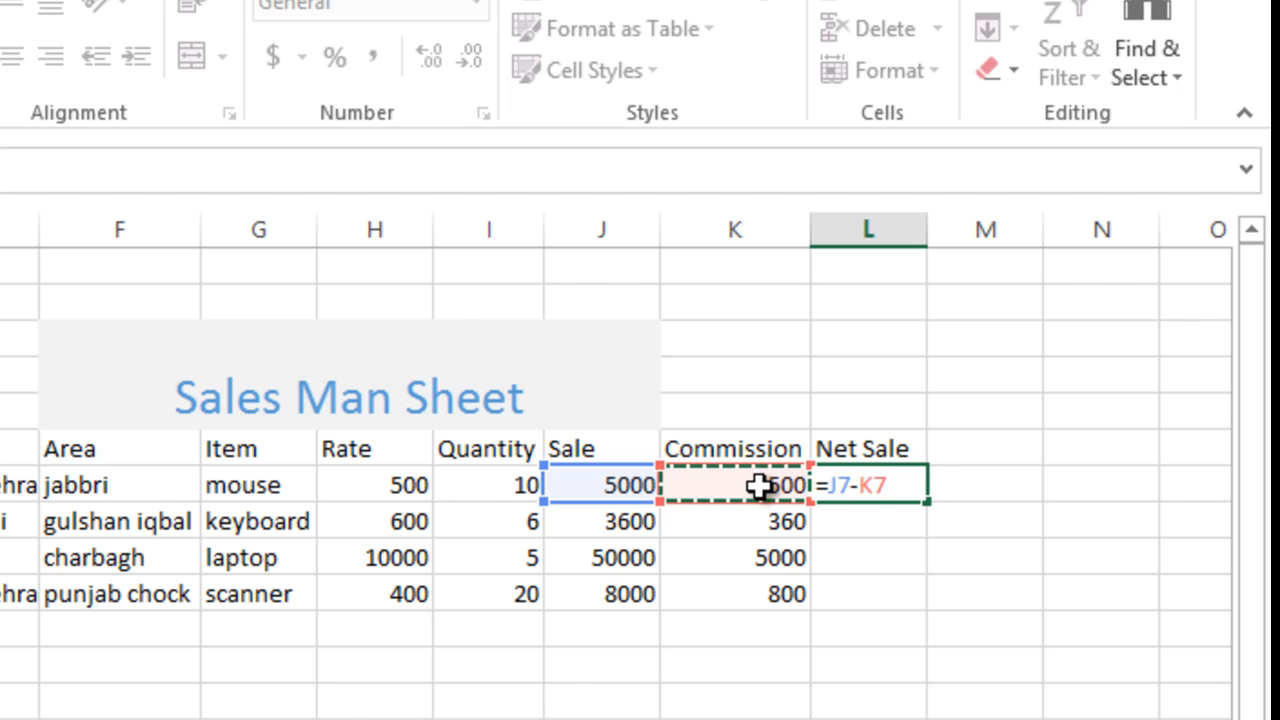
key("Return")
Step: Fill the net sale formula from L7 down through L10 for the remaining salesmen
left_click(883, 486)
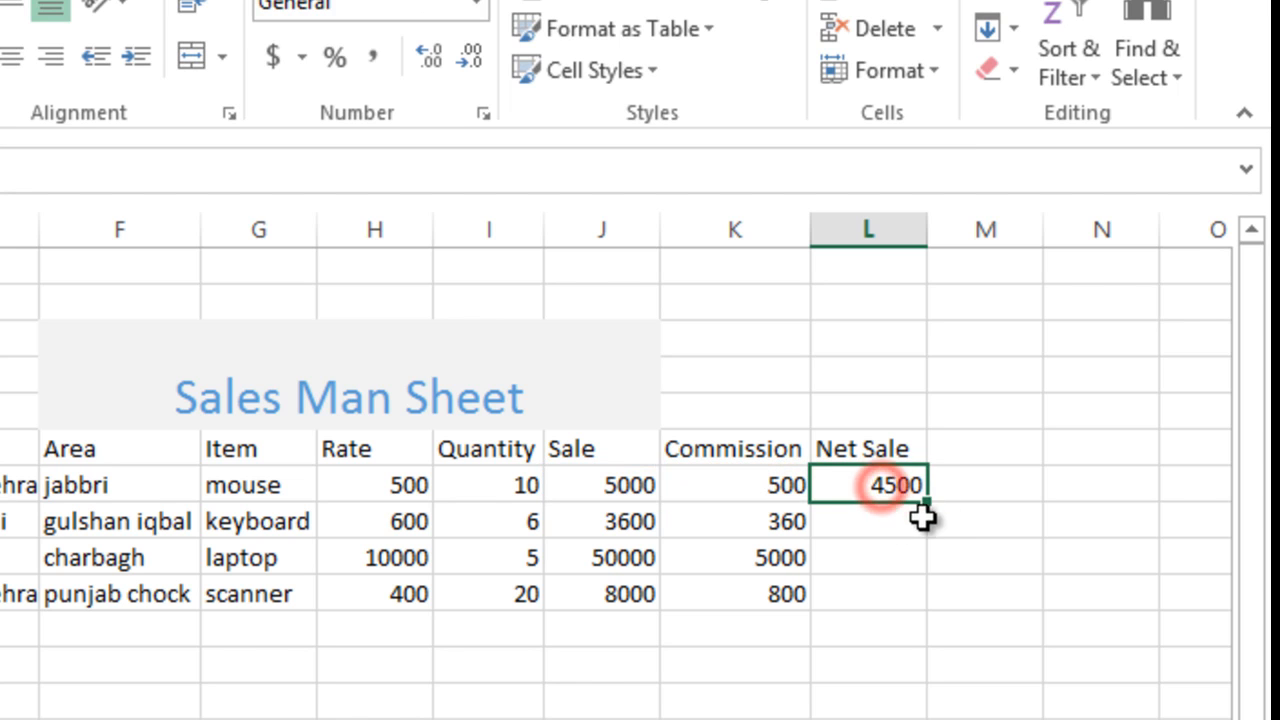
left_click_drag(928, 503, 922, 606)
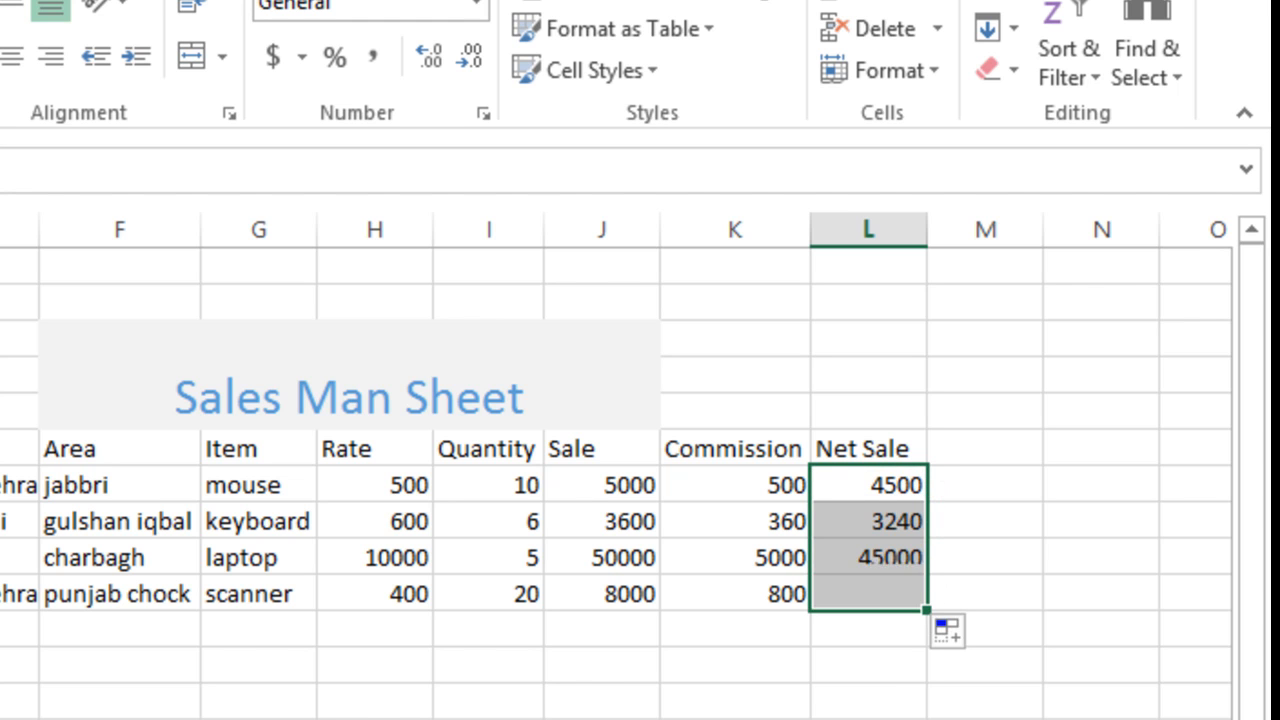
left_click(763, 665)
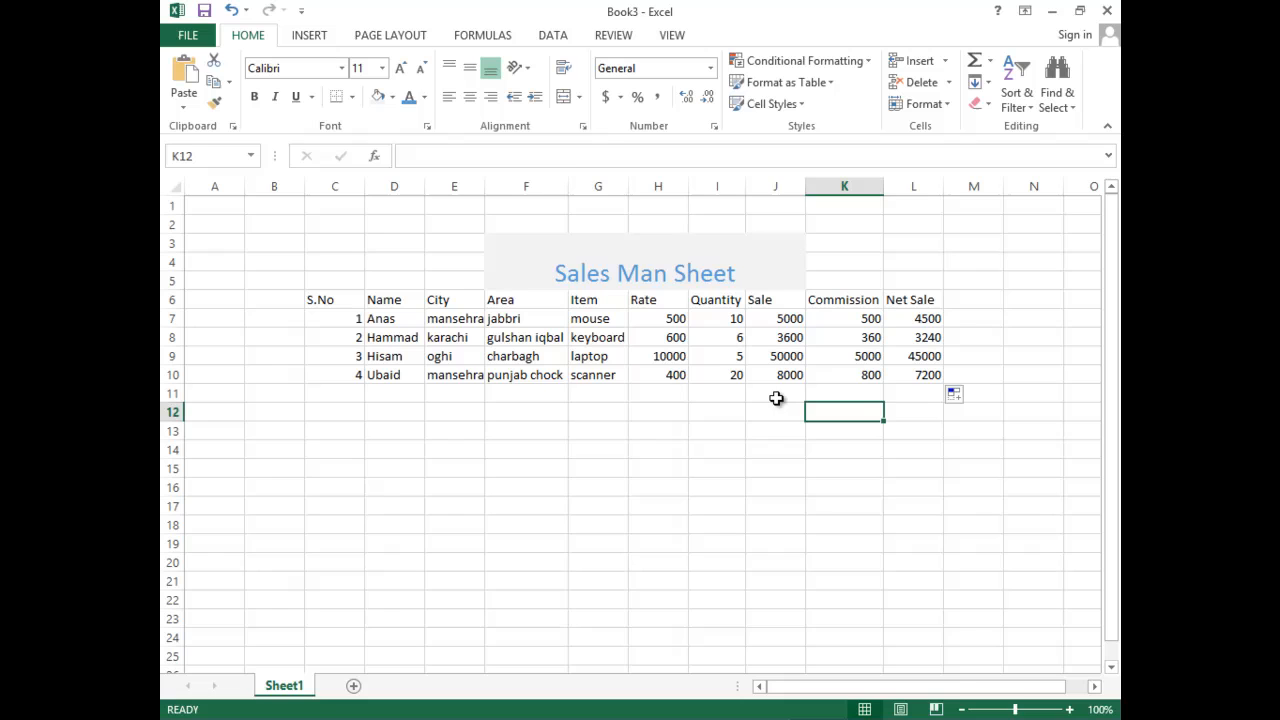
Step: Total the Sale column in J11 with the formula =SUM(J7:J10)
left_click(774, 394)
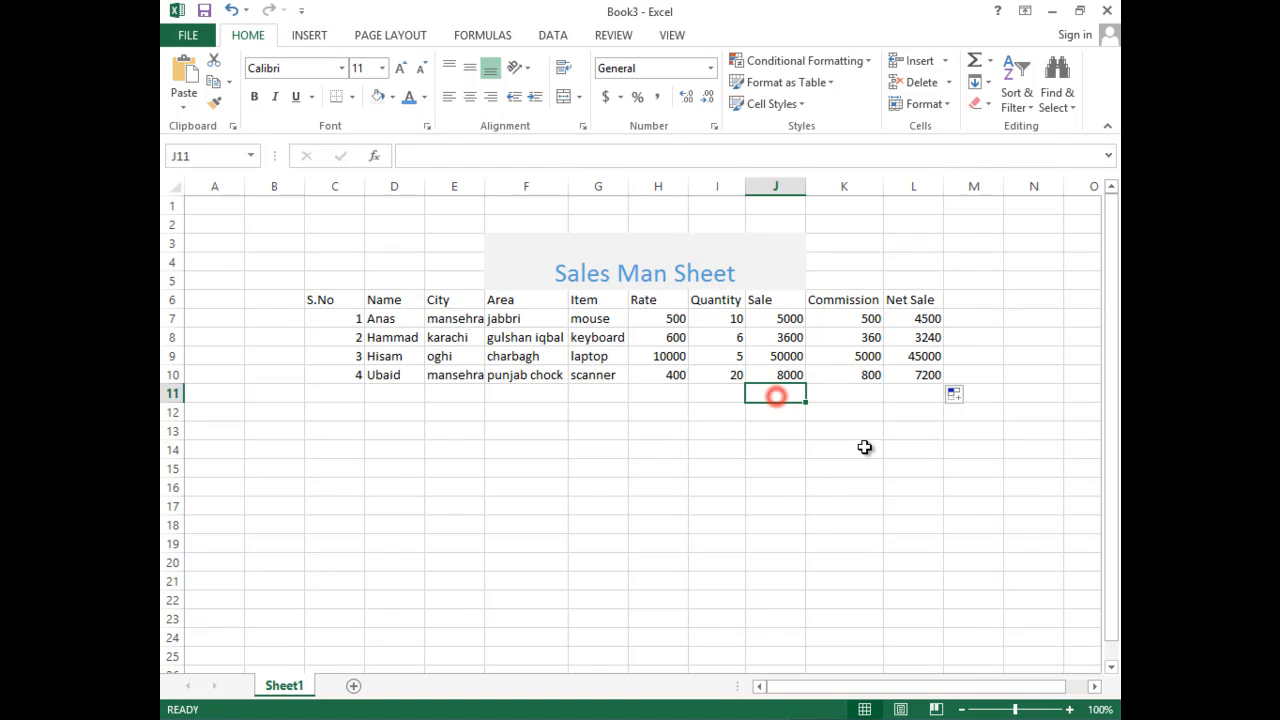
type("=")
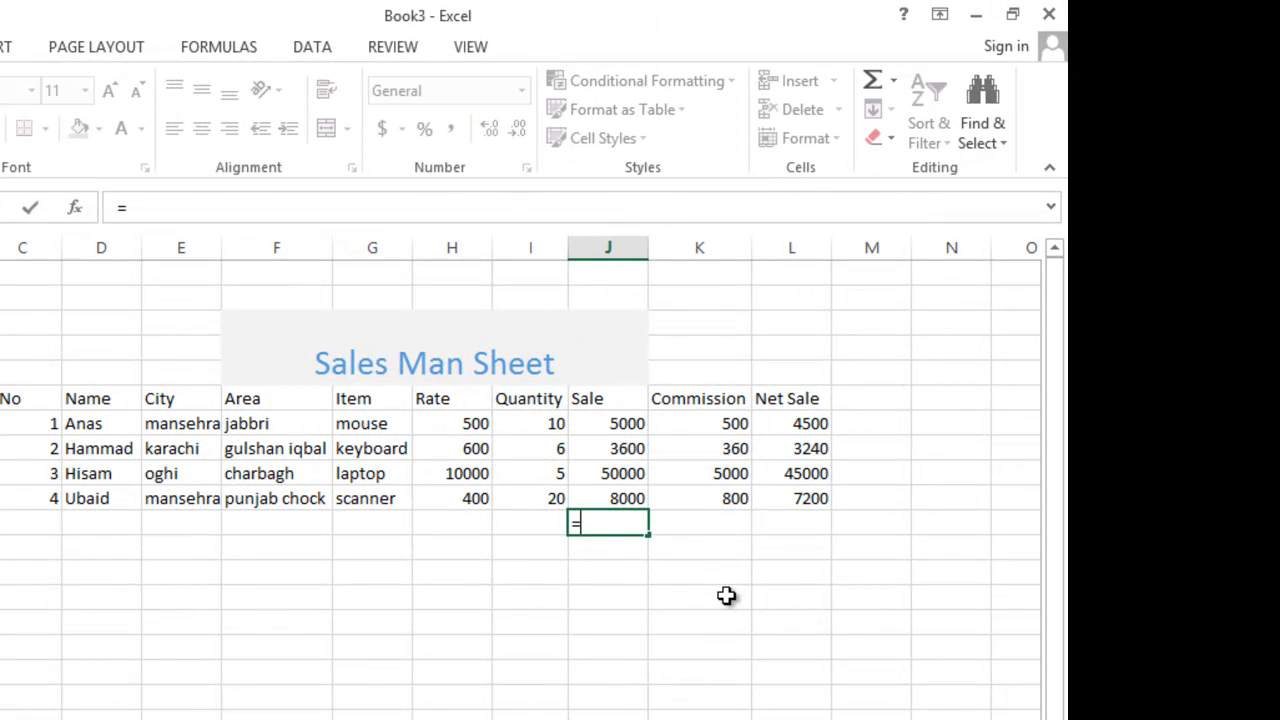
type("sum")
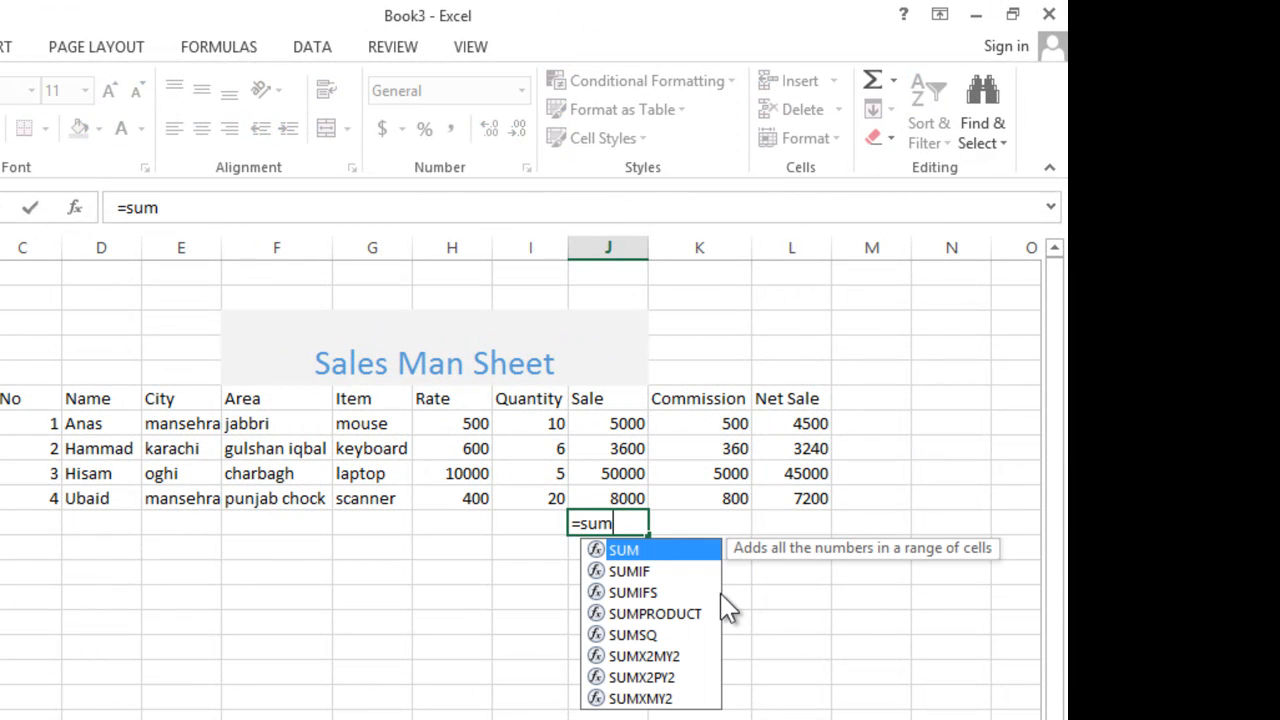
type("(")
left_click_drag(626, 426, 630, 498)
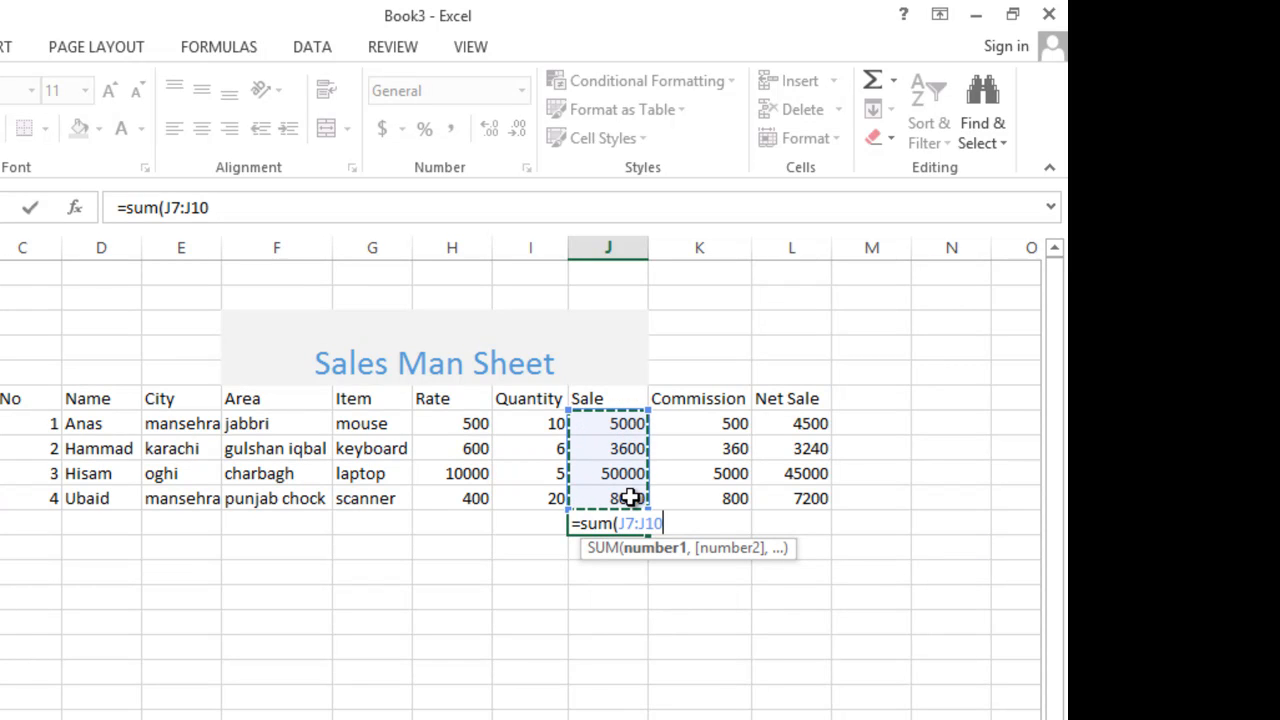
type(")")
key("Return")
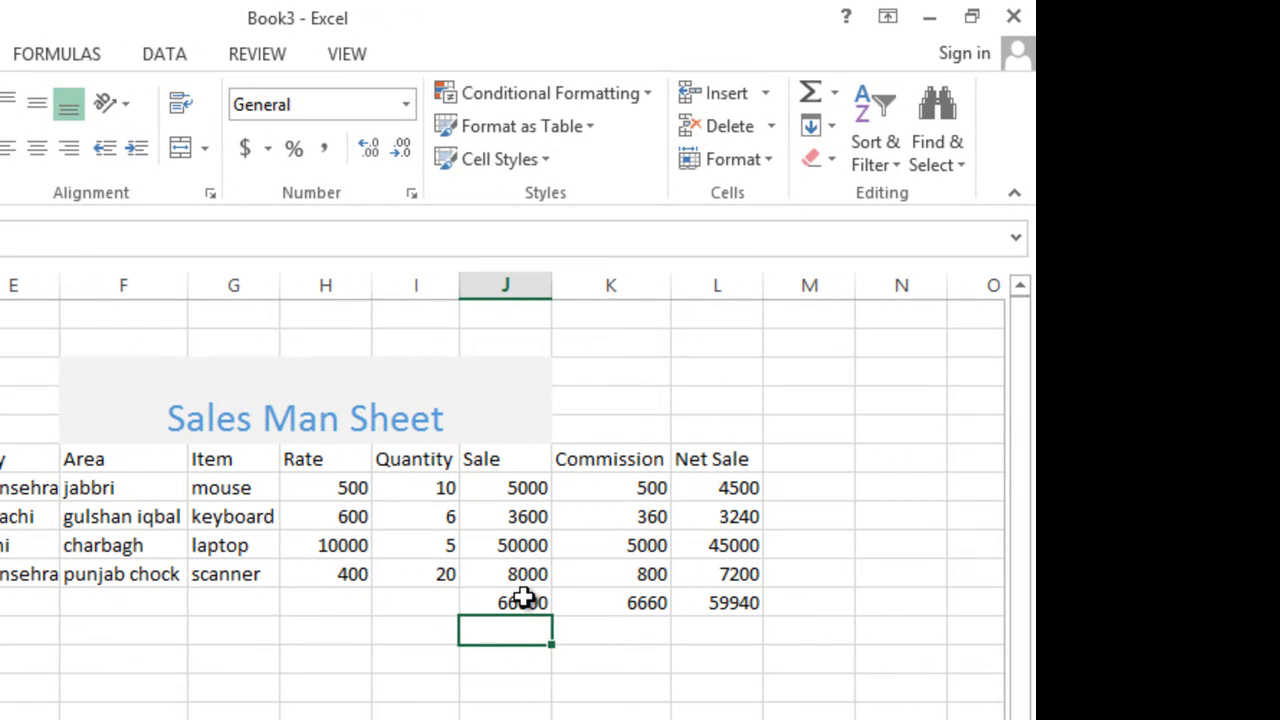
Step: Check the contents of the cells beneath the Sale, Commission and Net Sale columns in J11, K11 and L11
left_click(520, 600)
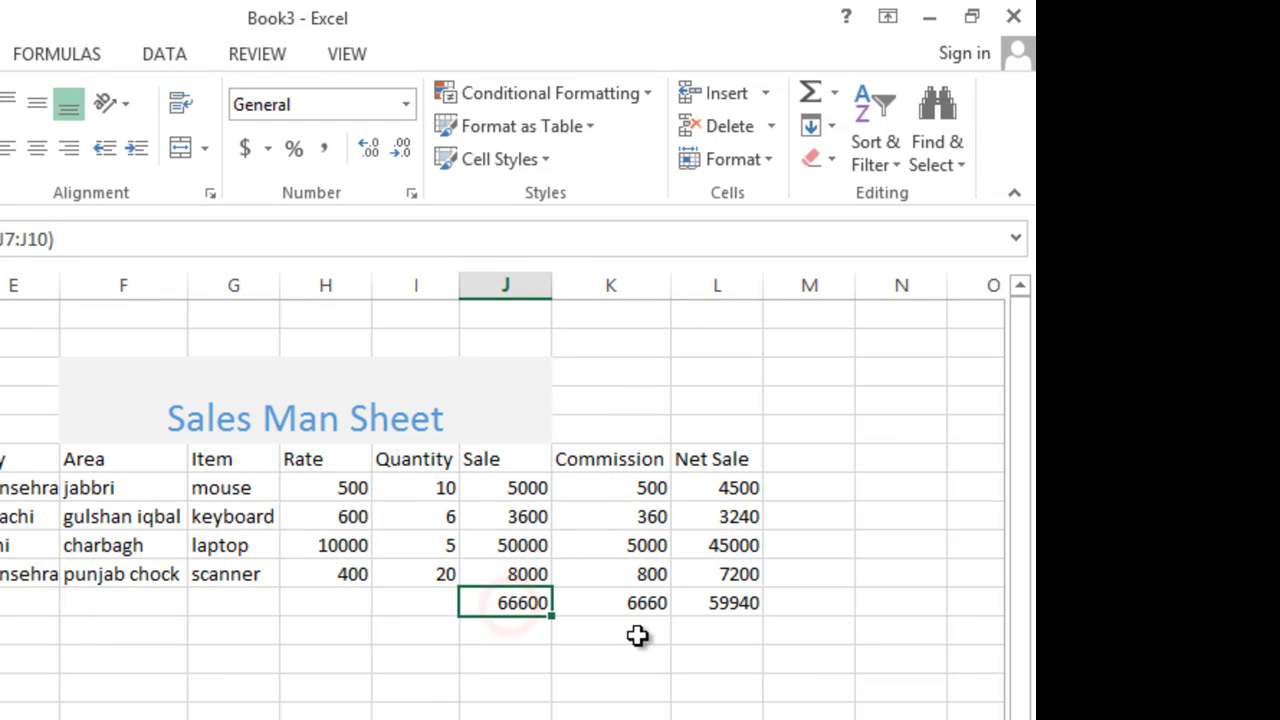
left_click(636, 601)
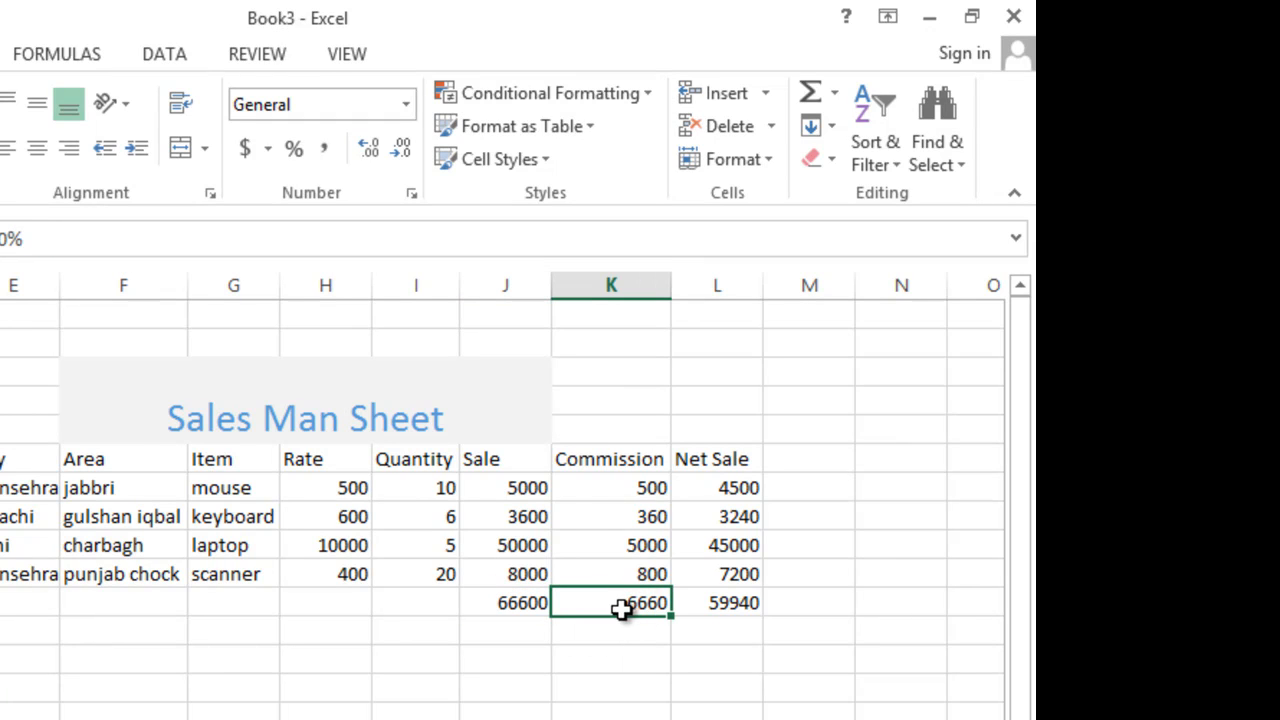
left_click(513, 601)
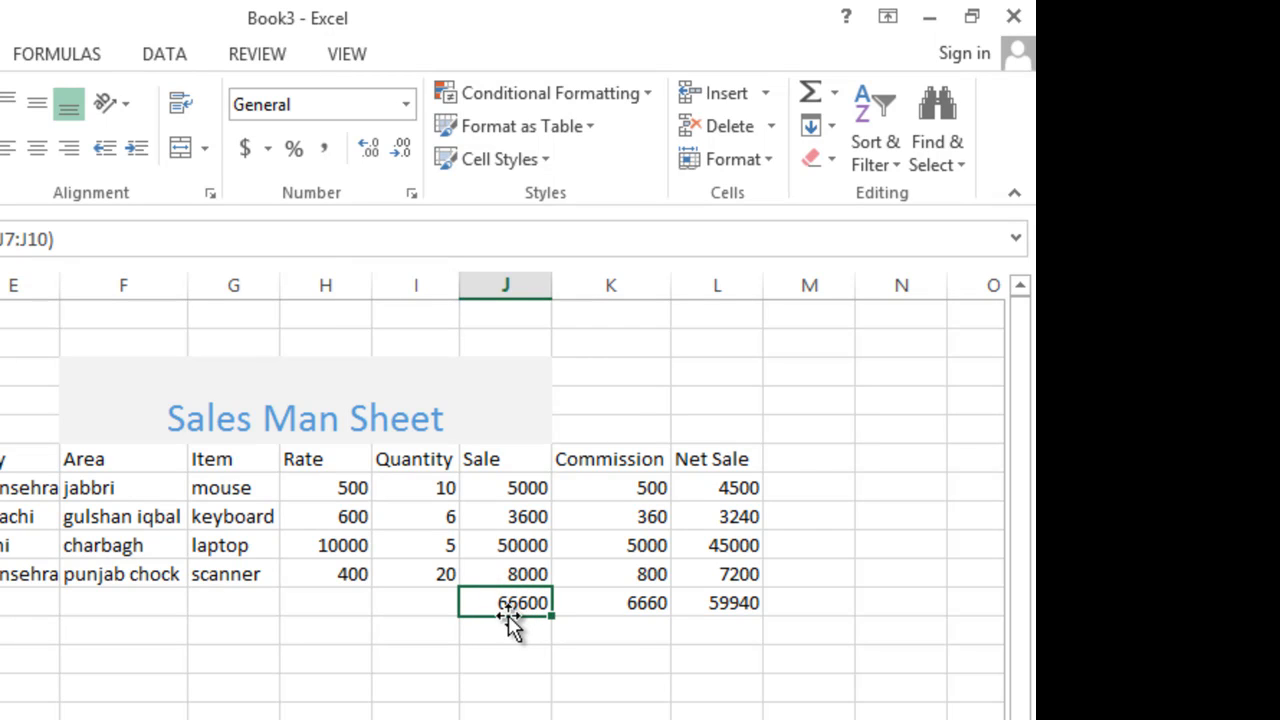
left_click(636, 606)
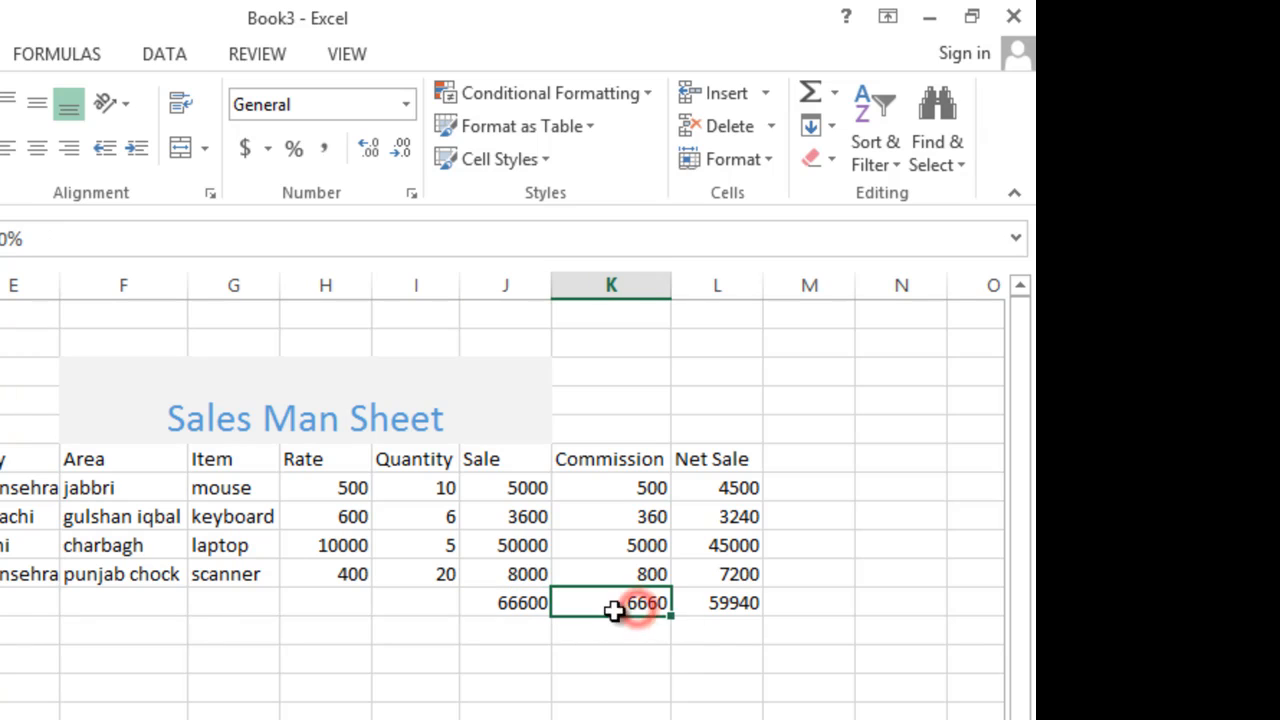
left_click(715, 606)
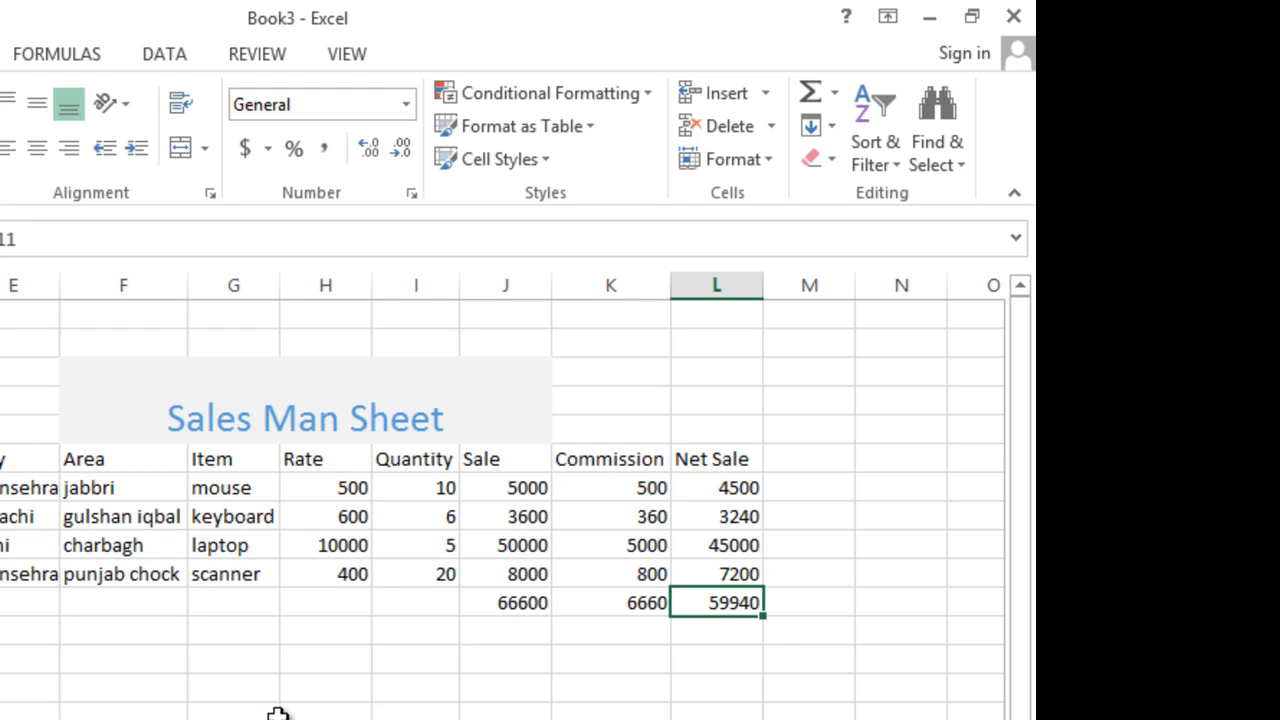
left_click(148, 667)
left_click_drag(294, 283, 786, 443)
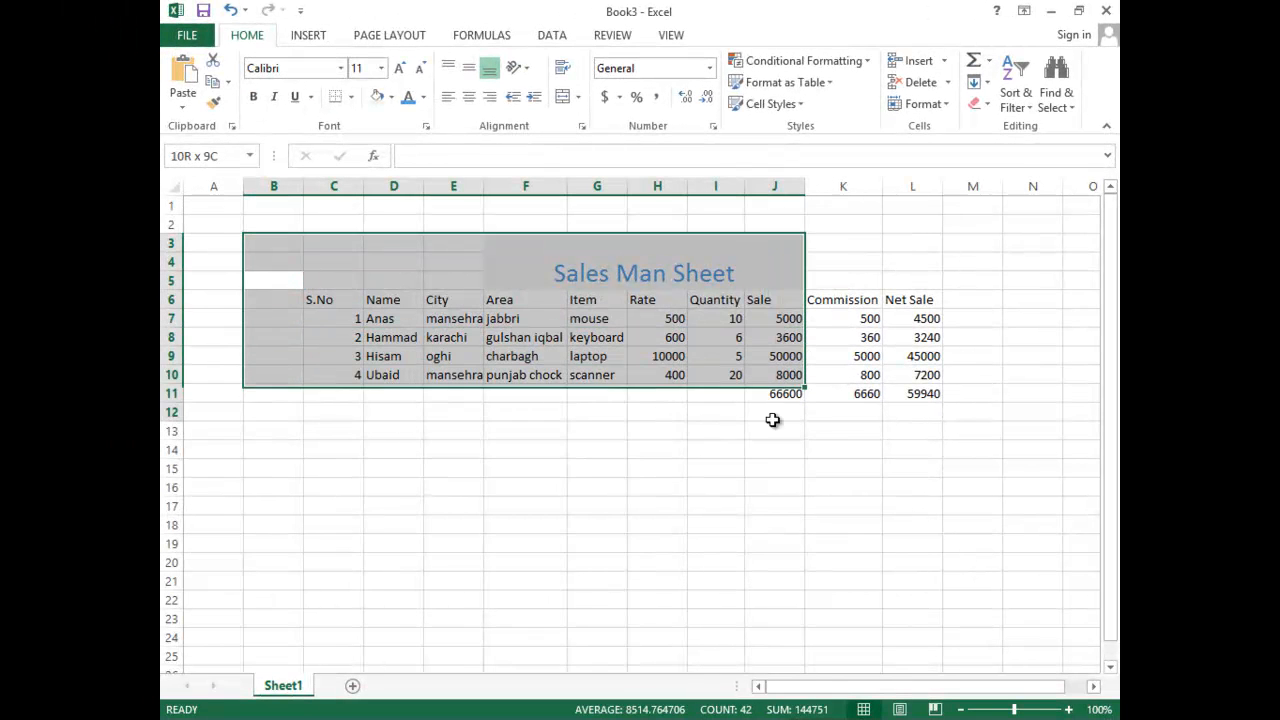
left_click(715, 506)
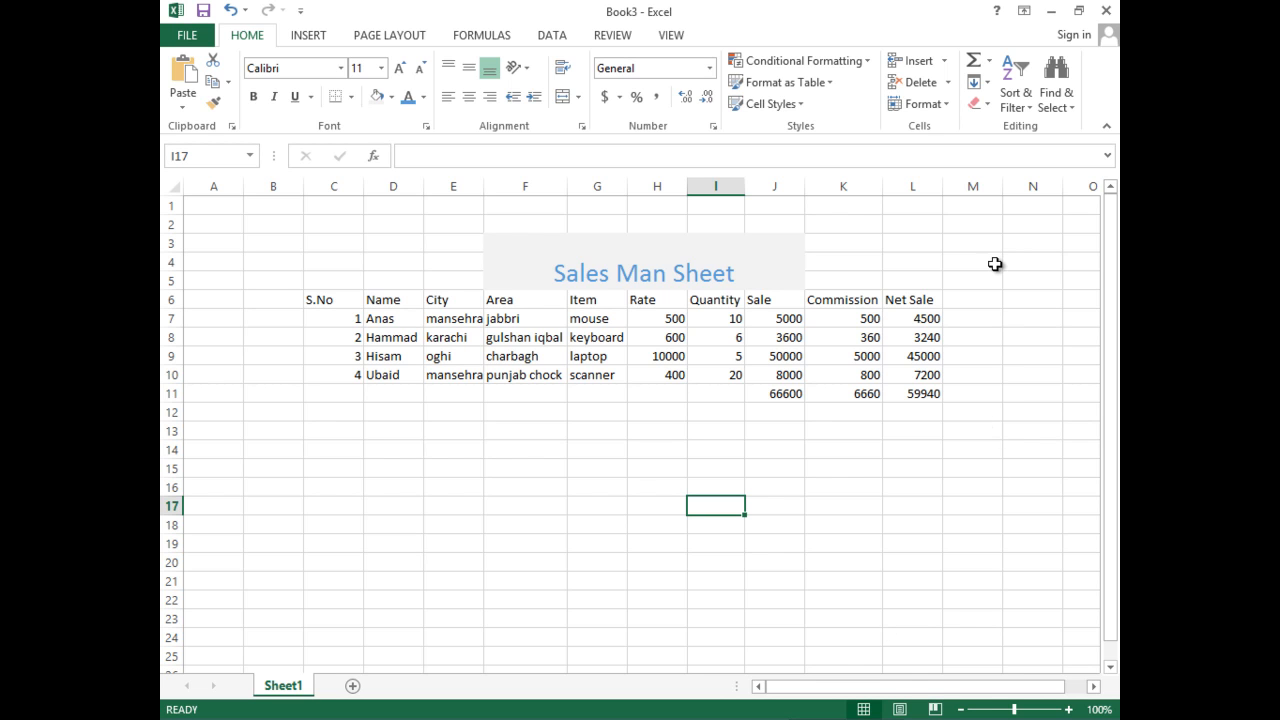
Step: Minimize the workbook window to show the desktop
left_click(1051, 11)
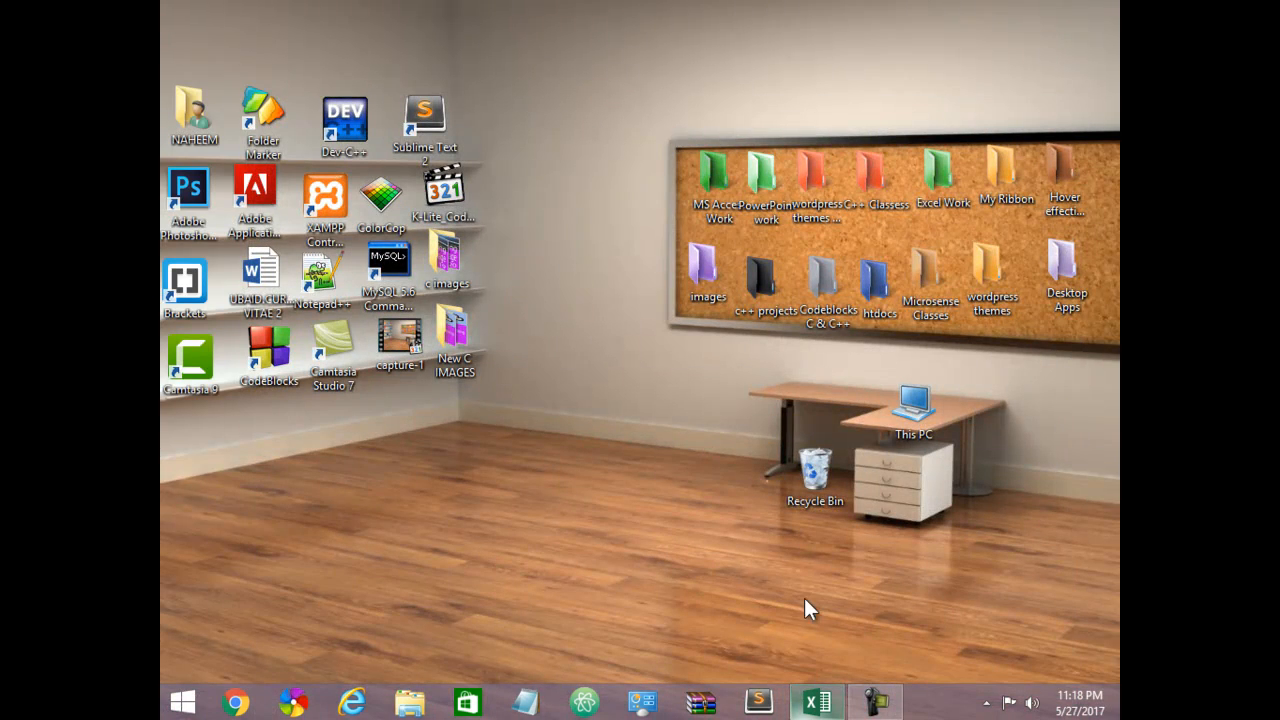